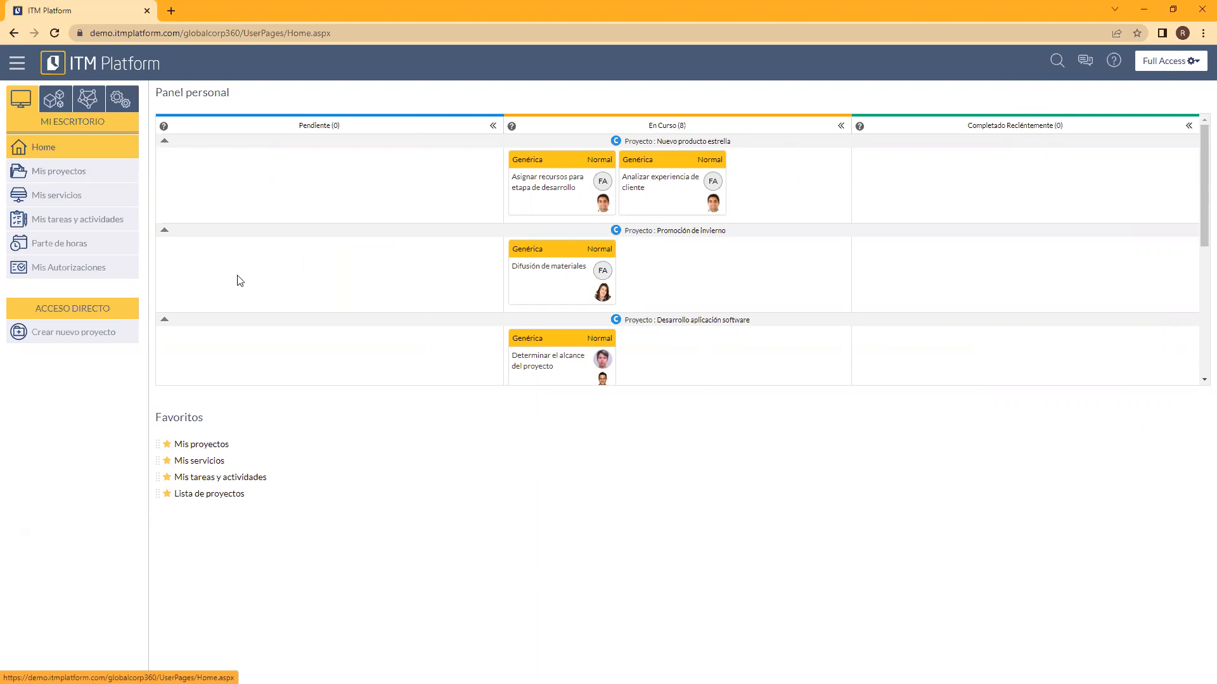
Open the project status settings (Estado del proyecto) within the project parameters configuration.
{"action": "left_click", "coordinate": [120, 101]}
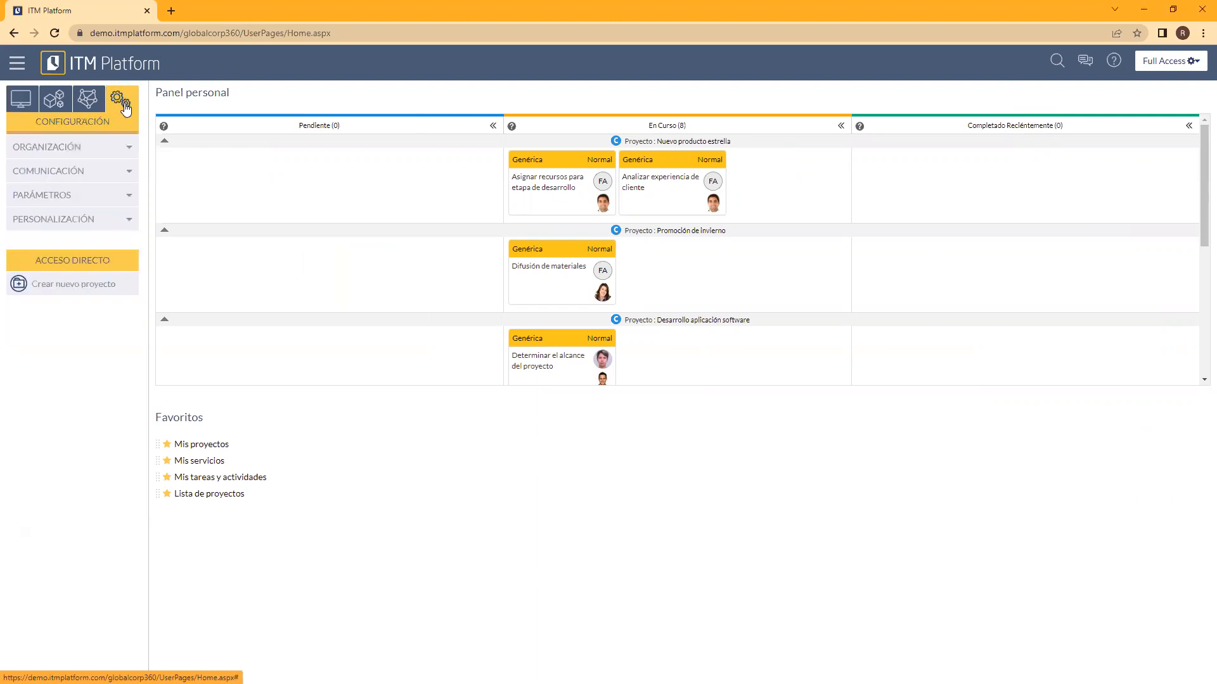
{"action": "left_click", "coordinate": [116, 195]}
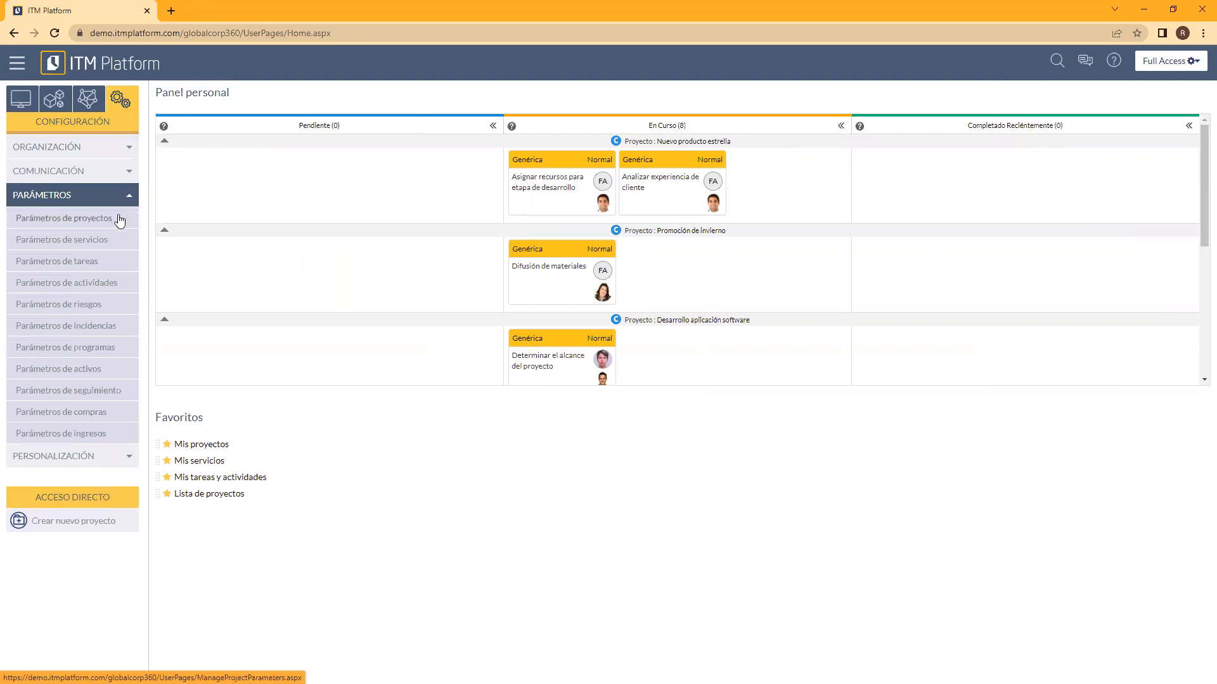
{"action": "left_click", "coordinate": [118, 219]}
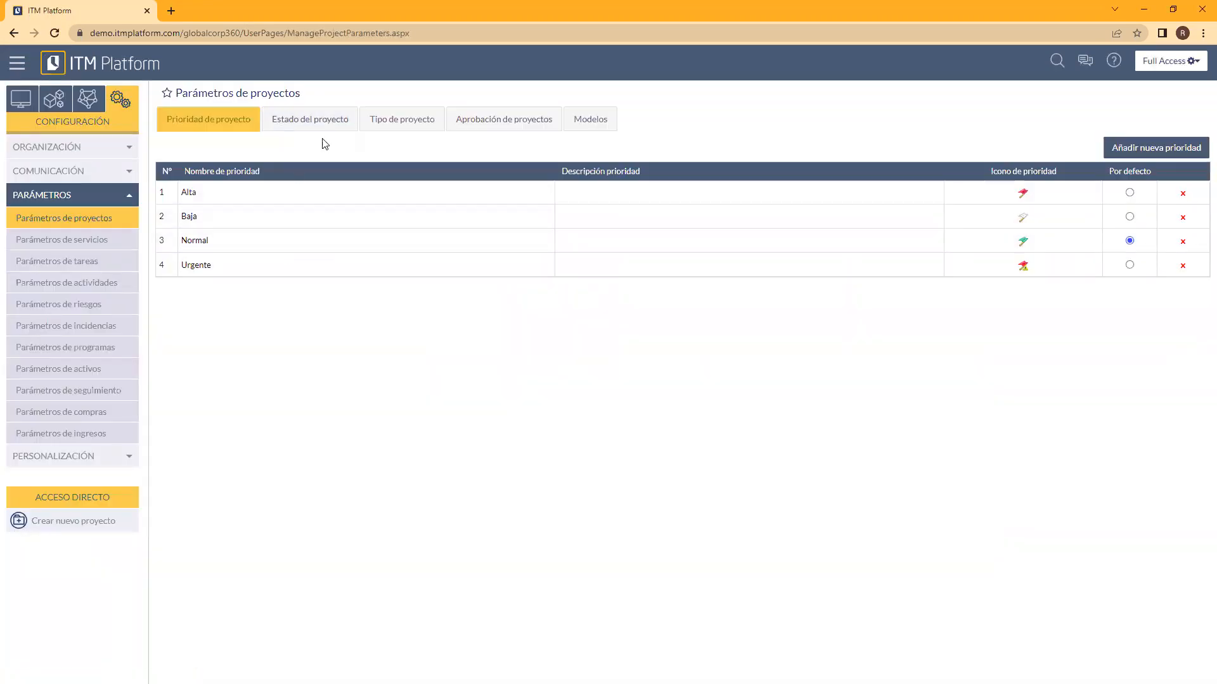
{"action": "left_click", "coordinate": [325, 129]}
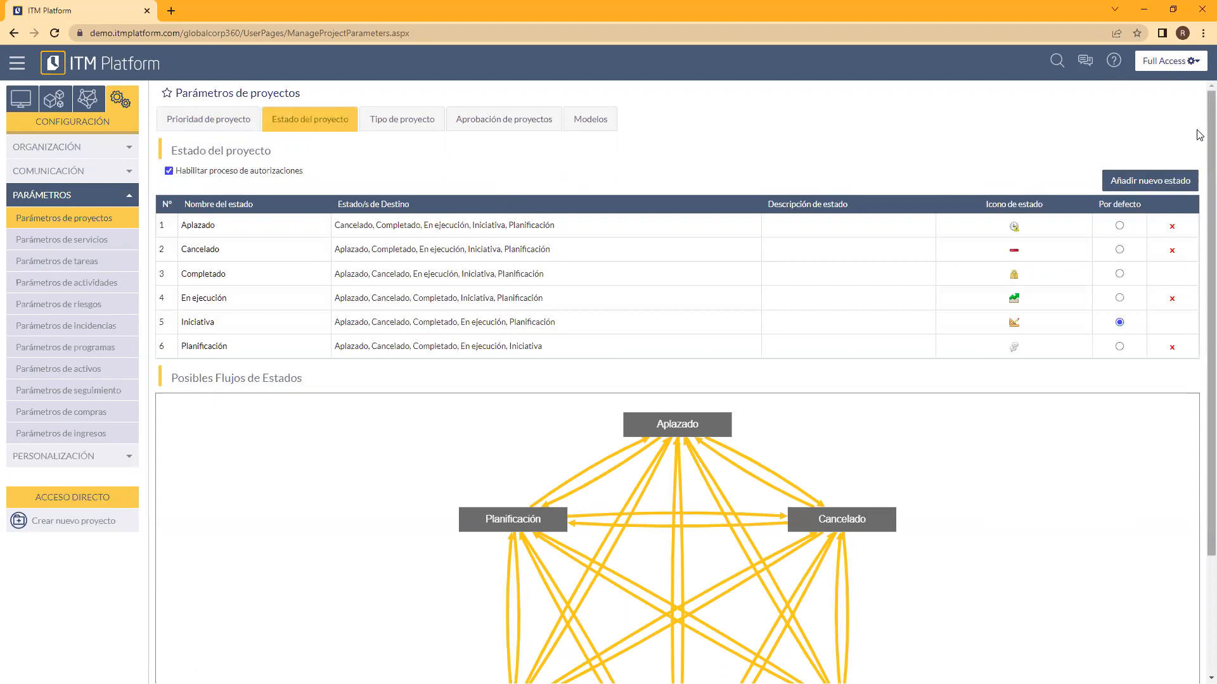
Examine the project status table and the Posibles Flujos de Estados diagram of transitions between states.
{"action": "scroll", "coordinate": [1200, 136], "scroll_direction": "down", "scroll_amount": 2}
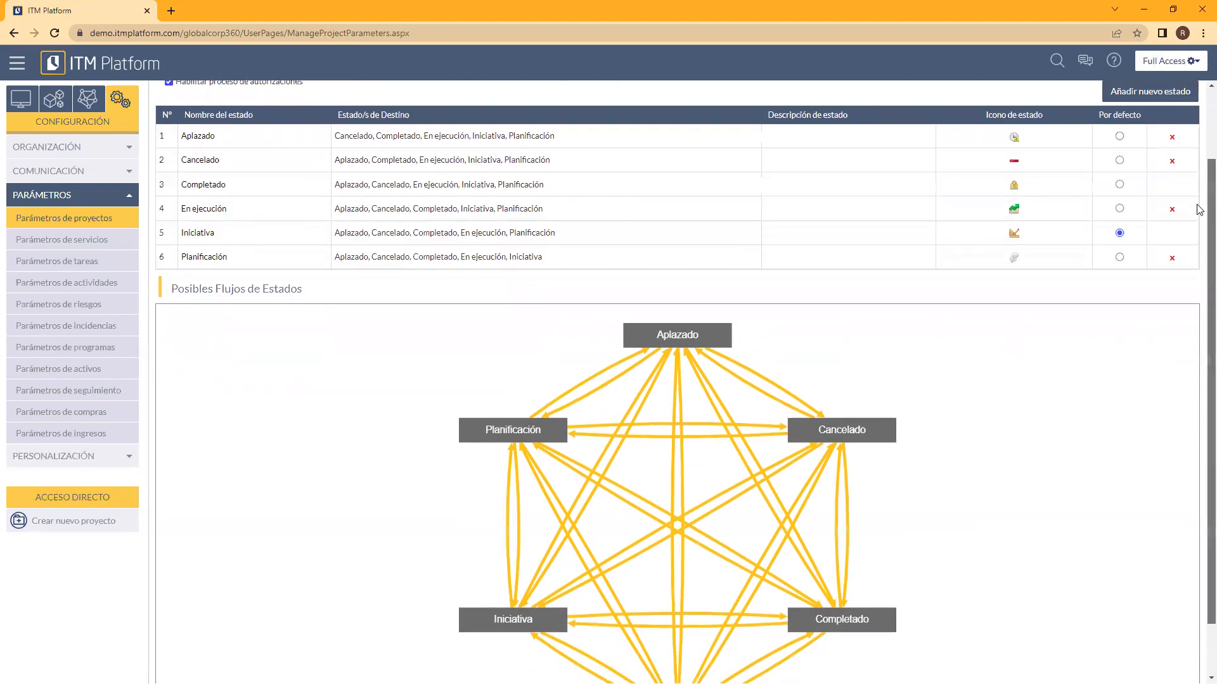
{"action": "scroll", "coordinate": [1200, 209], "scroll_direction": "down", "scroll_amount": 1}
{"action": "scroll", "coordinate": [1200, 222], "scroll_direction": "down", "scroll_amount": 1}
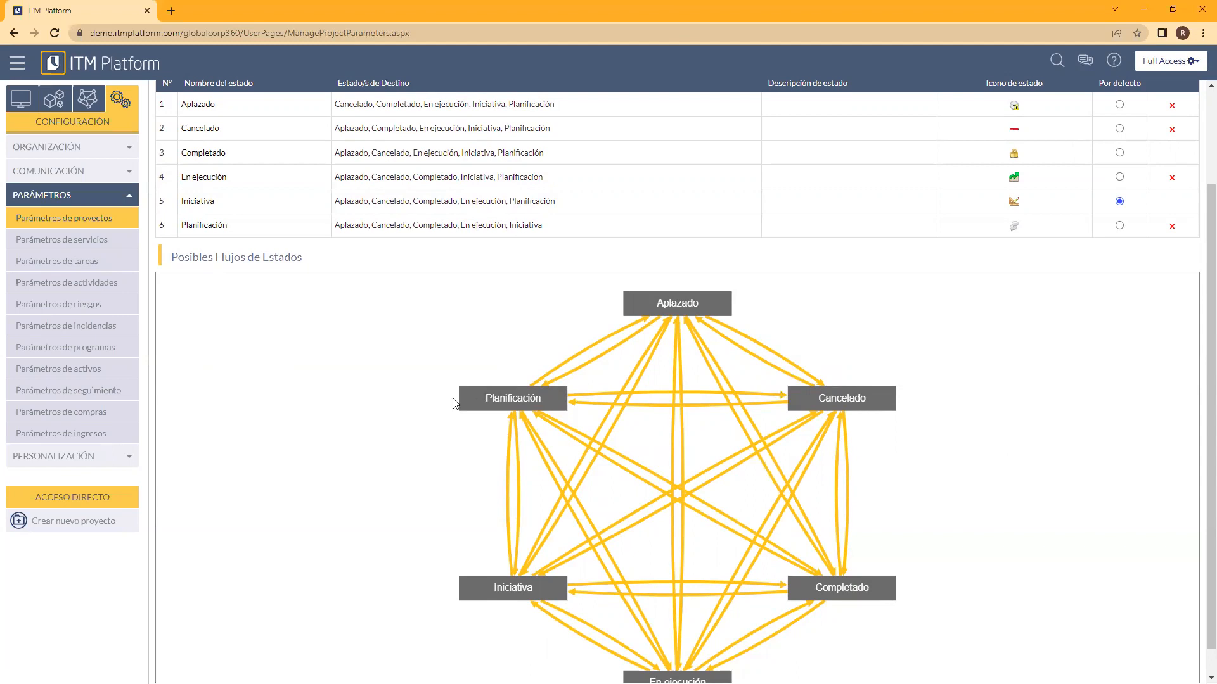
{"action": "scroll", "coordinate": [1200, 247], "scroll_direction": "up", "scroll_amount": 1}
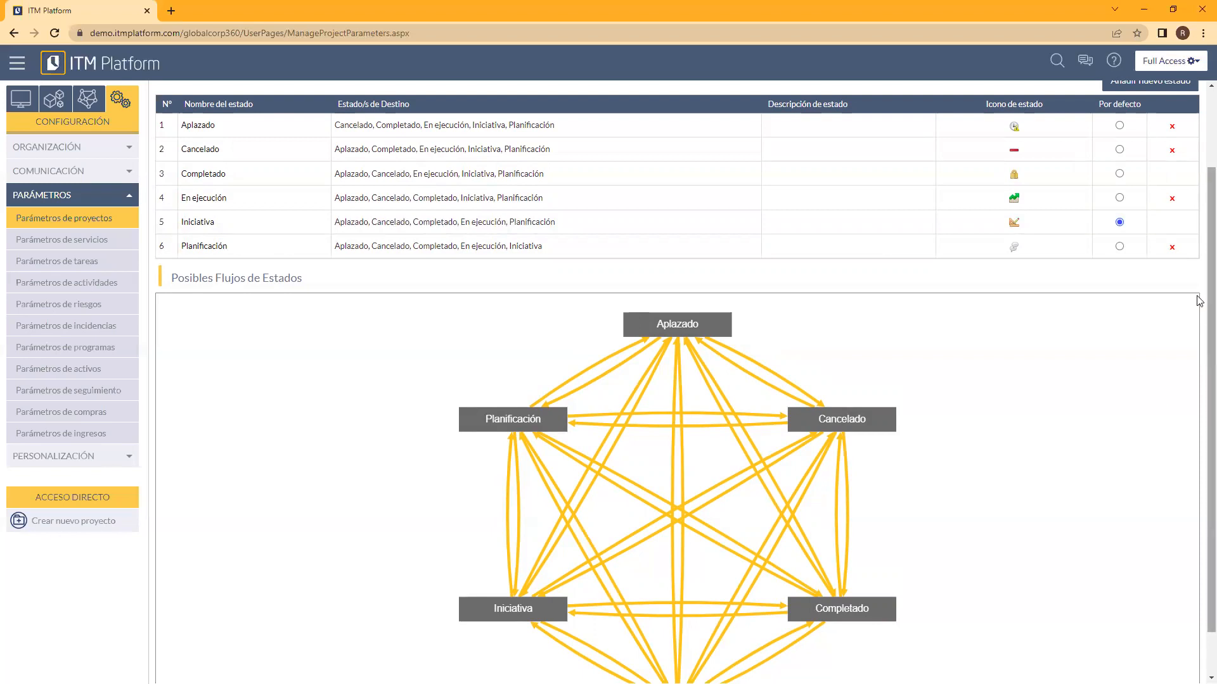
{"action": "scroll", "coordinate": [1198, 292], "scroll_direction": "down", "scroll_amount": 1}
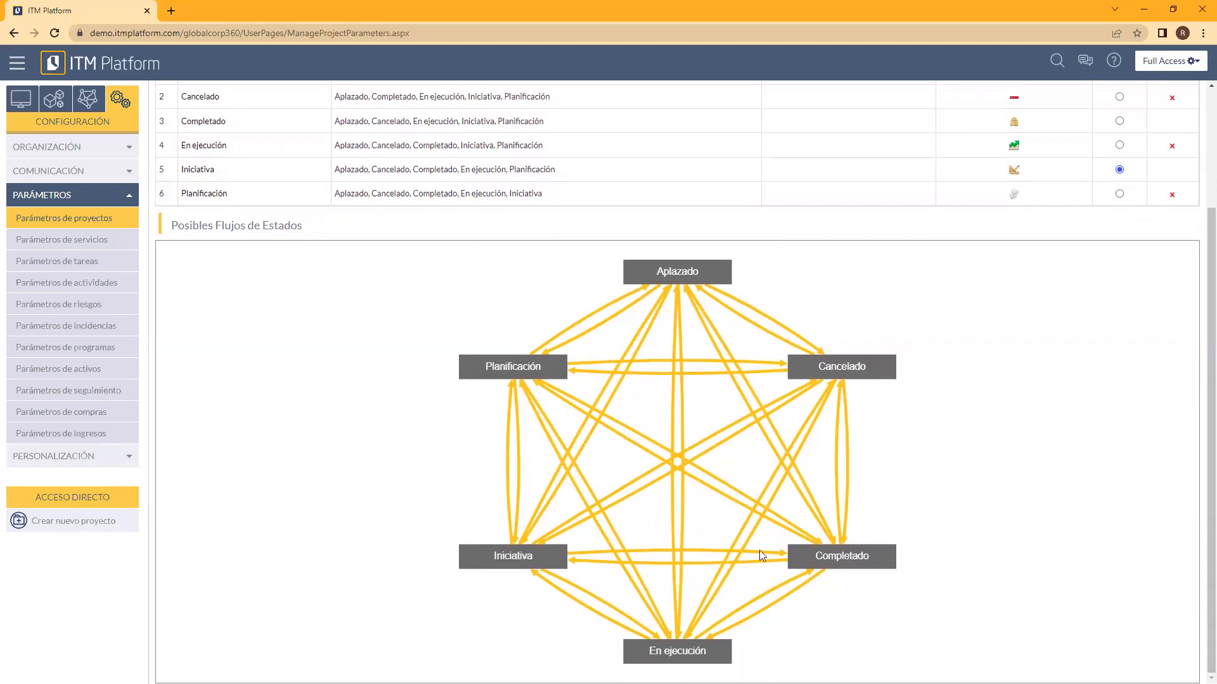
{"action": "scroll", "coordinate": [1198, 399], "scroll_direction": "up", "scroll_amount": 1}
{"action": "scroll", "coordinate": [1199, 381], "scroll_direction": "down", "scroll_amount": 1}
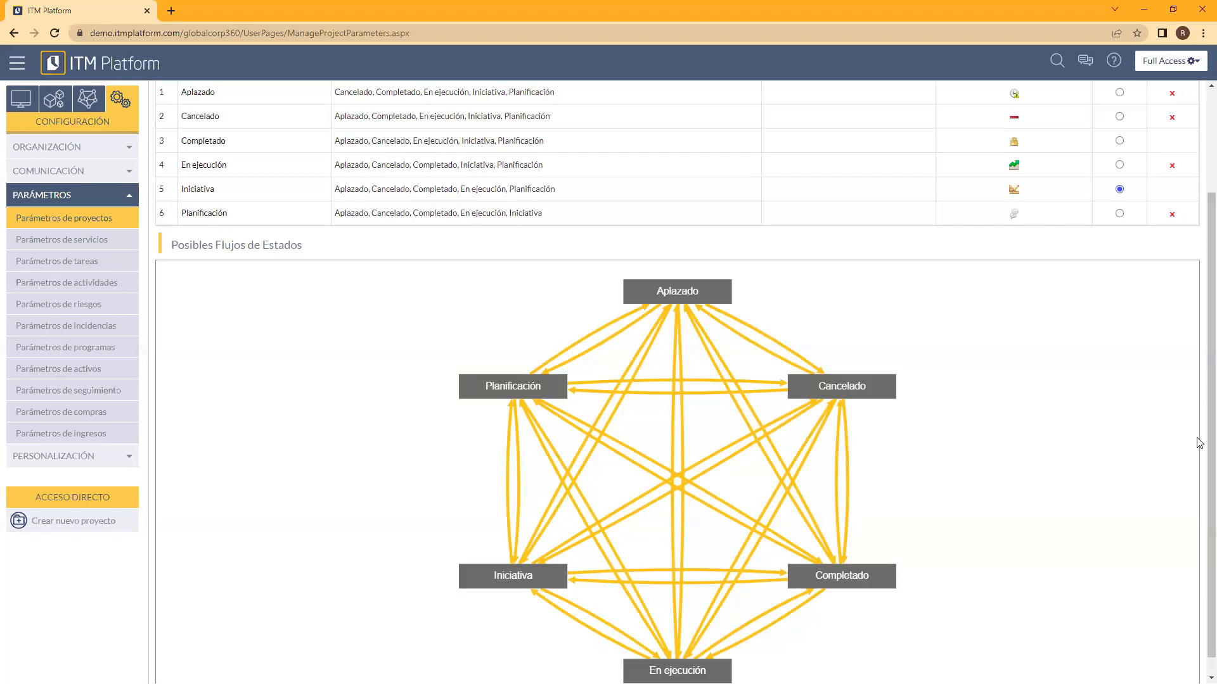
{"action": "scroll", "coordinate": [1200, 355], "scroll_direction": "up", "scroll_amount": 2}
{"action": "scroll", "coordinate": [1198, 365], "scroll_direction": "down", "scroll_amount": 1}
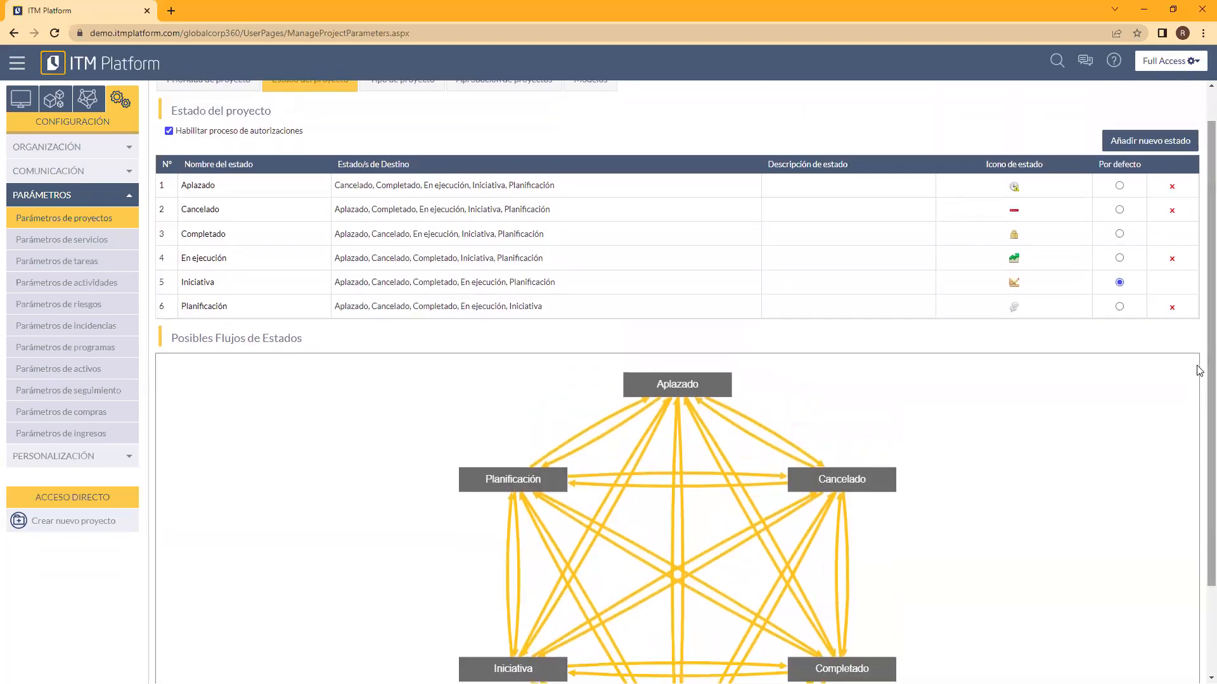
Start a new project state and name it Selección.
{"action": "left_click", "coordinate": [1117, 155]}
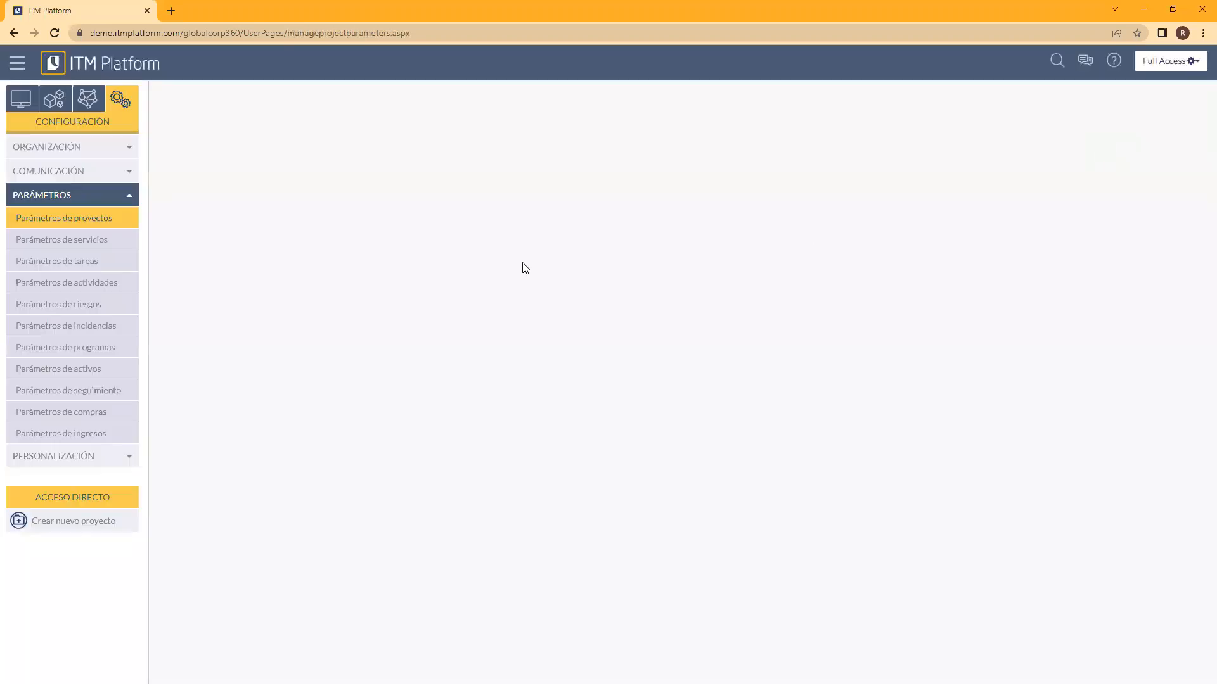
{"action": "left_click", "coordinate": [486, 177]}
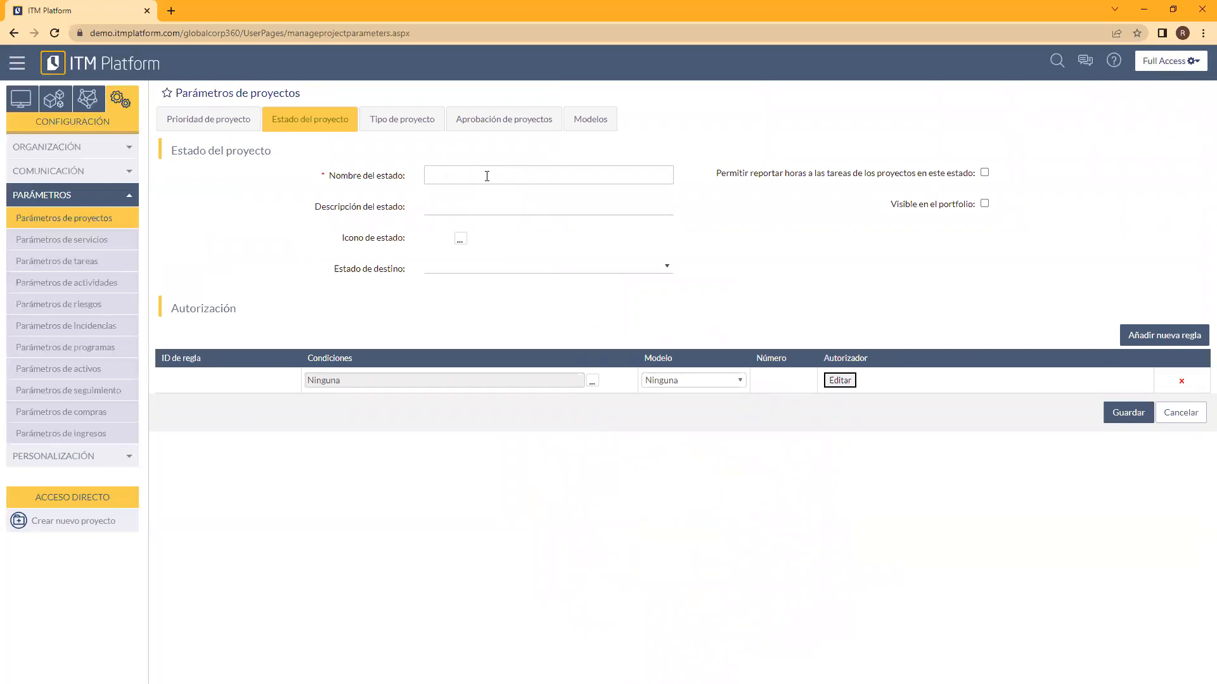
{"action": "type", "text": "Selección de portafolio"}
{"action": "key", "text": "BackSpace"}
{"action": "key", "text": "BackSpace"}
{"action": "key", "text": "BackSpace"}
{"action": "key", "text": "BackSpace"}
{"action": "key", "text": "BackSpace"}
{"action": "key", "text": "BackSpace"}
{"action": "key", "text": "BackSpace"}
{"action": "key", "text": "BackSpace"}
{"action": "key", "text": "BackSpace"}
{"action": "key", "text": "BackSpace"}
{"action": "key", "text": "BackSpace"}
{"action": "key", "text": "BackSpace"}
{"action": "key", "text": "BackSpace"}
{"action": "key", "text": "BackSpace"}
Describe the state as "En esta etapa se define si el proyecto interno se aprobará o no para la ejecución" and assign the set-square icon.
{"action": "left_click", "coordinate": [505, 205]}
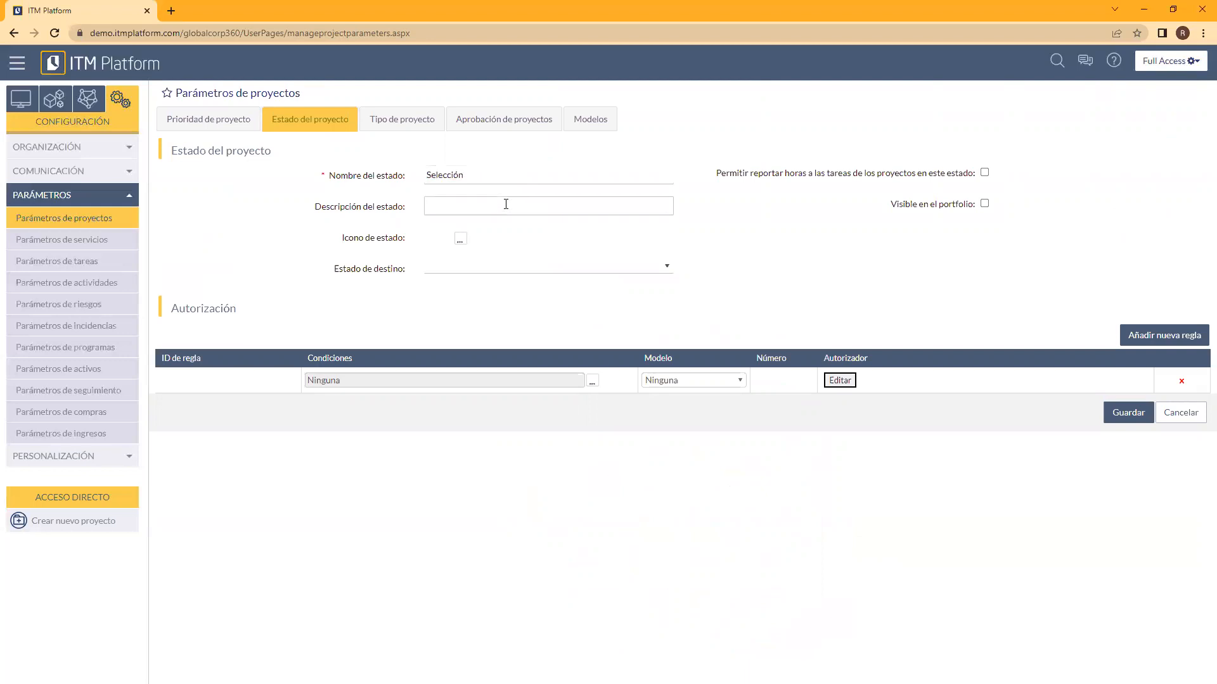
{"action": "type", "text": "En esta etapa se define si el proyecto interno se apro"}
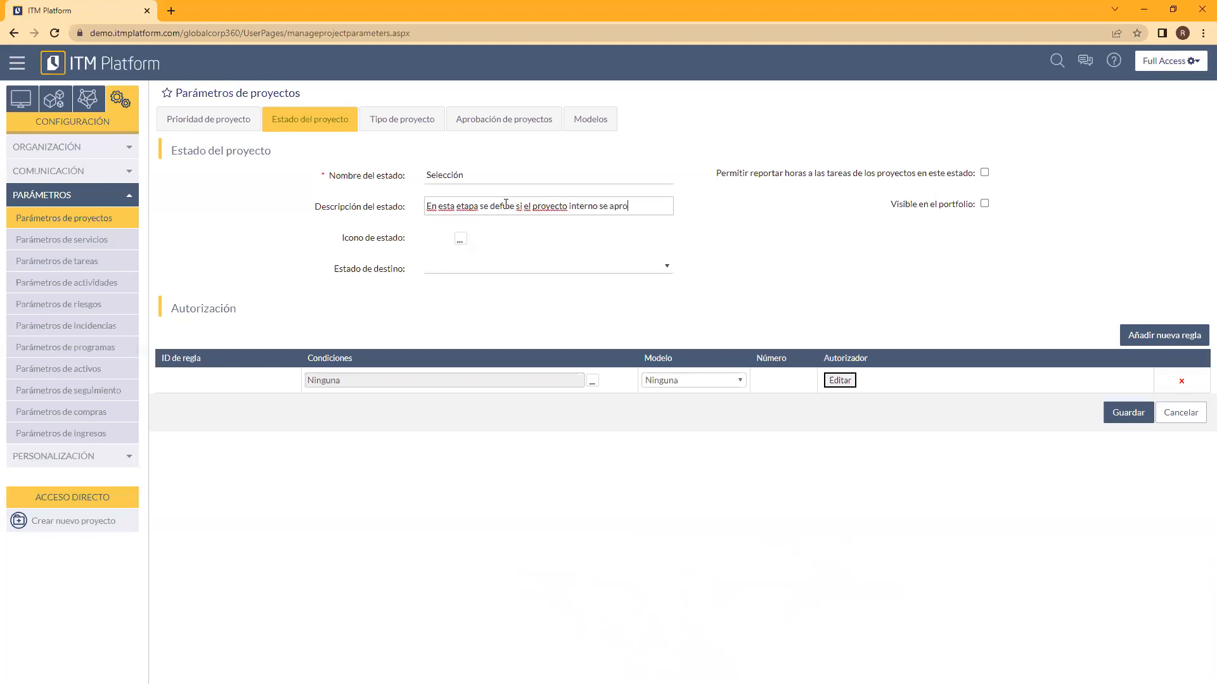
{"action": "type", "text": "bará o no para la ejecución"}
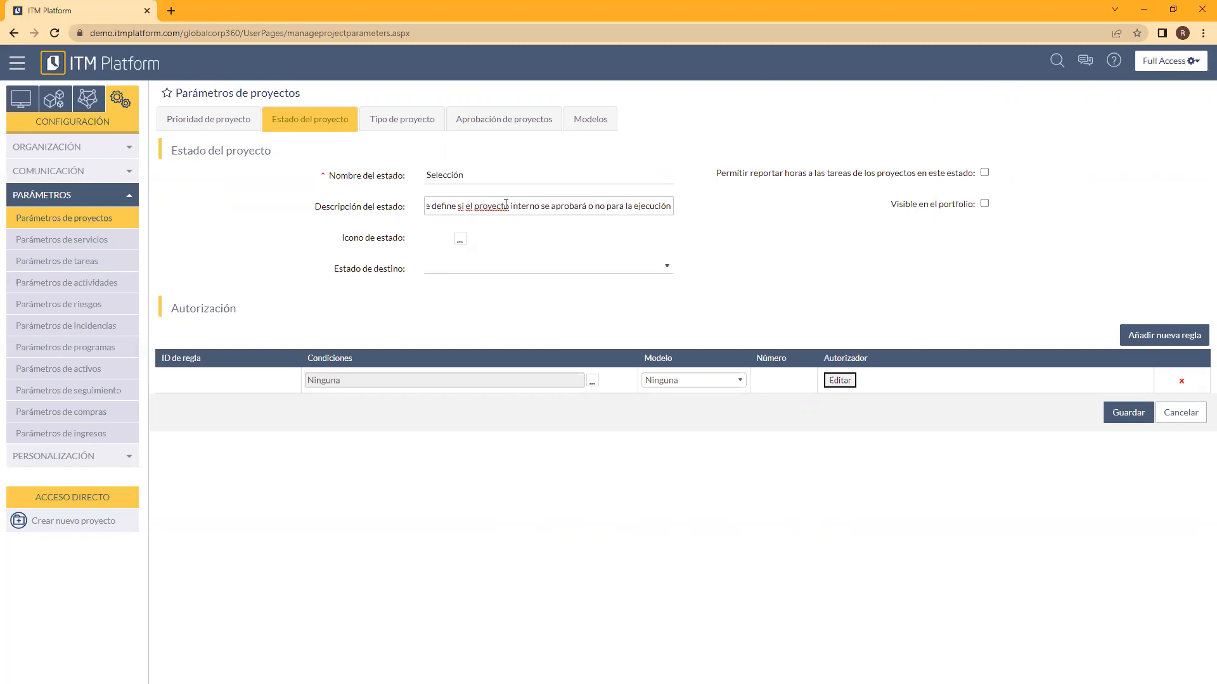
{"action": "left_click", "coordinate": [460, 239]}
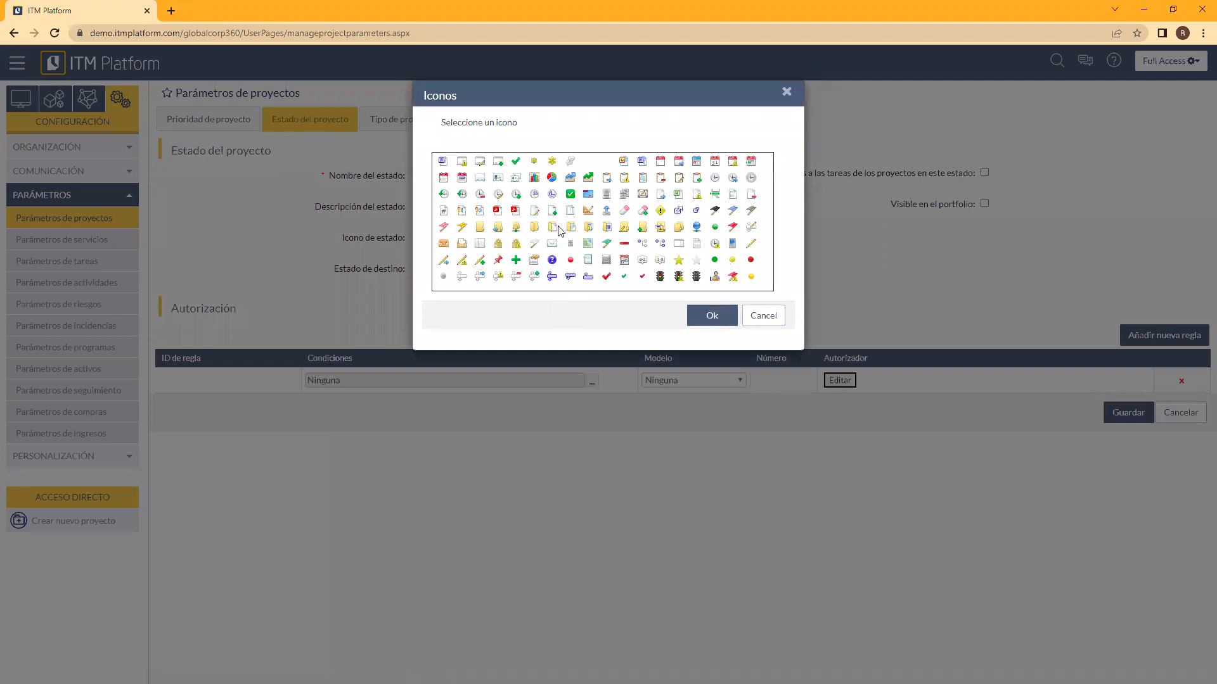
{"action": "left_click", "coordinate": [588, 212]}
{"action": "left_click", "coordinate": [708, 315]}
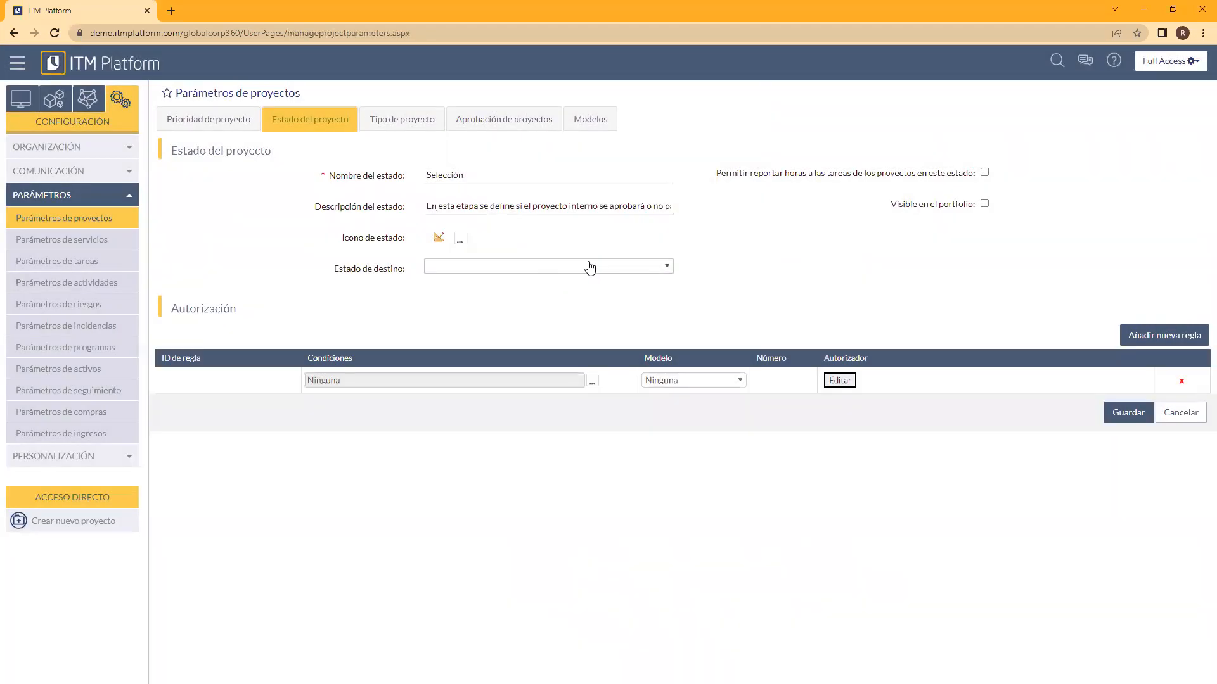
Choose Planificación as the only destination state for Selección and save the new state.
{"action": "left_click", "coordinate": [589, 266]}
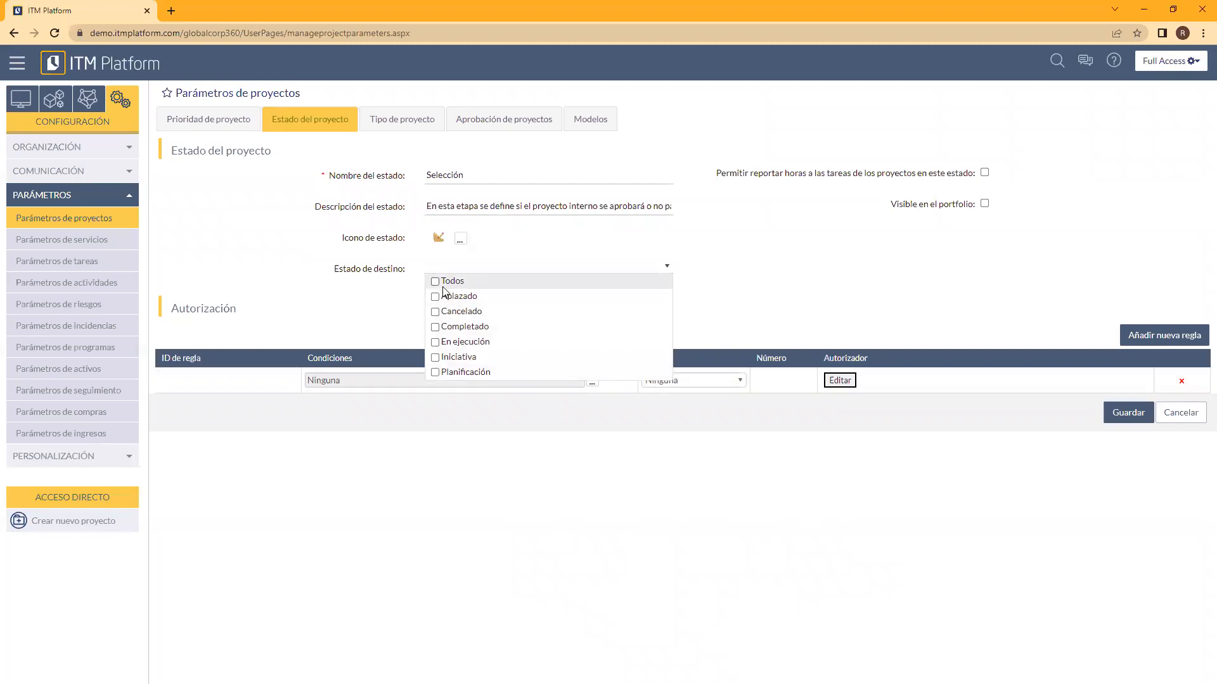
{"action": "left_click", "coordinate": [436, 358]}
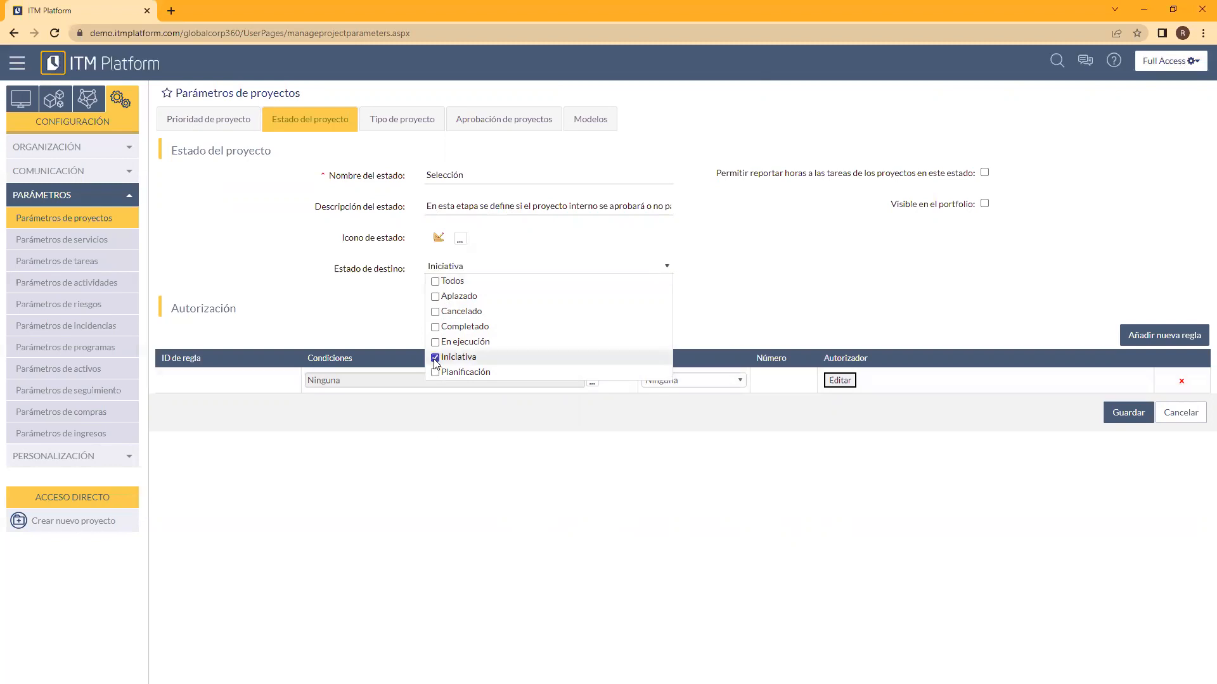
{"action": "left_click", "coordinate": [436, 360]}
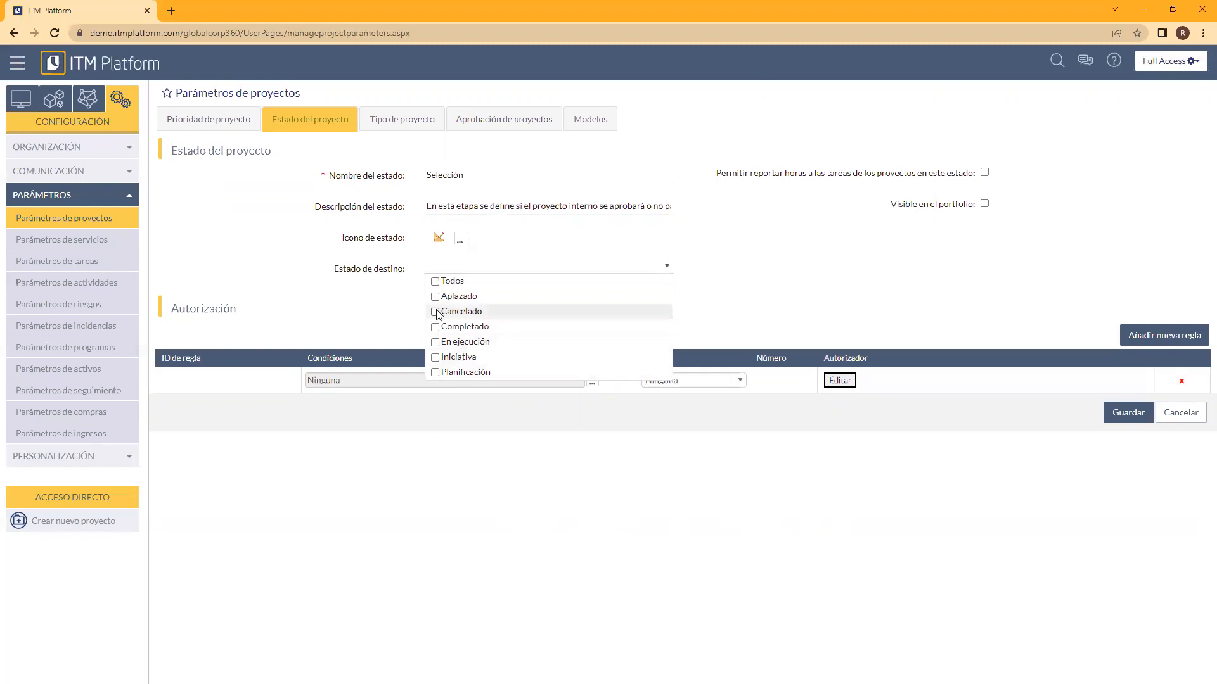
{"action": "left_click", "coordinate": [435, 372]}
{"action": "left_click", "coordinate": [770, 290]}
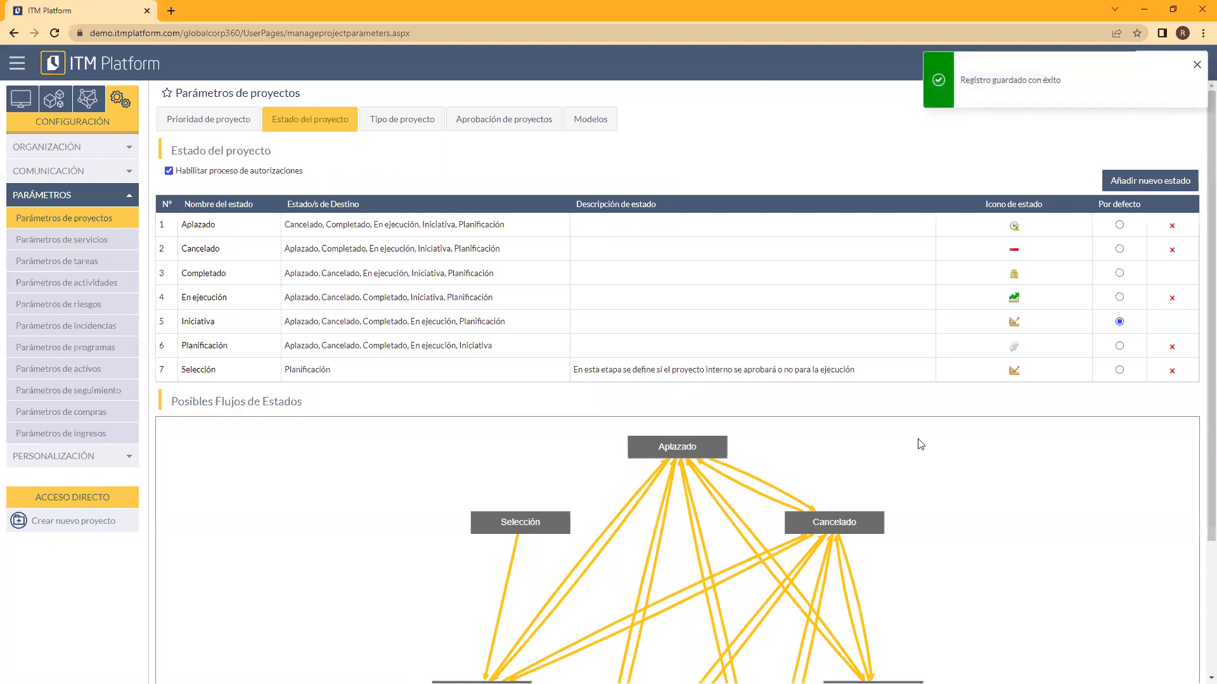
Edit the Iniciativa state so Selección is its only destination state, and save the change.
{"action": "scroll", "coordinate": [1199, 341], "scroll_direction": "down", "scroll_amount": 2}
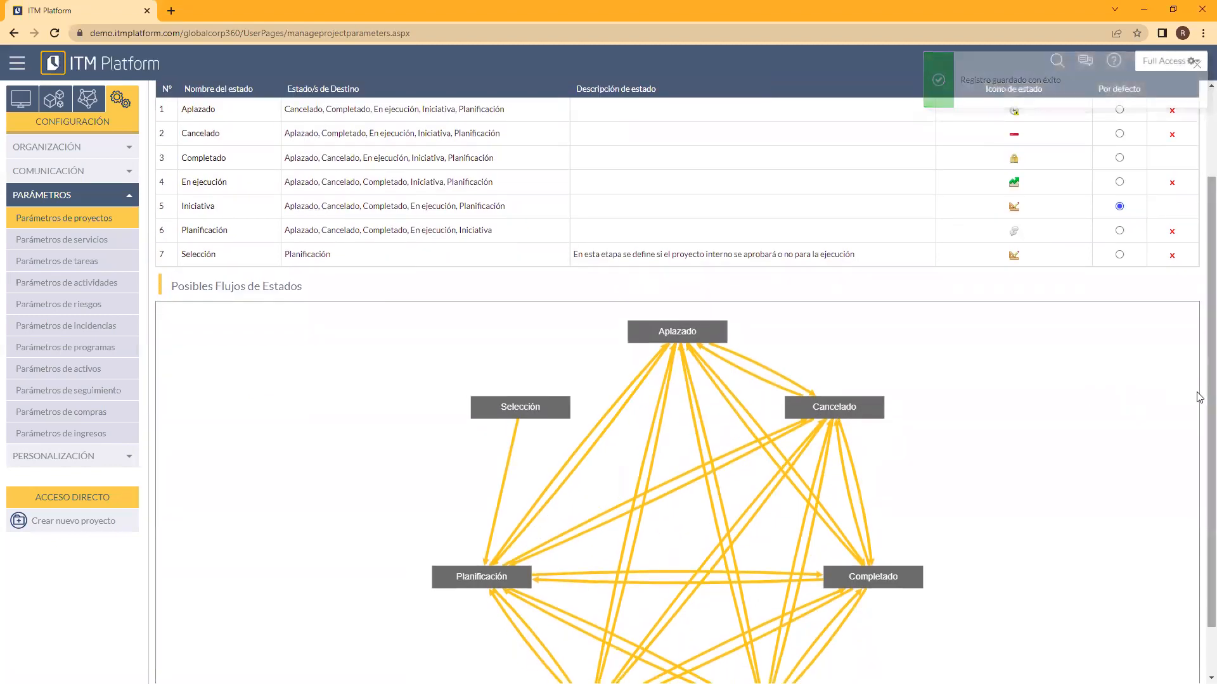
{"action": "scroll", "coordinate": [1197, 444], "scroll_direction": "down", "scroll_amount": 1}
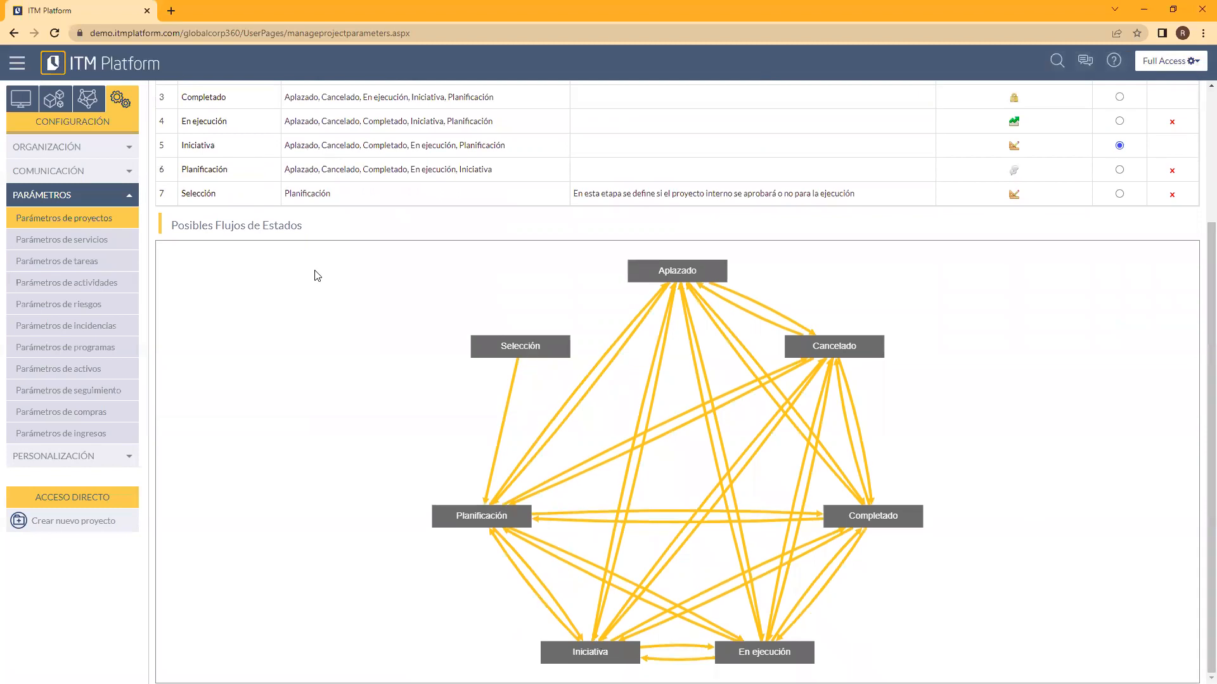
{"action": "left_click", "coordinate": [200, 147]}
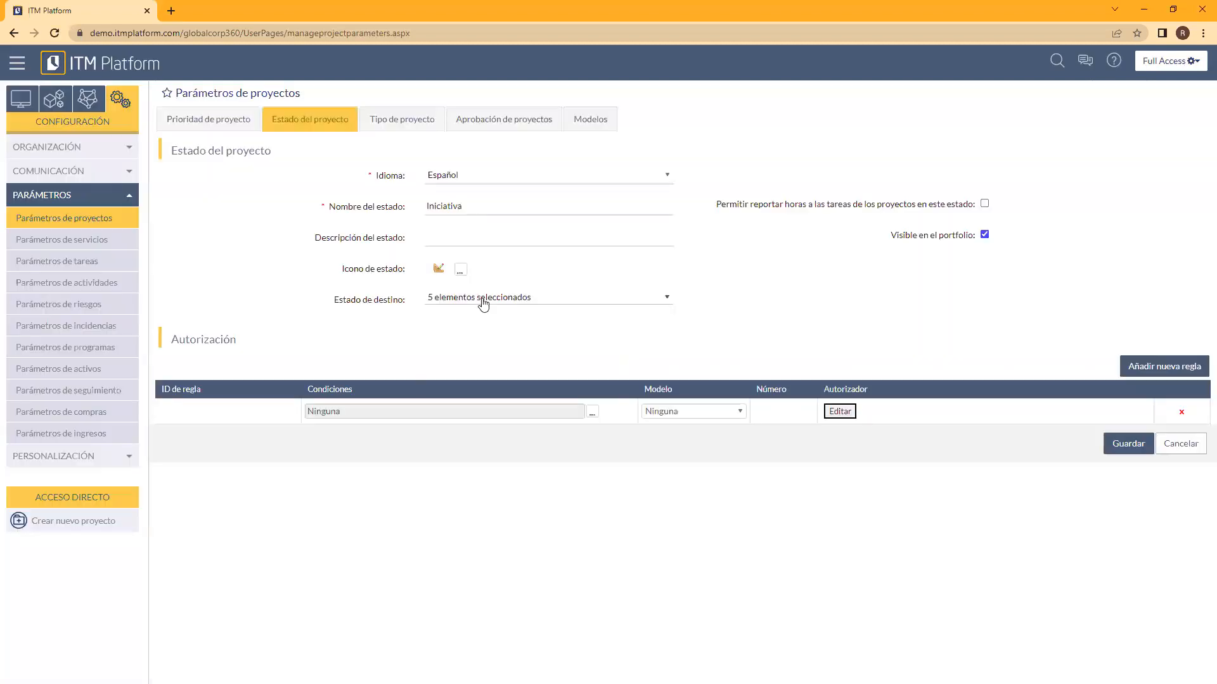
{"action": "left_click", "coordinate": [602, 299]}
{"action": "left_click", "coordinate": [435, 328]}
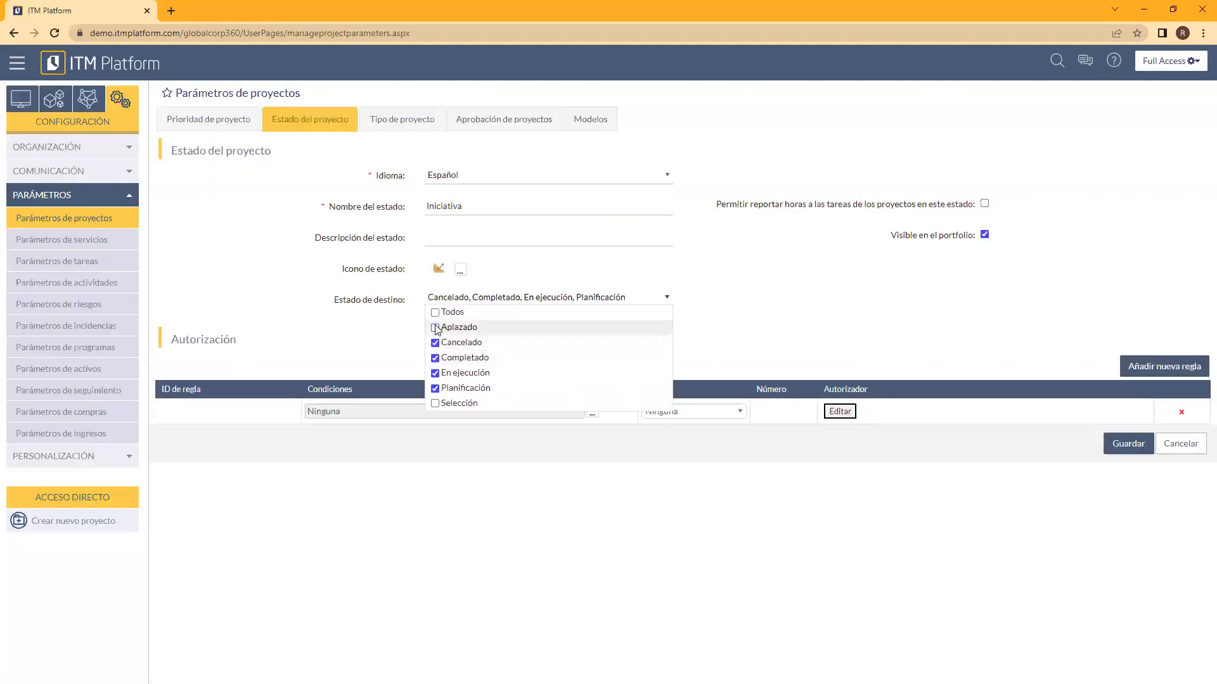
{"action": "left_click", "coordinate": [435, 343]}
{"action": "left_click", "coordinate": [435, 358]}
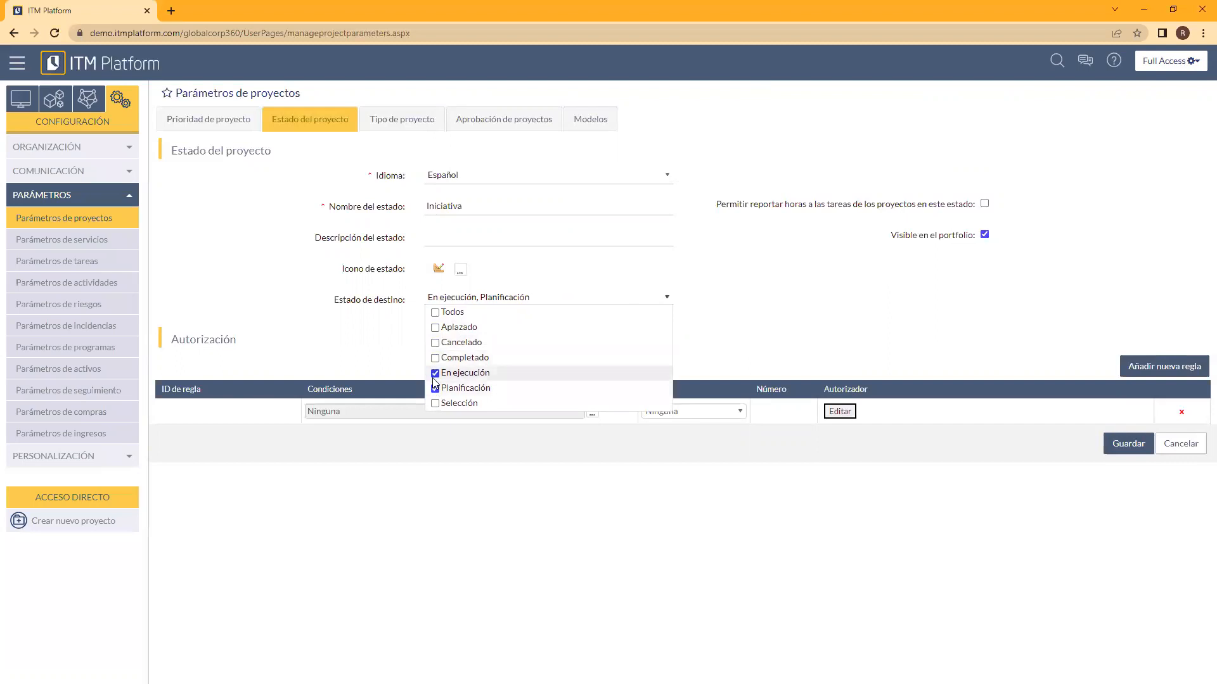
{"action": "left_click", "coordinate": [434, 373]}
{"action": "left_click", "coordinate": [435, 388]}
{"action": "left_click", "coordinate": [435, 404]}
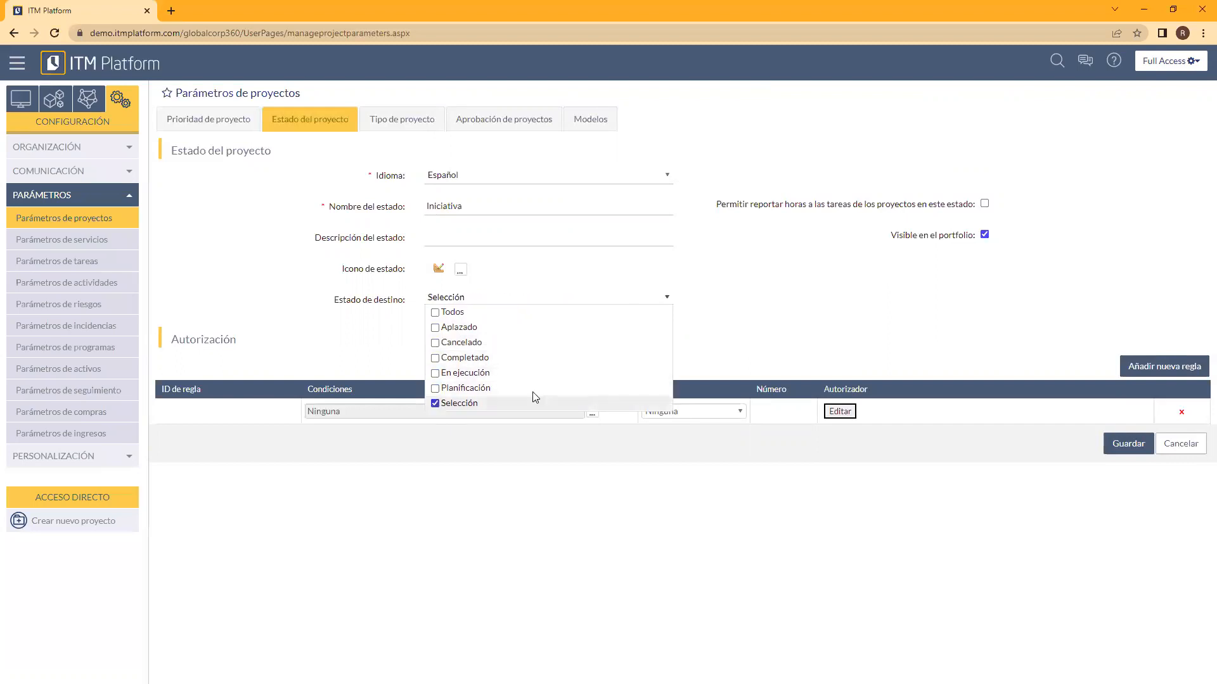
{"action": "left_click", "coordinate": [1128, 445]}
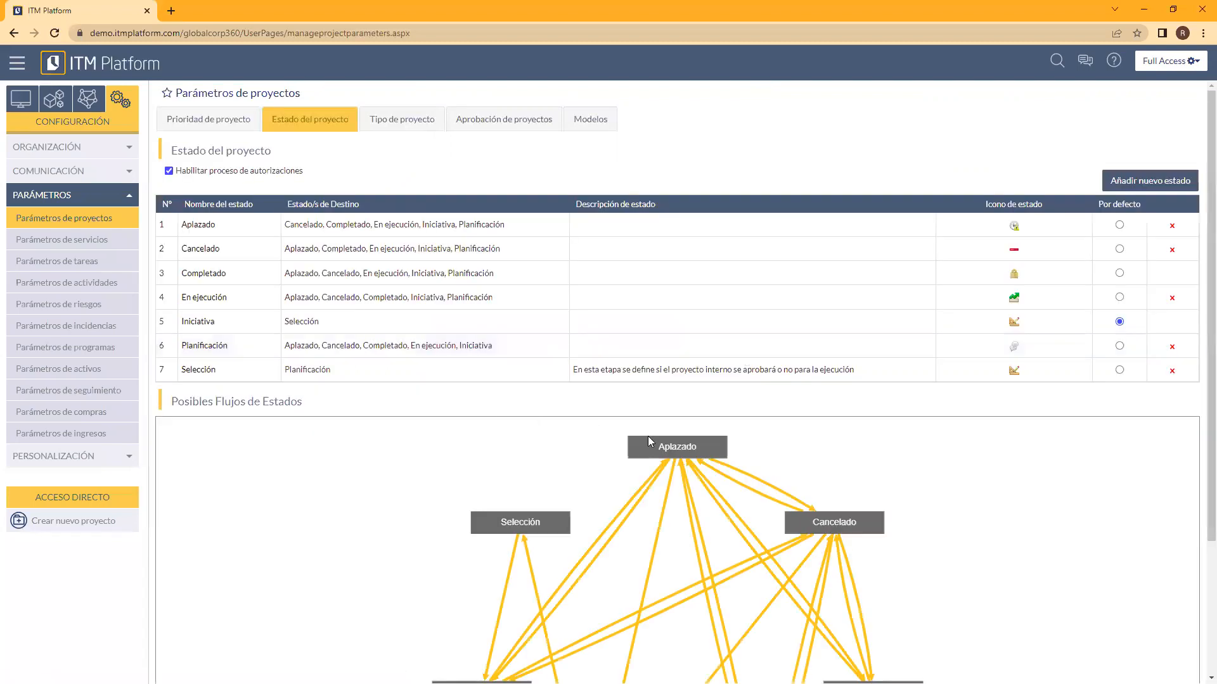
Review the state flow diagram, and open the Objetivos page in the organization's objectives and processes section.
{"action": "scroll", "coordinate": [1200, 402], "scroll_direction": "down", "scroll_amount": 2}
{"action": "scroll", "coordinate": [1200, 402], "scroll_direction": "down", "scroll_amount": 1}
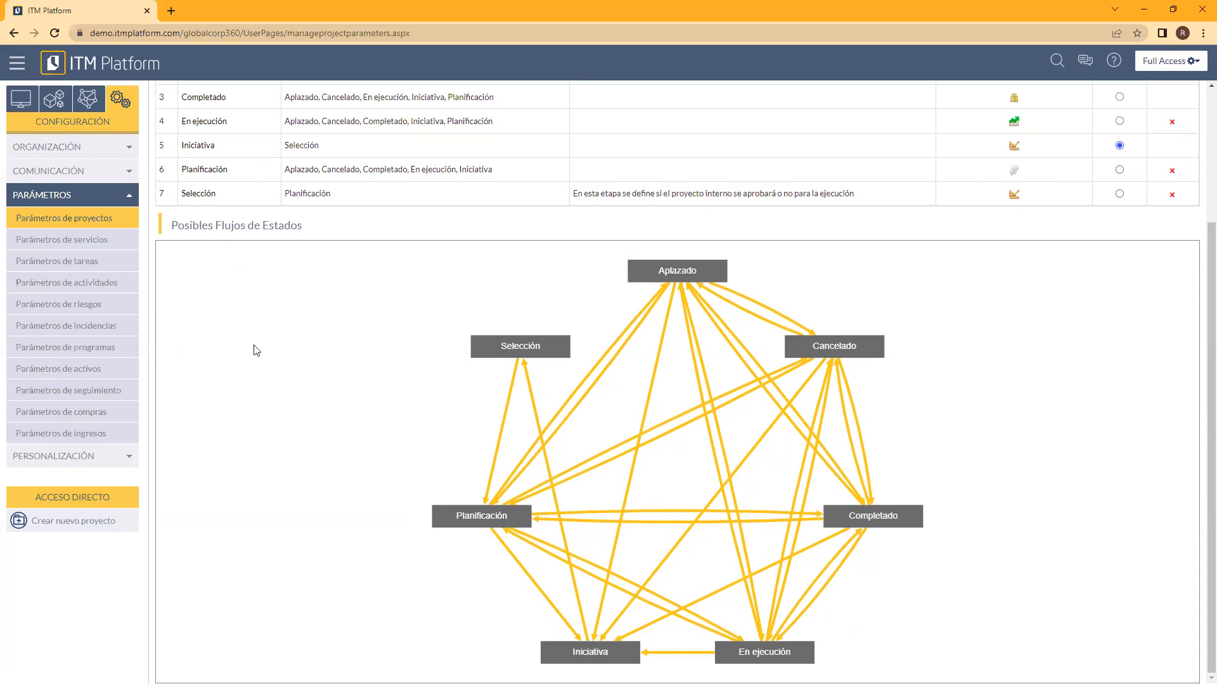
{"action": "left_click", "coordinate": [120, 148]}
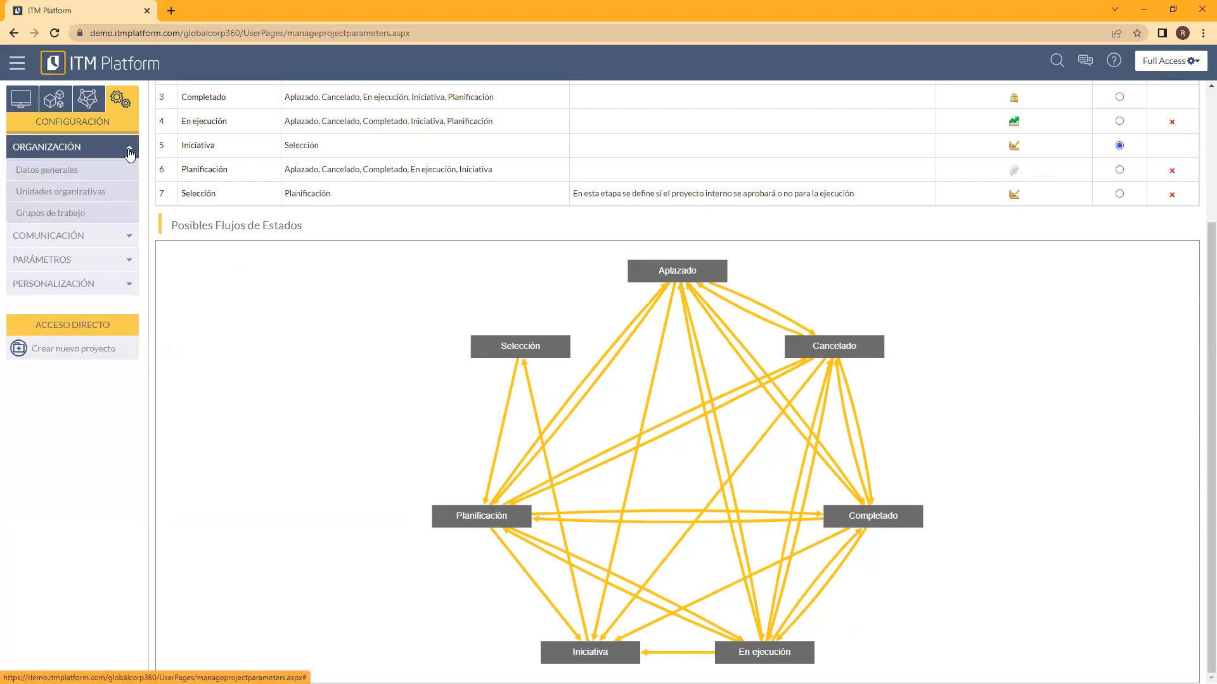
{"action": "left_click", "coordinate": [129, 154]}
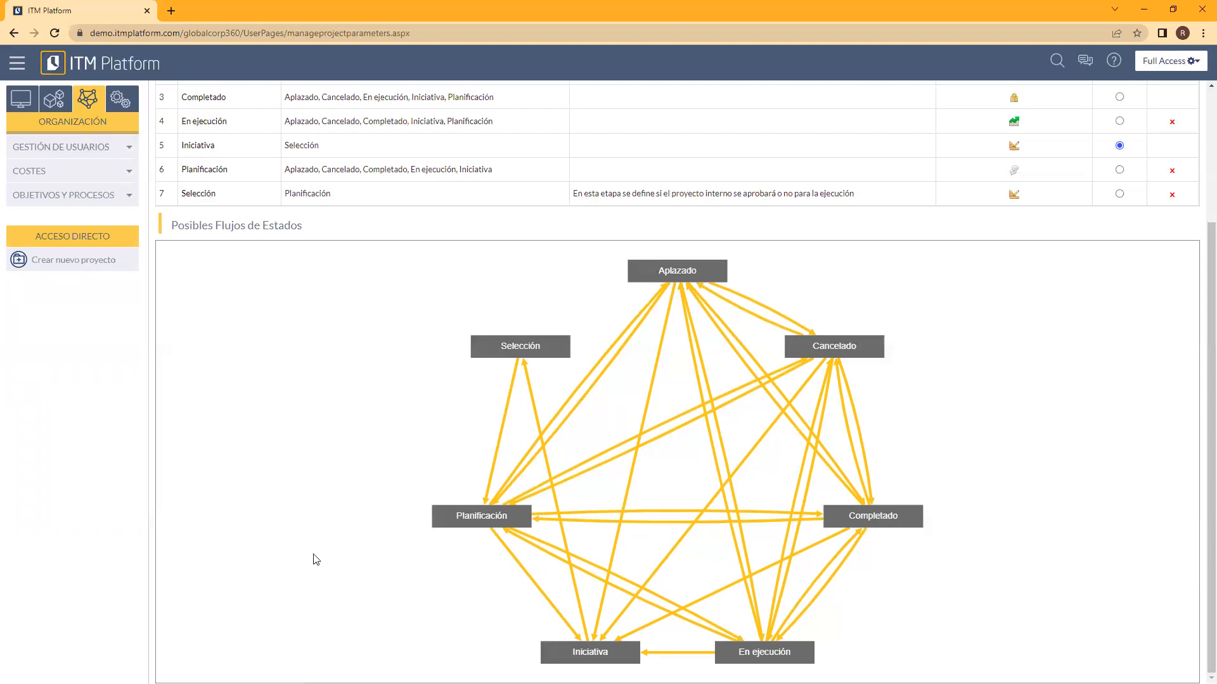
{"action": "left_click", "coordinate": [68, 198]}
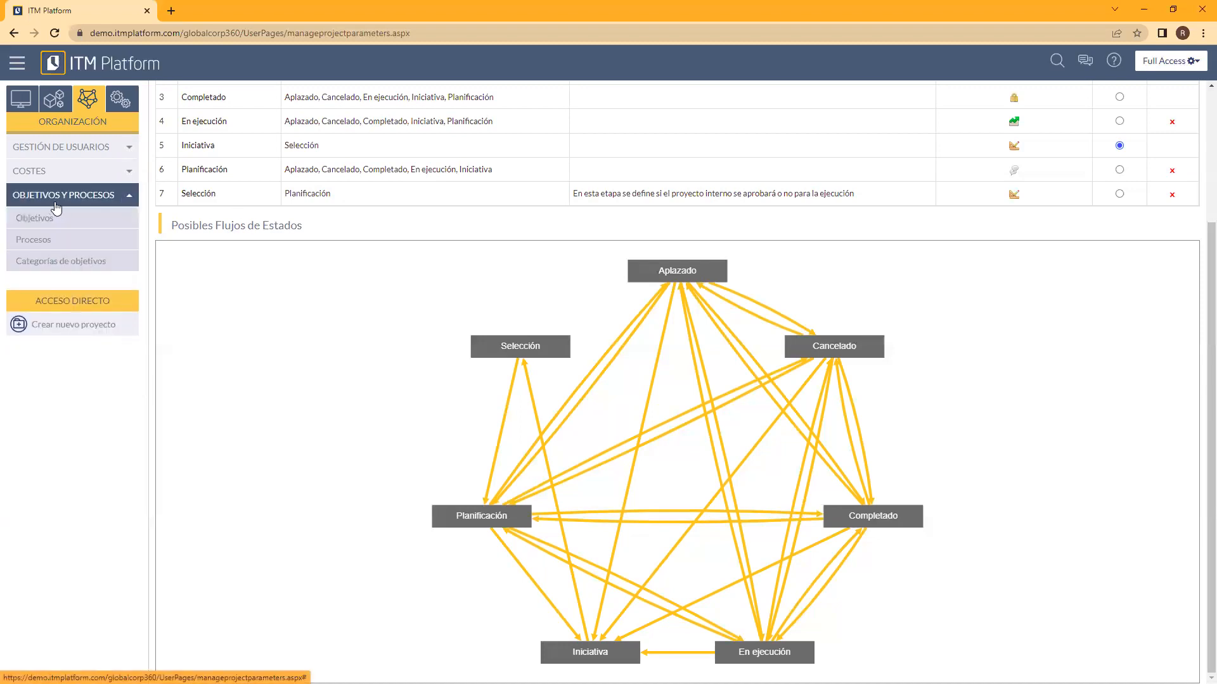
{"action": "left_click", "coordinate": [48, 220]}
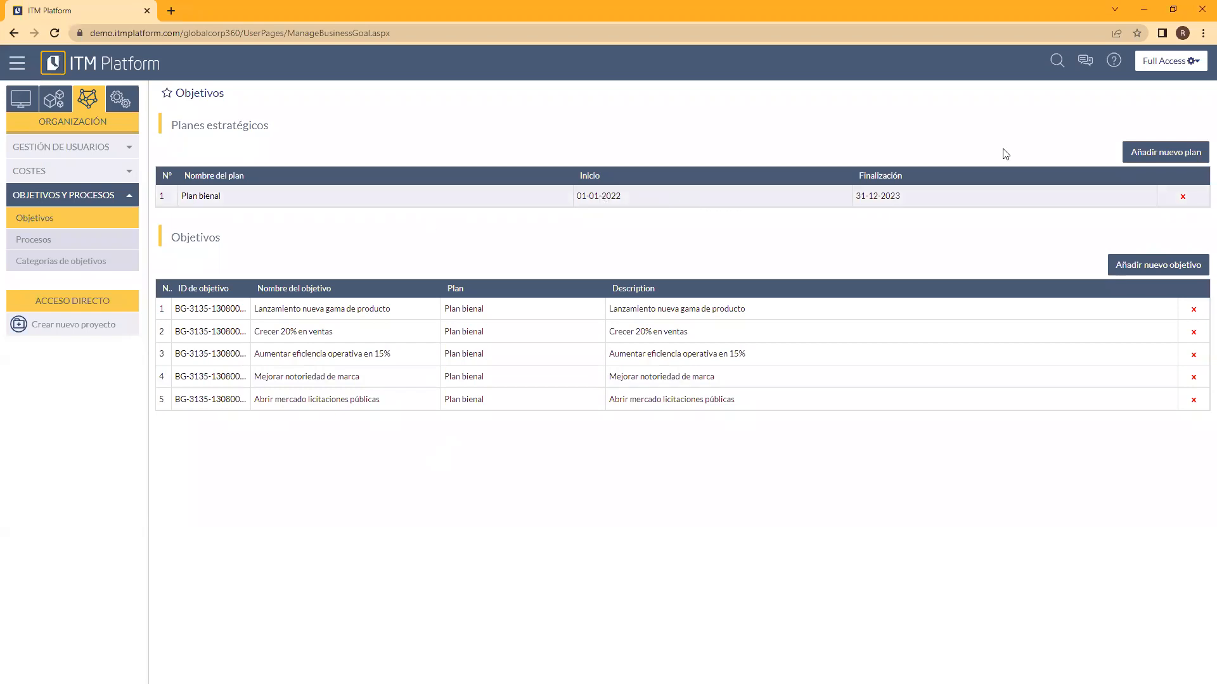
Start a new strategic plan named Plan 2022-2023 and set its start date to 01-01-2022.
{"action": "left_click", "coordinate": [1141, 154]}
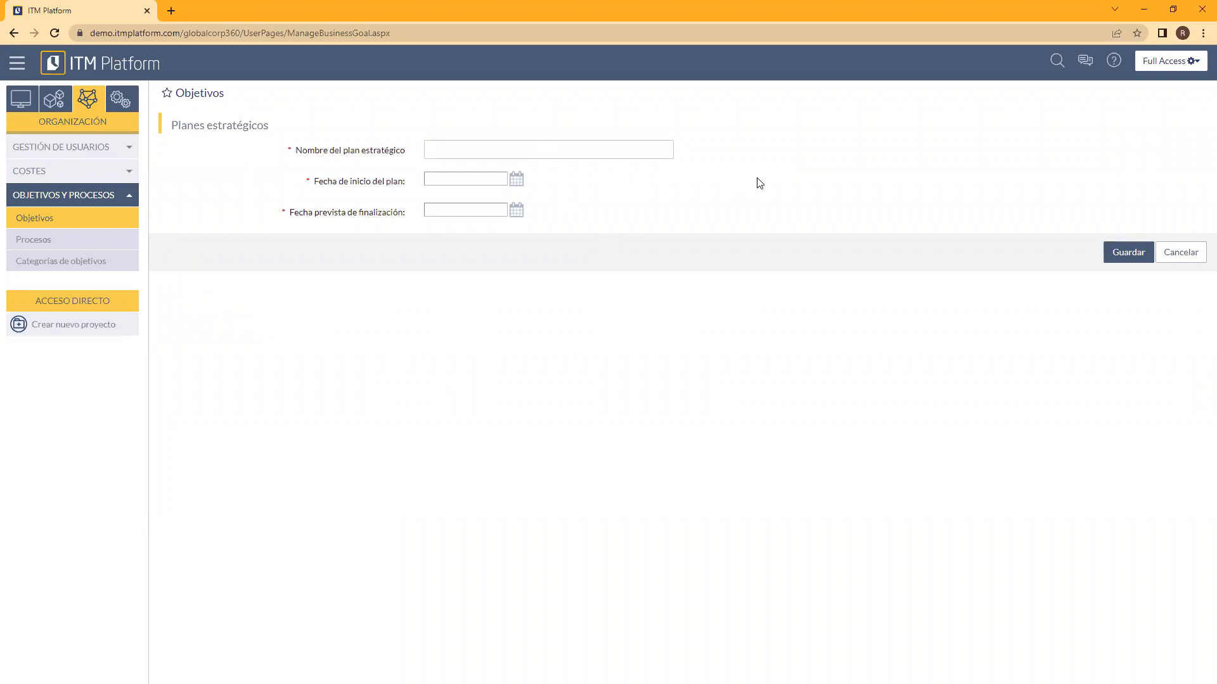
{"action": "type", "text": "Plan 2022-2023"}
{"action": "left_click", "coordinate": [514, 181]}
{"action": "left_click", "coordinate": [450, 198]}
{"action": "left_click", "coordinate": [450, 198]}
{"action": "left_click", "coordinate": [450, 198]}
{"action": "left_click", "coordinate": [450, 199]}
{"action": "left_click", "coordinate": [452, 199]}
{"action": "left_click", "coordinate": [452, 199]}
{"action": "left_click", "coordinate": [534, 226]}
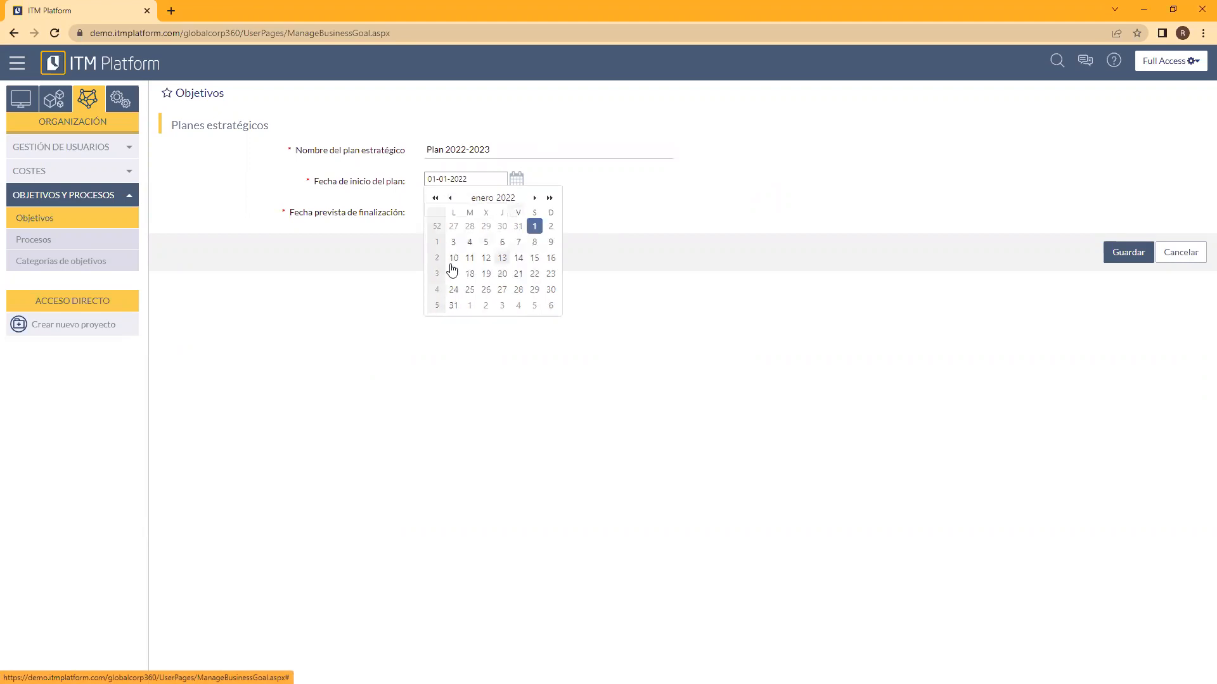
Set the plan's expected end date to 31-12-2023 and save the strategic plan.
{"action": "left_click", "coordinate": [517, 209]}
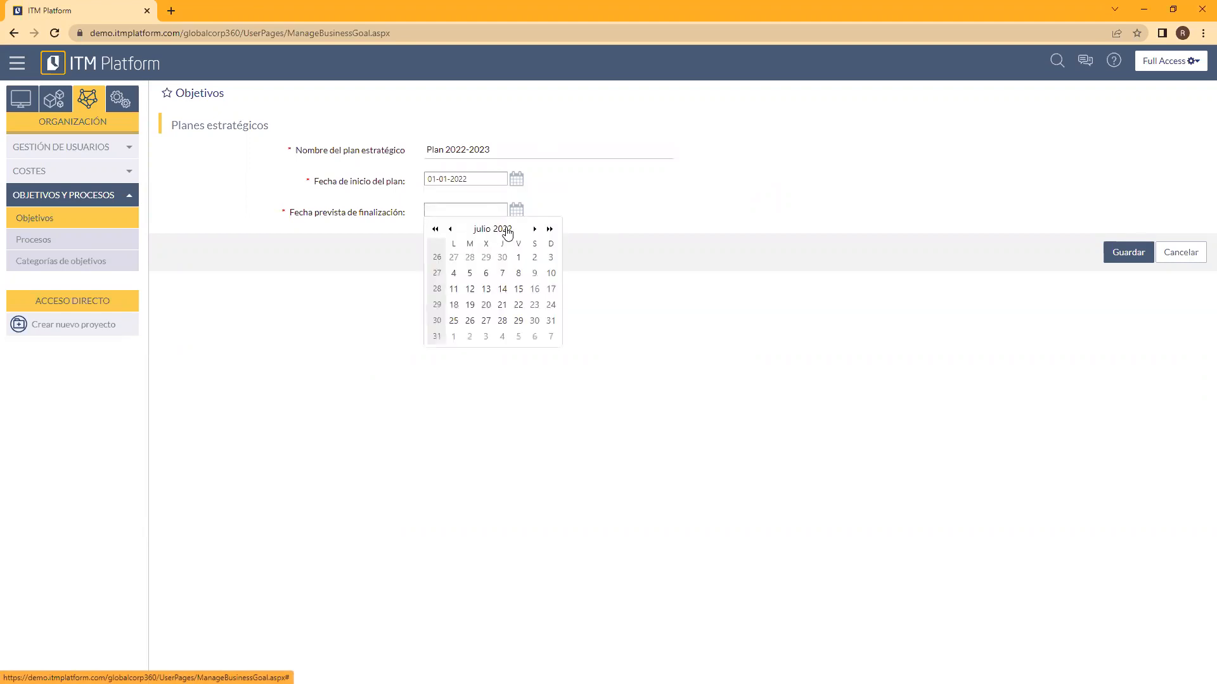
{"action": "left_click", "coordinate": [548, 231]}
{"action": "left_click", "coordinate": [548, 230]}
{"action": "left_click", "coordinate": [549, 230]}
{"action": "left_click", "coordinate": [550, 230]}
{"action": "left_click", "coordinate": [549, 230]}
{"action": "left_click", "coordinate": [549, 230]}
{"action": "left_click", "coordinate": [550, 230]}
{"action": "left_click", "coordinate": [549, 231]}
{"action": "left_click", "coordinate": [549, 230]}
{"action": "left_click", "coordinate": [550, 230]}
{"action": "left_click", "coordinate": [550, 230]}
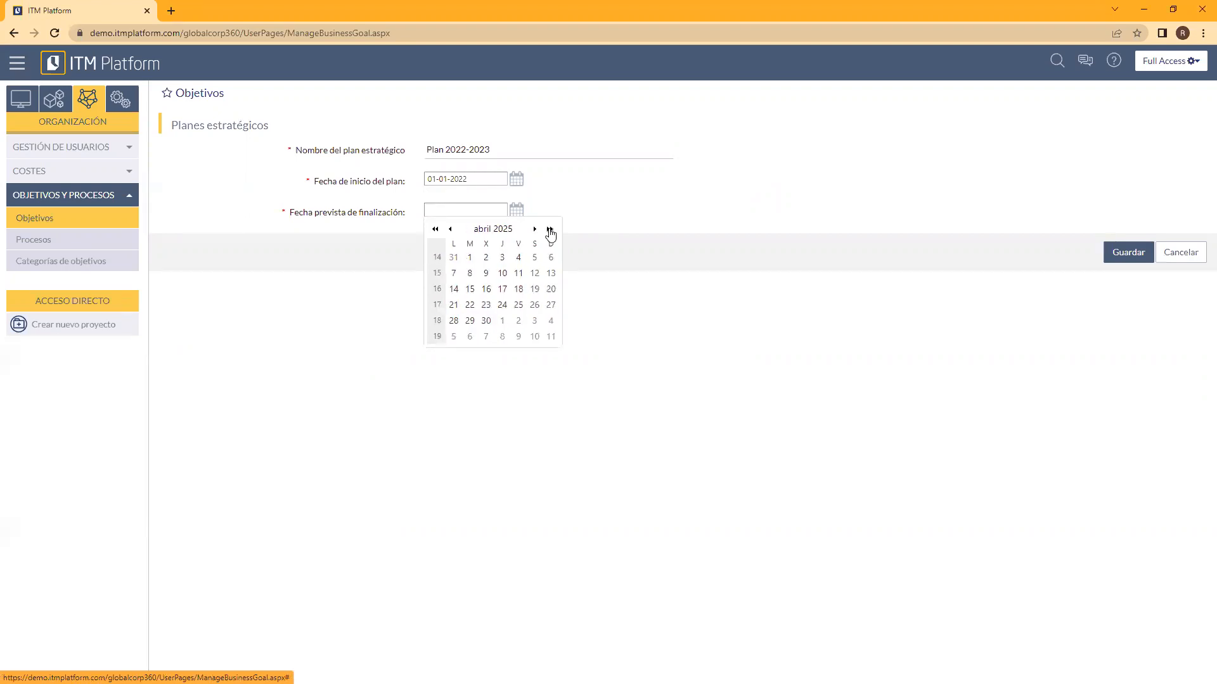
{"action": "left_click", "coordinate": [451, 231]}
{"action": "left_click", "coordinate": [451, 230]}
{"action": "left_click", "coordinate": [450, 231]}
{"action": "left_click", "coordinate": [435, 230]}
{"action": "left_click", "coordinate": [436, 229]}
{"action": "left_click", "coordinate": [435, 230]}
{"action": "left_click", "coordinate": [436, 230]}
{"action": "left_click", "coordinate": [451, 230]}
{"action": "left_click", "coordinate": [550, 321]}
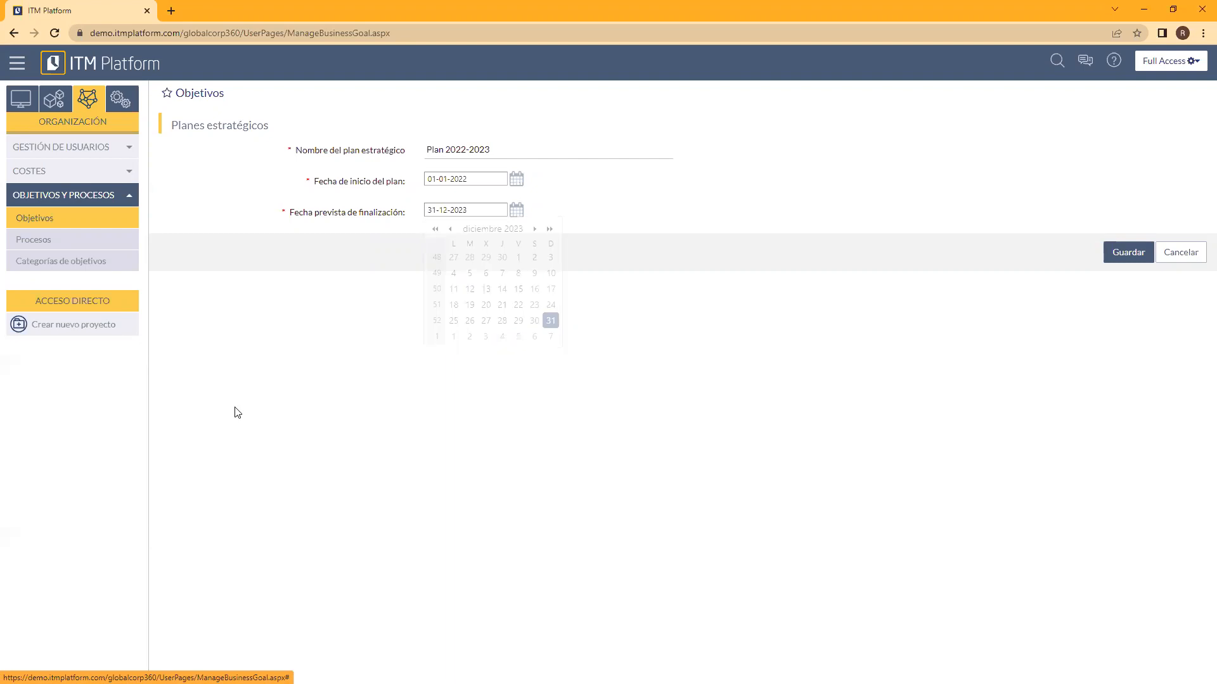
{"action": "left_click", "coordinate": [1123, 254]}
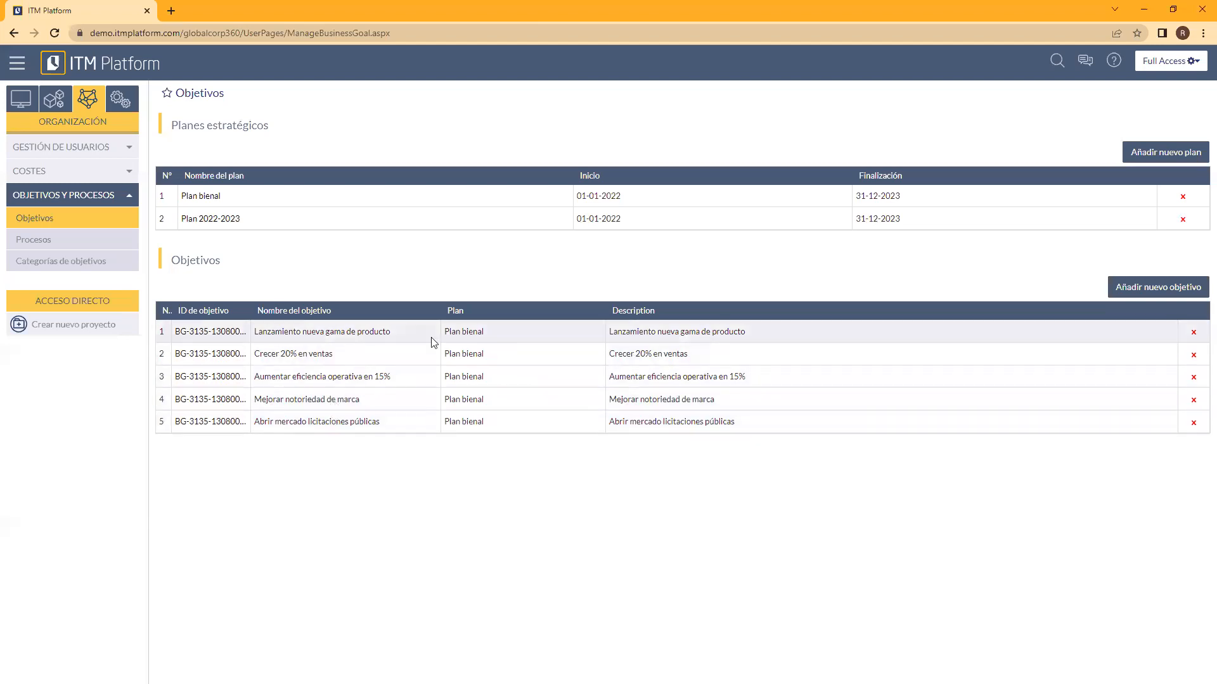
Add the objective "Reducir costos en un 25%" to Plan 2022-2023 and save it.
{"action": "left_click", "coordinate": [1141, 289]}
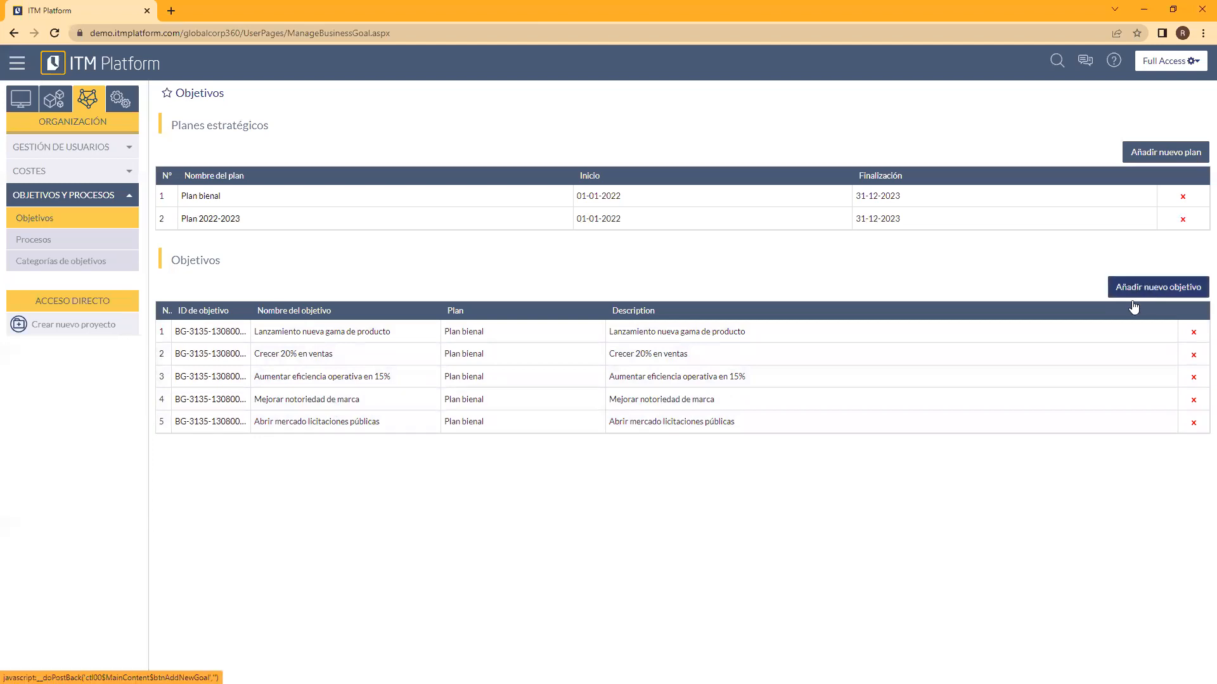
{"action": "left_click", "coordinate": [661, 152]}
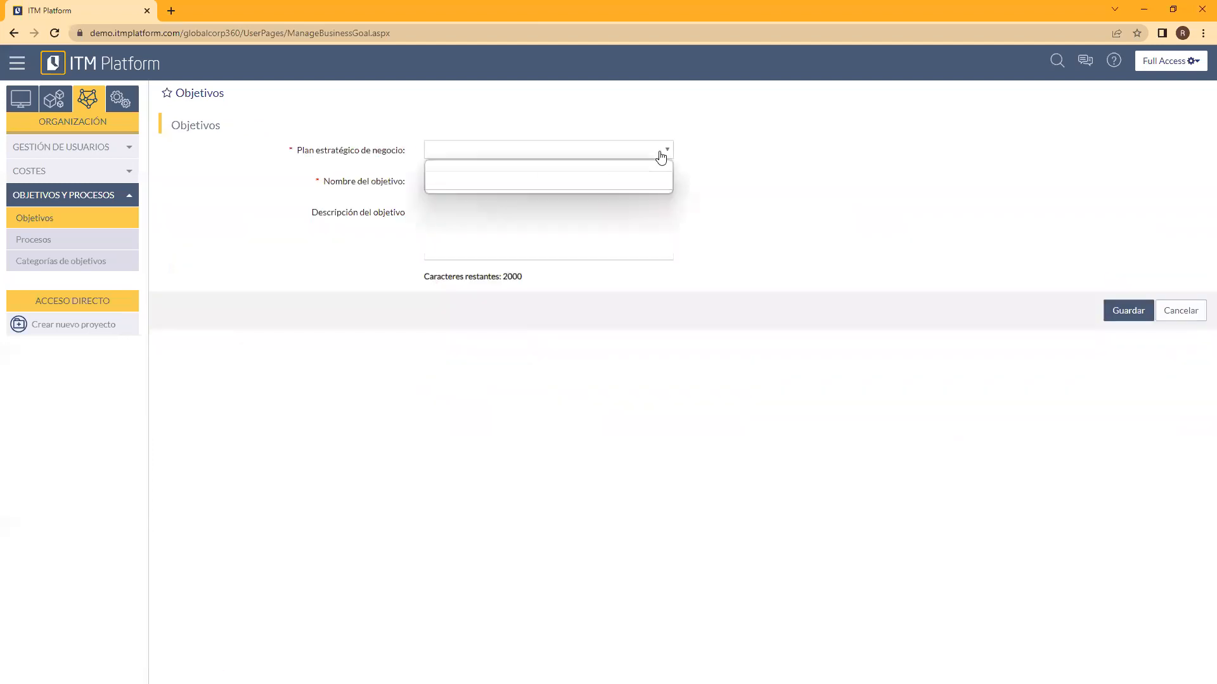
{"action": "left_click", "coordinate": [593, 180]}
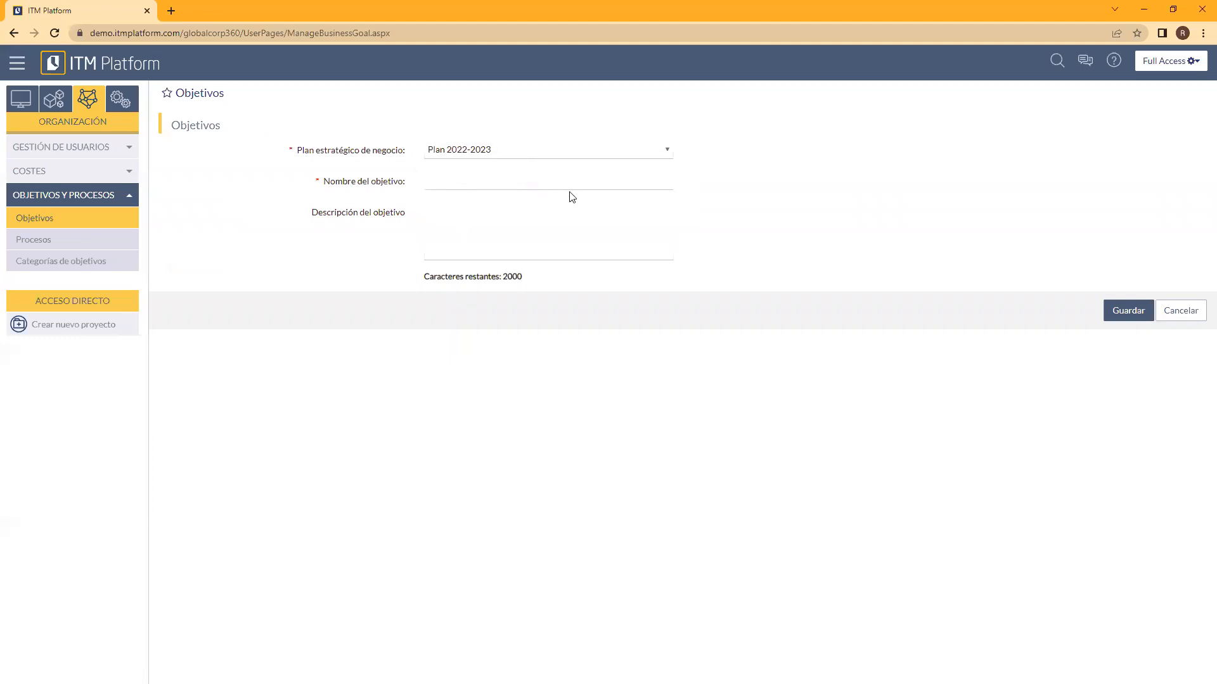
{"action": "left_click", "coordinate": [556, 181]}
{"action": "type", "text": "Reducir costos en un 25%"}
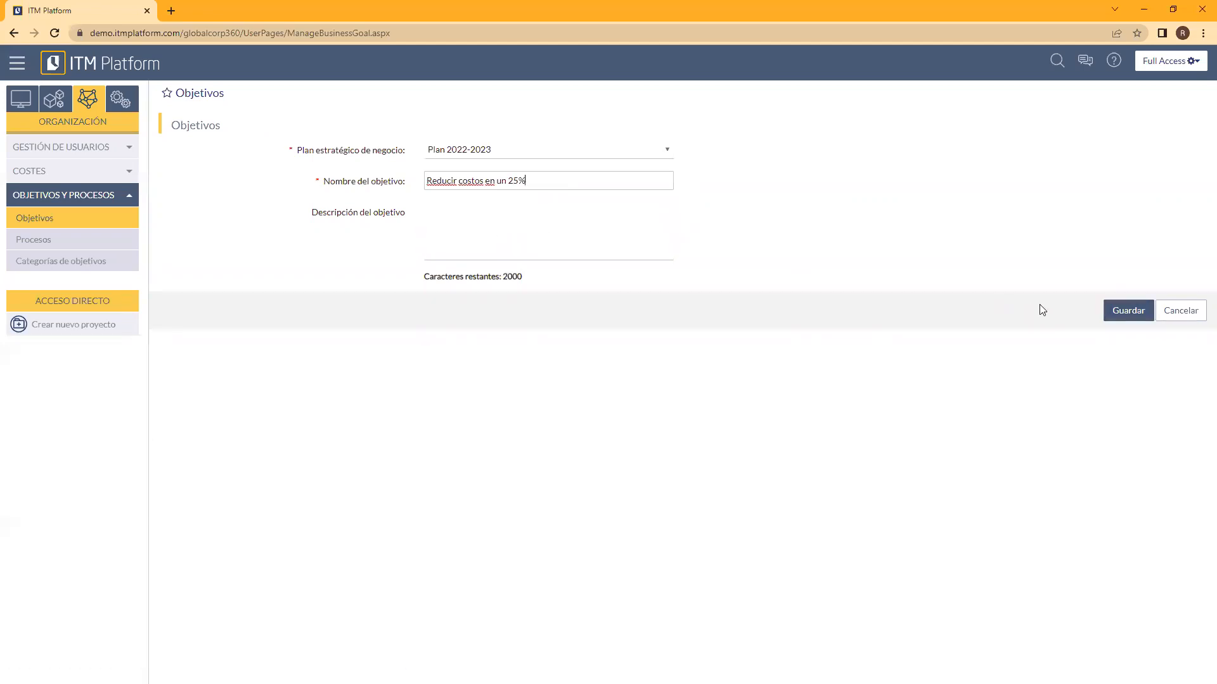
{"action": "left_click", "coordinate": [1110, 317]}
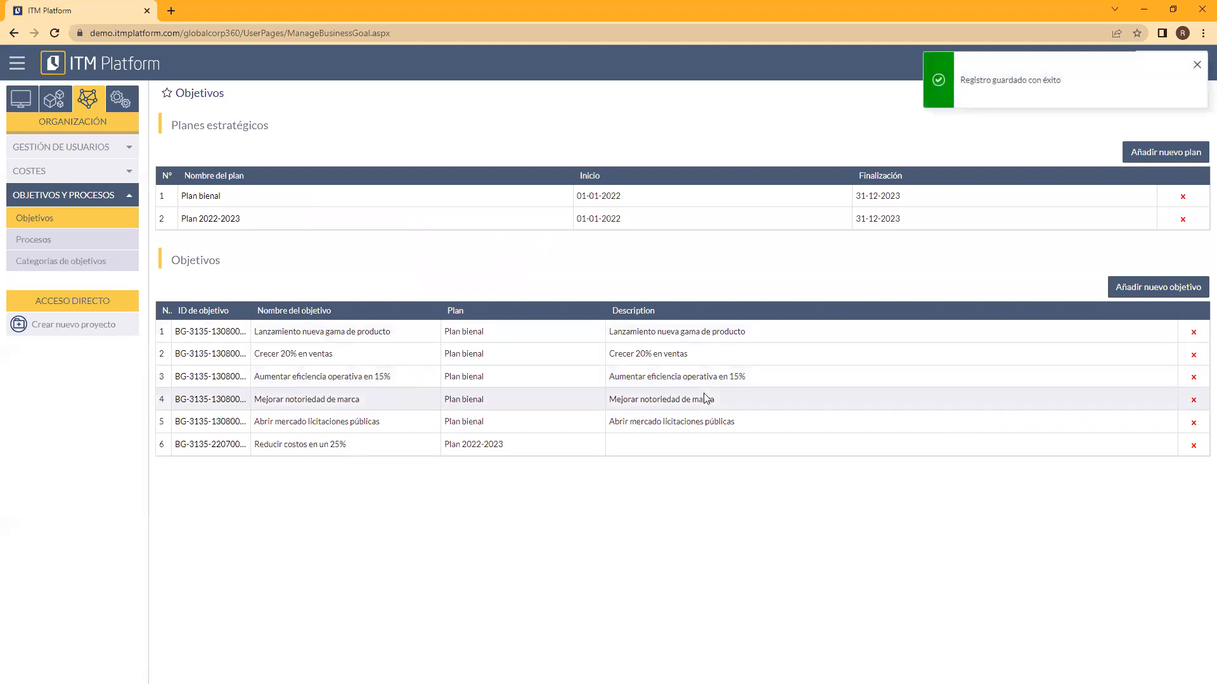
Add a second objective to Plan 2022-2023 named "Lograr certificación de energía verde" and save it.
{"action": "left_click", "coordinate": [1170, 290]}
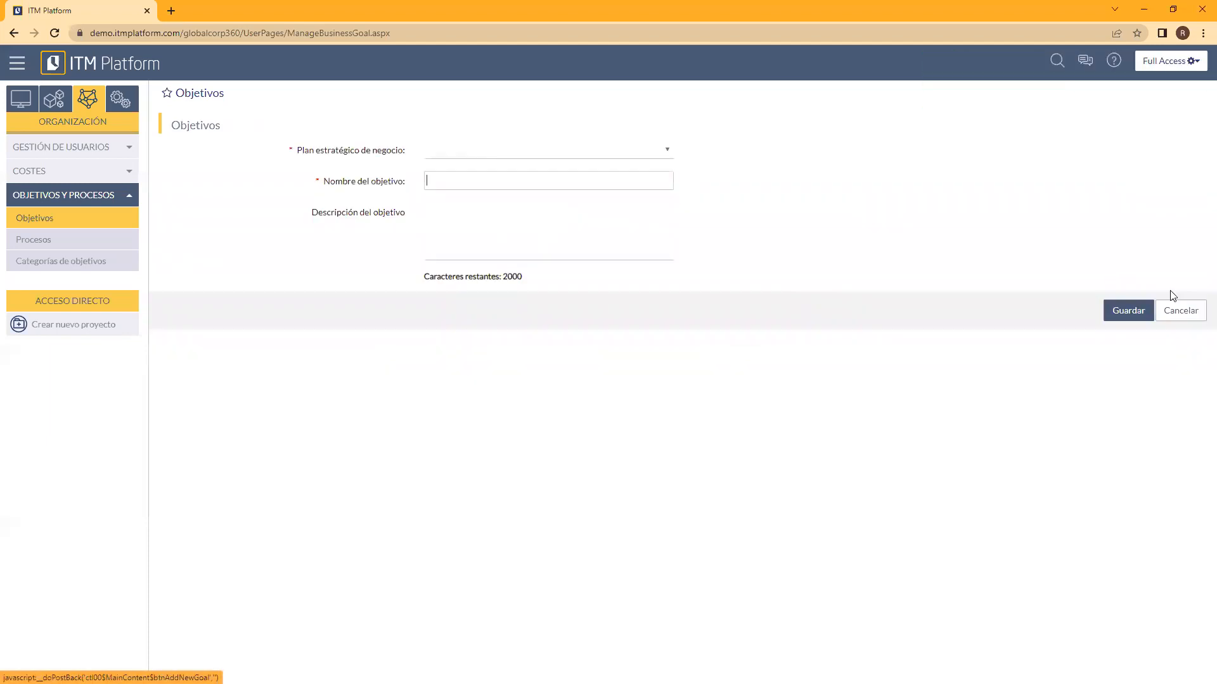
{"action": "left_click", "coordinate": [501, 152]}
{"action": "left_click", "coordinate": [517, 177]}
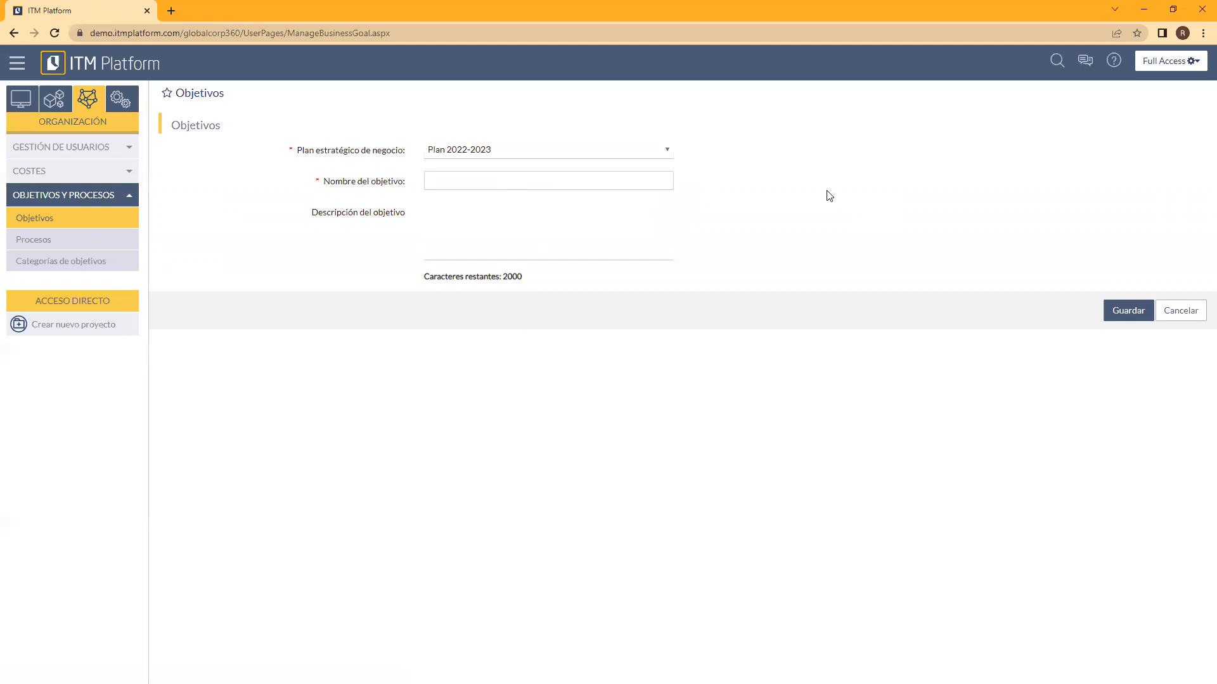
{"action": "type", "text": "Lograr certificación de energía verde"}
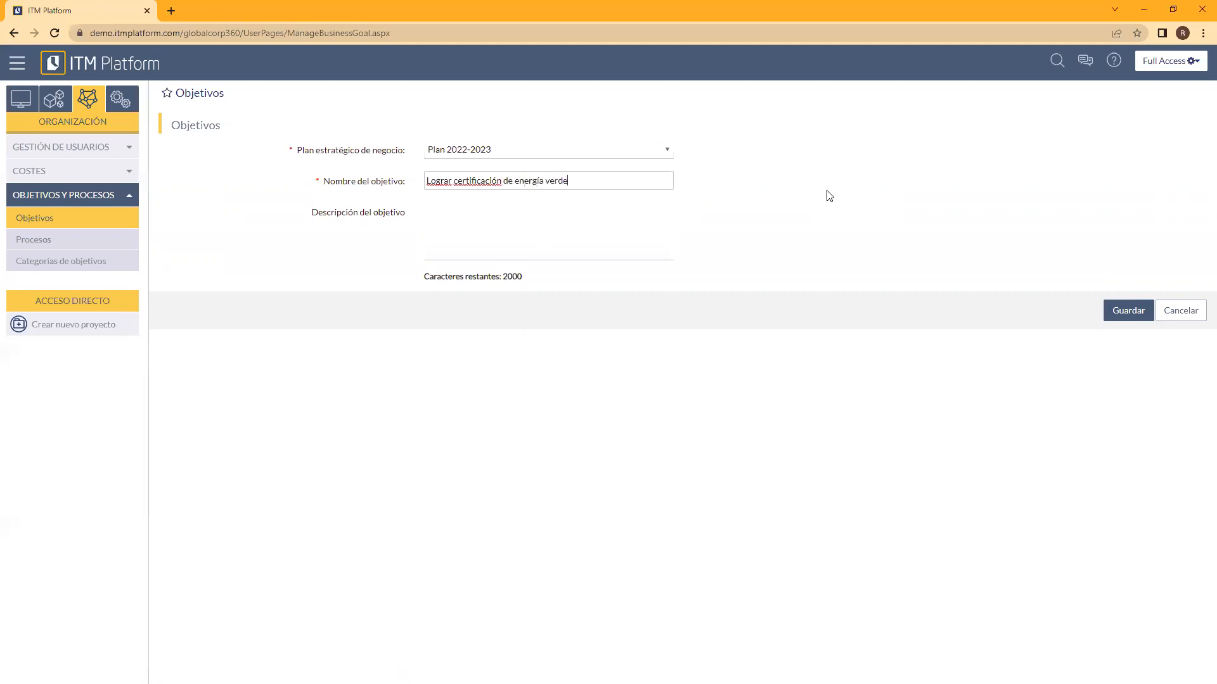
{"action": "left_click", "coordinate": [1126, 311]}
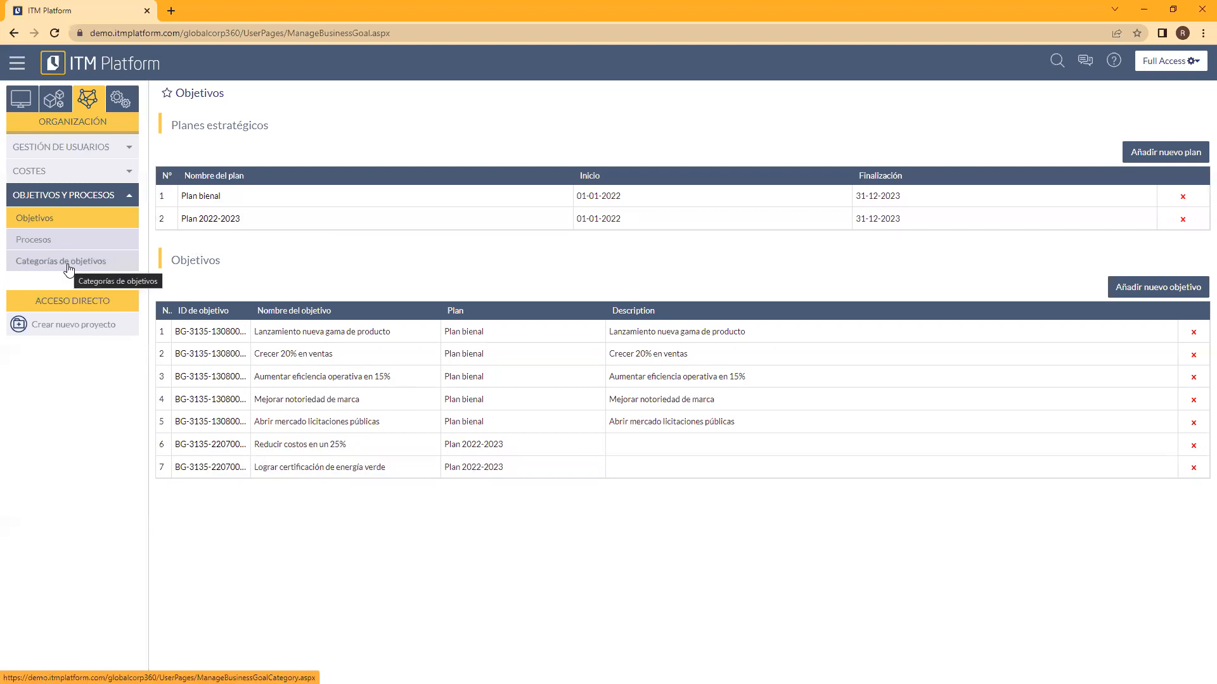
Review the Procesos page and the objective categories, including the details of Día a día del negocio, and return to Objetivos.
{"action": "left_click", "coordinate": [109, 241]}
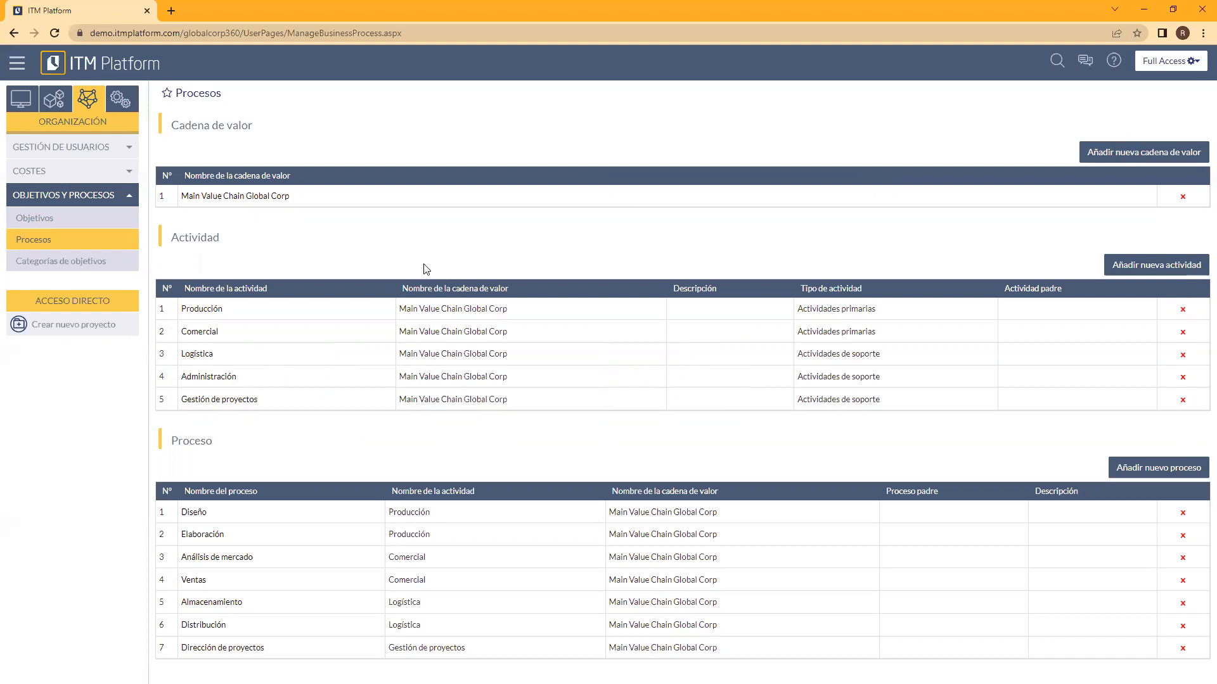
{"action": "left_click", "coordinate": [55, 264]}
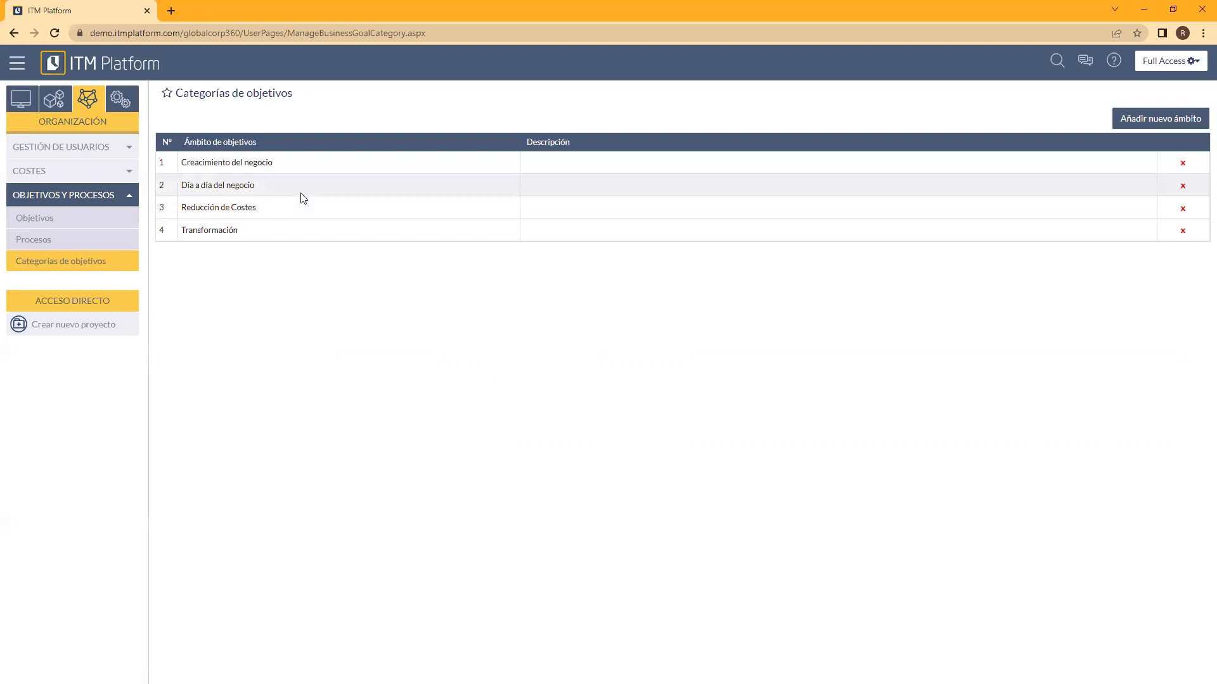
{"action": "left_click", "coordinate": [230, 188]}
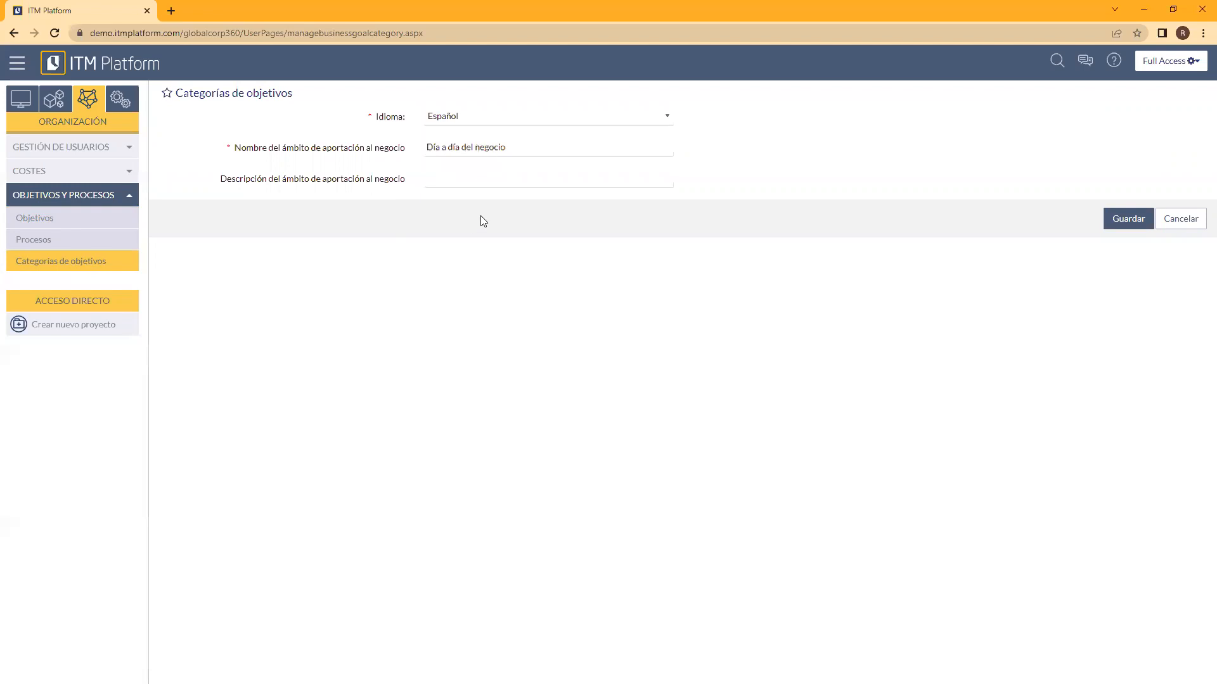
{"action": "left_click", "coordinate": [1171, 220]}
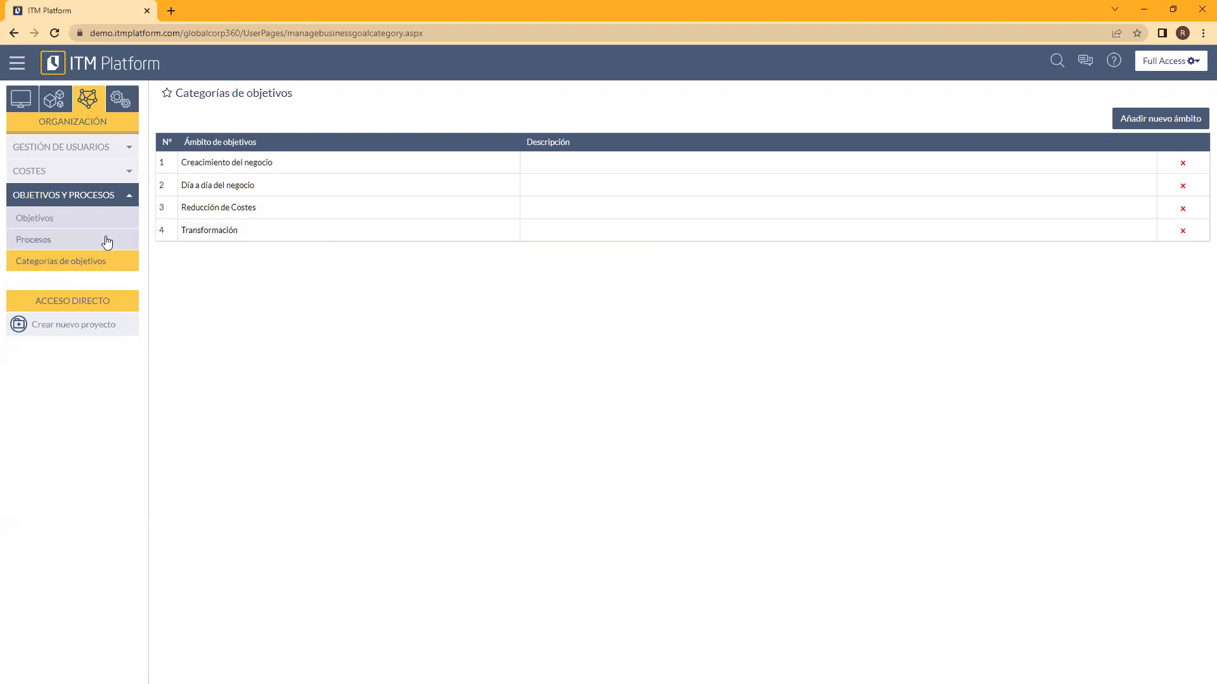
{"action": "left_click", "coordinate": [46, 222]}
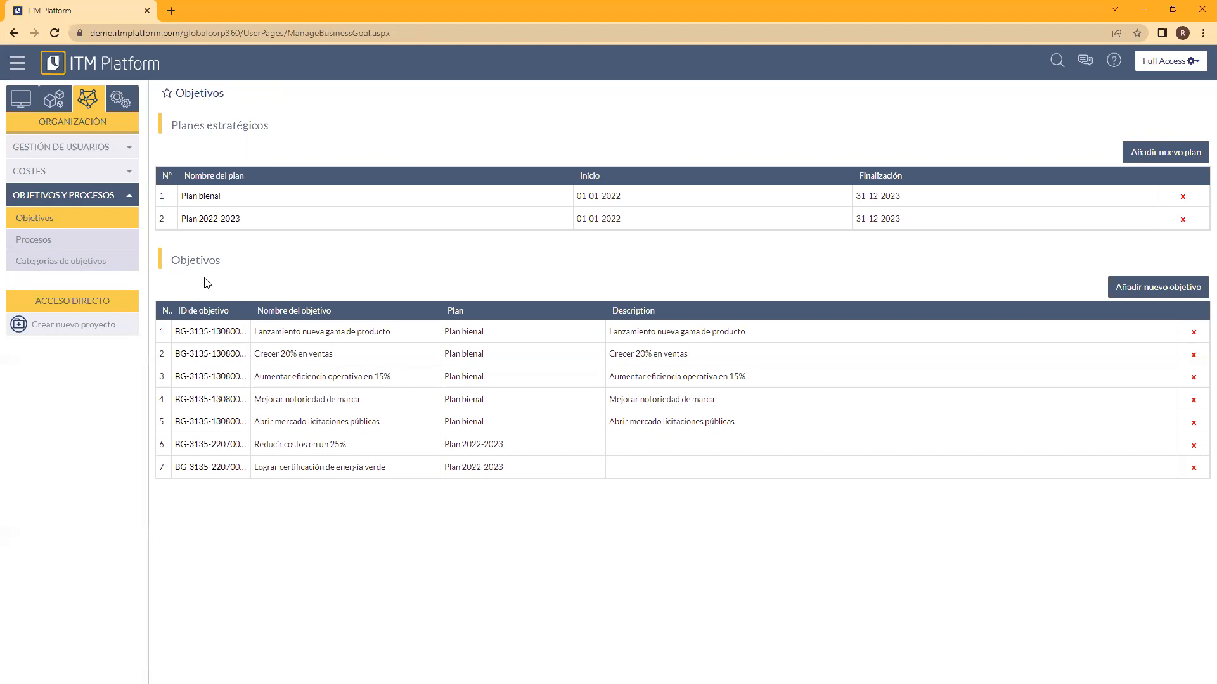
Open the Programas list, bring up a new program form, and examine the available responsible departments.
{"action": "left_click", "coordinate": [59, 105]}
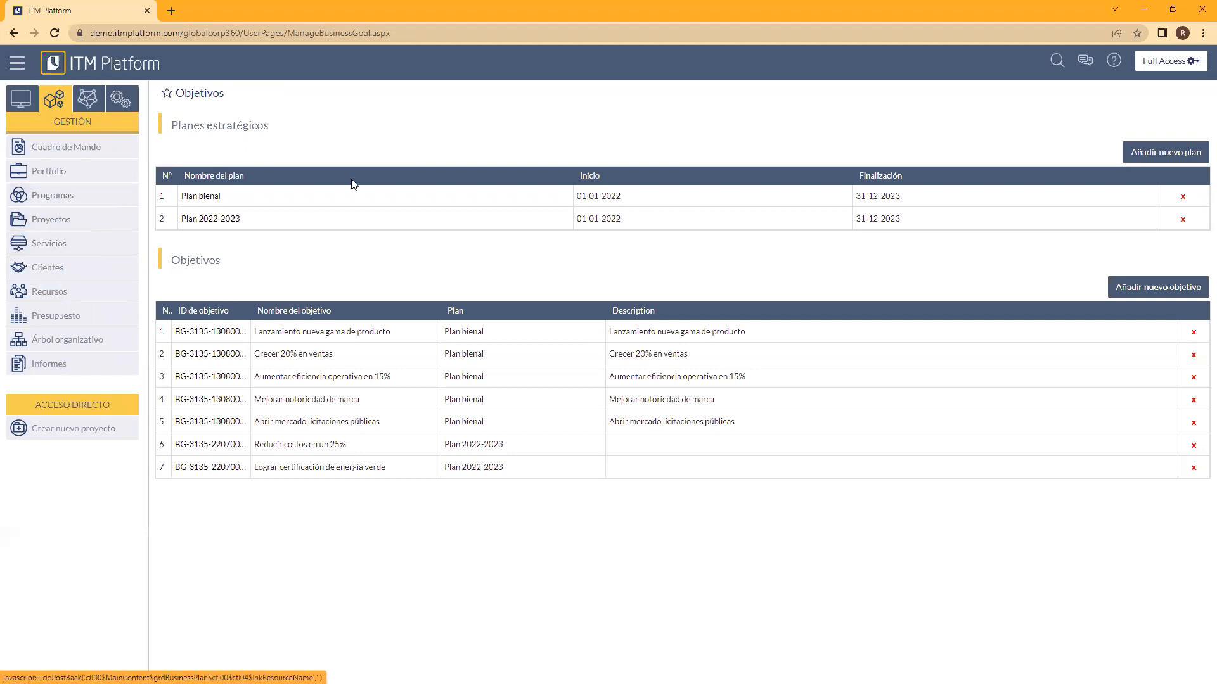
{"action": "left_click", "coordinate": [45, 203]}
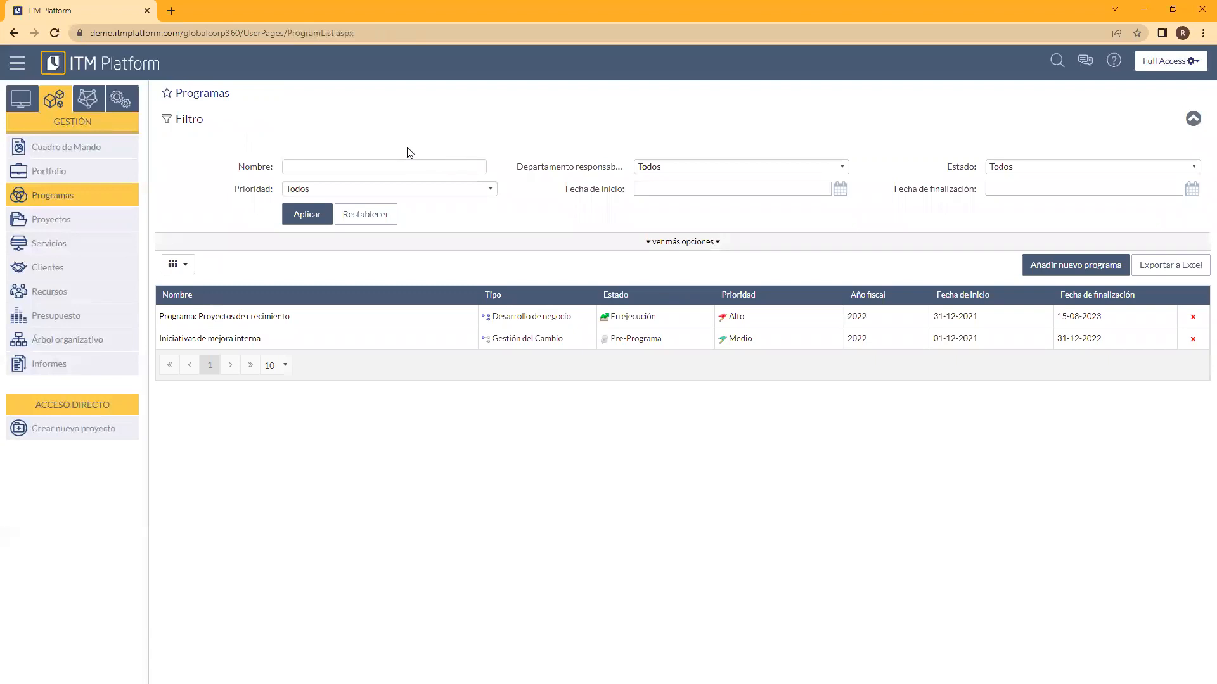
{"action": "left_click", "coordinate": [1037, 276]}
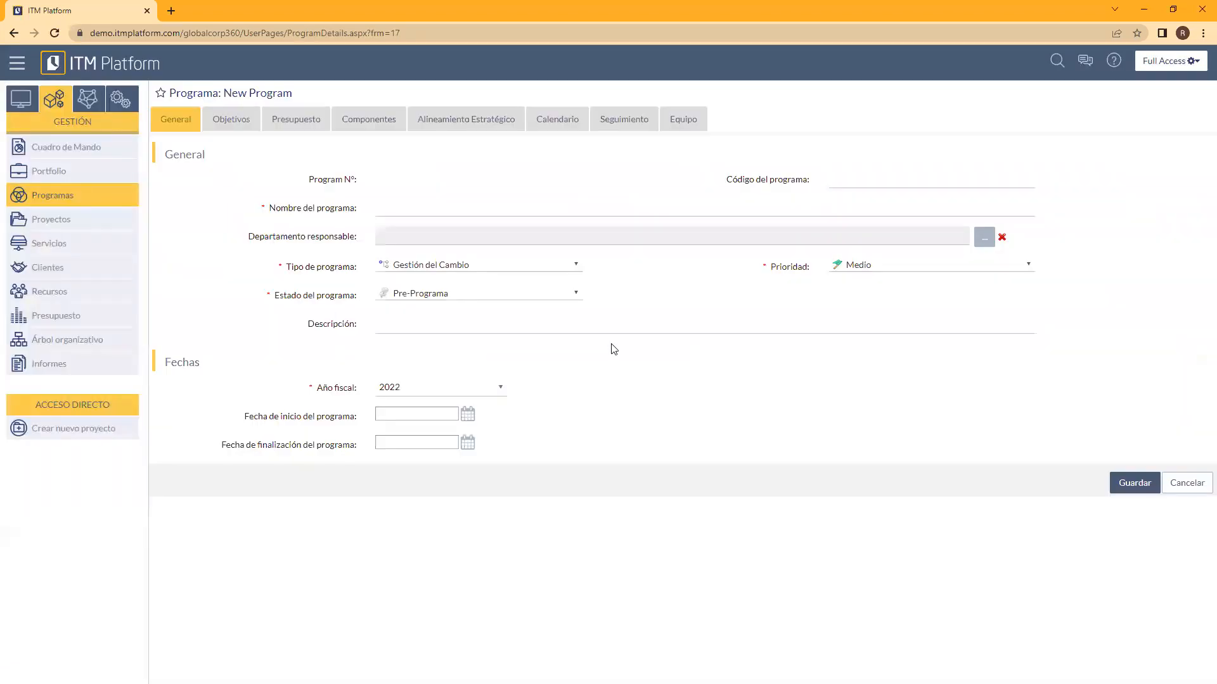
{"action": "left_click", "coordinate": [716, 323]}
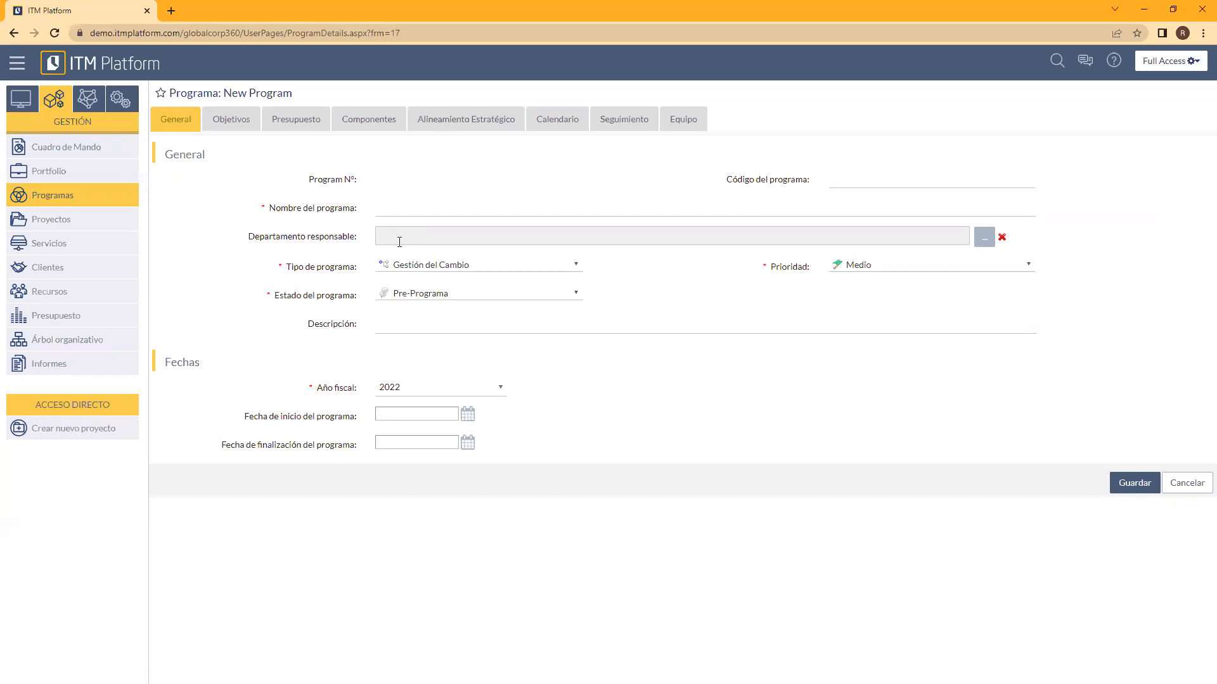
{"action": "left_click", "coordinate": [983, 238]}
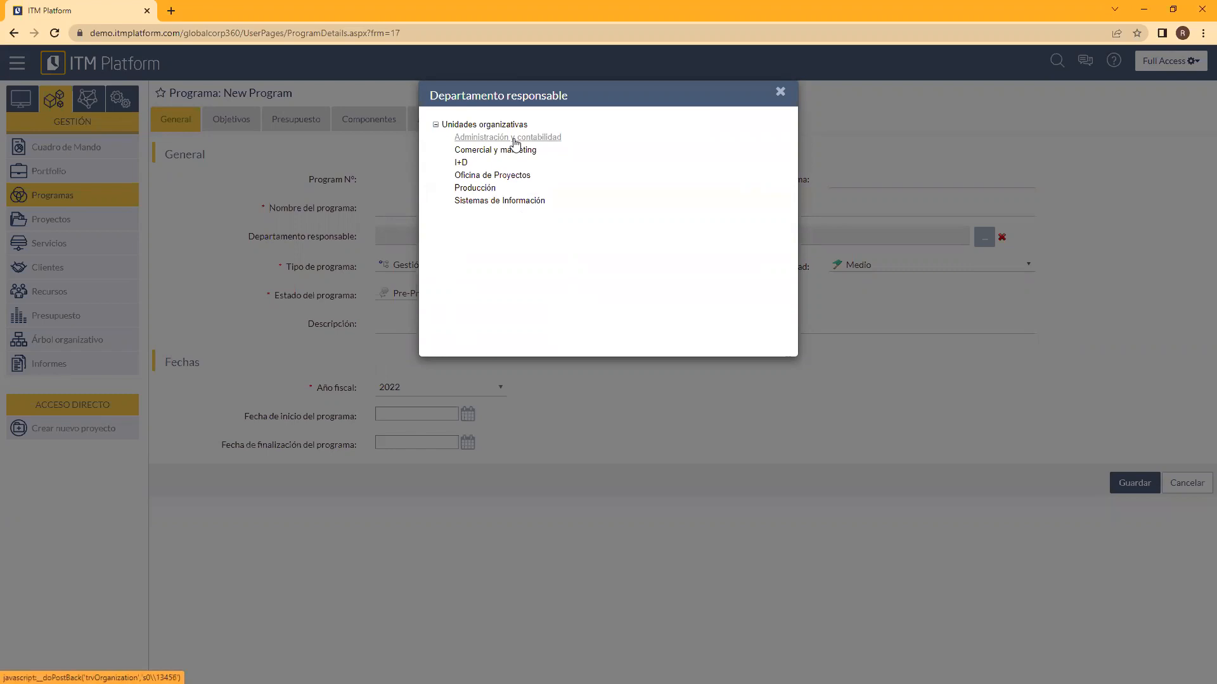
{"action": "left_click", "coordinate": [780, 92]}
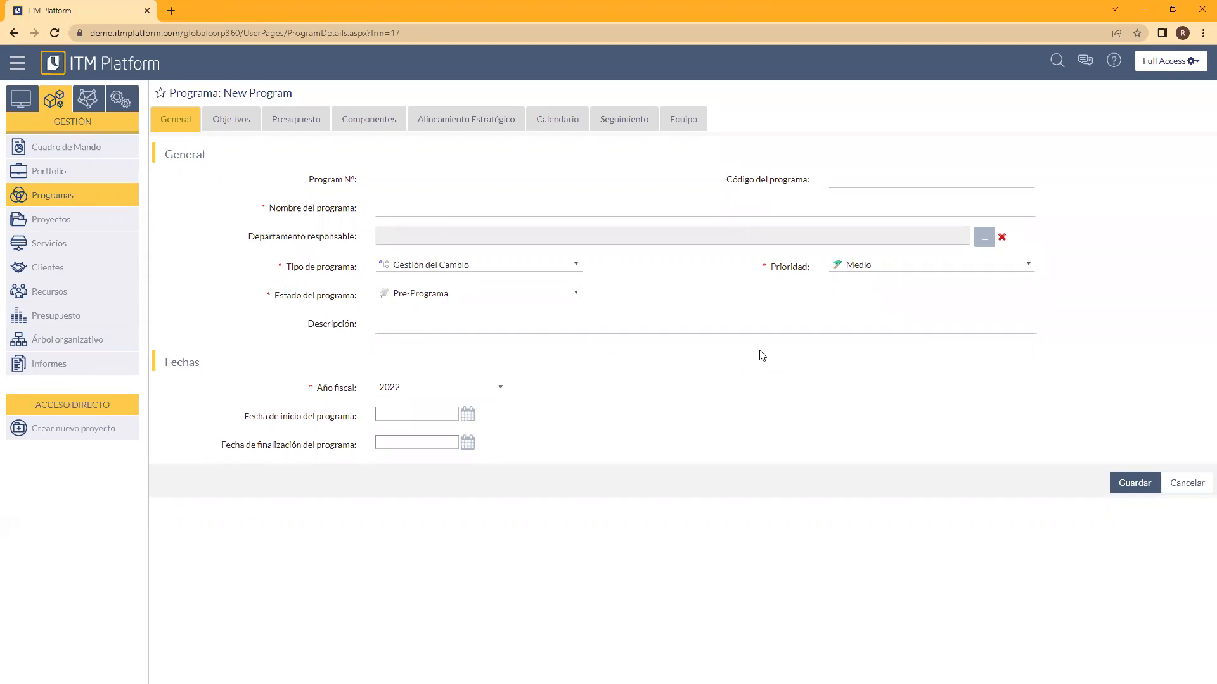
Examine the type, priority and state options for the new program, and cancel the form without saving.
{"action": "left_click", "coordinate": [575, 267]}
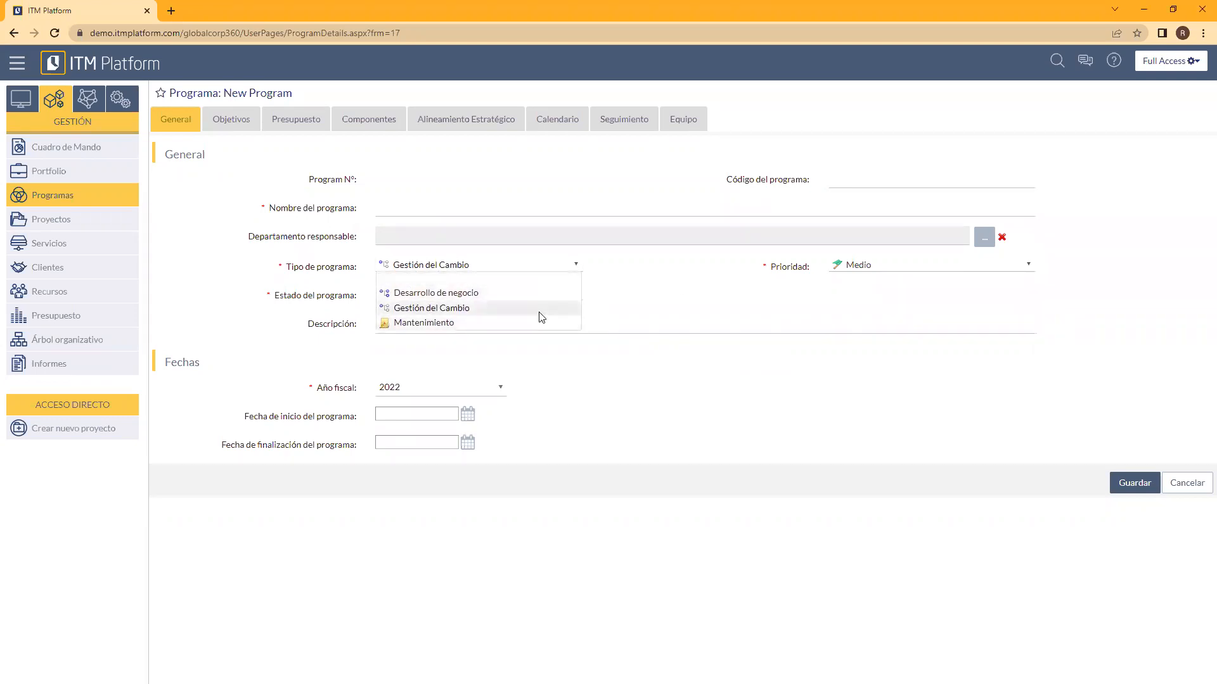
{"action": "left_click", "coordinate": [660, 279]}
{"action": "left_click", "coordinate": [865, 269]}
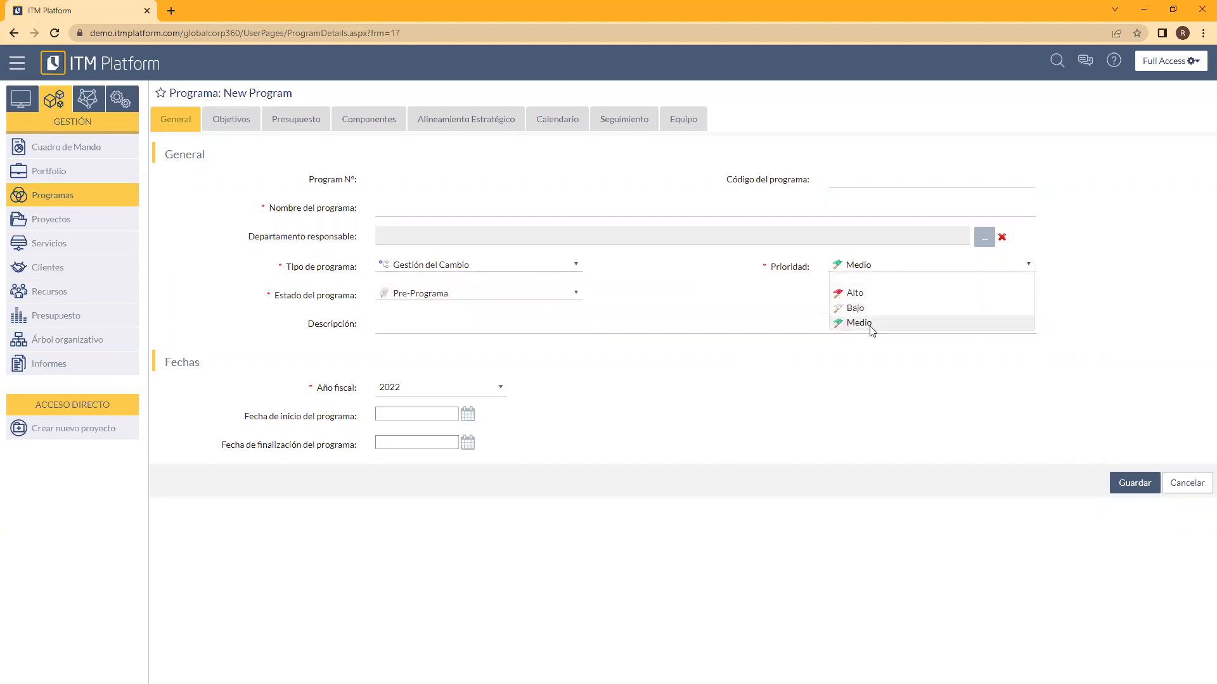
{"action": "left_click", "coordinate": [766, 309]}
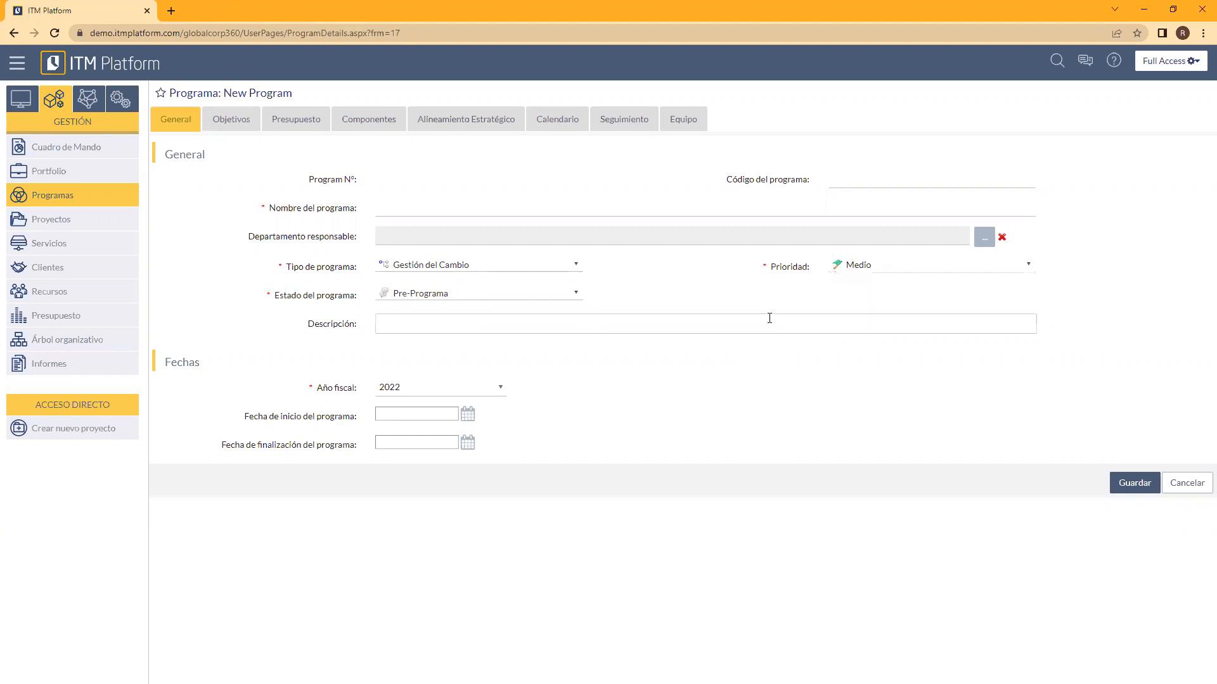
{"action": "left_click", "coordinate": [555, 297]}
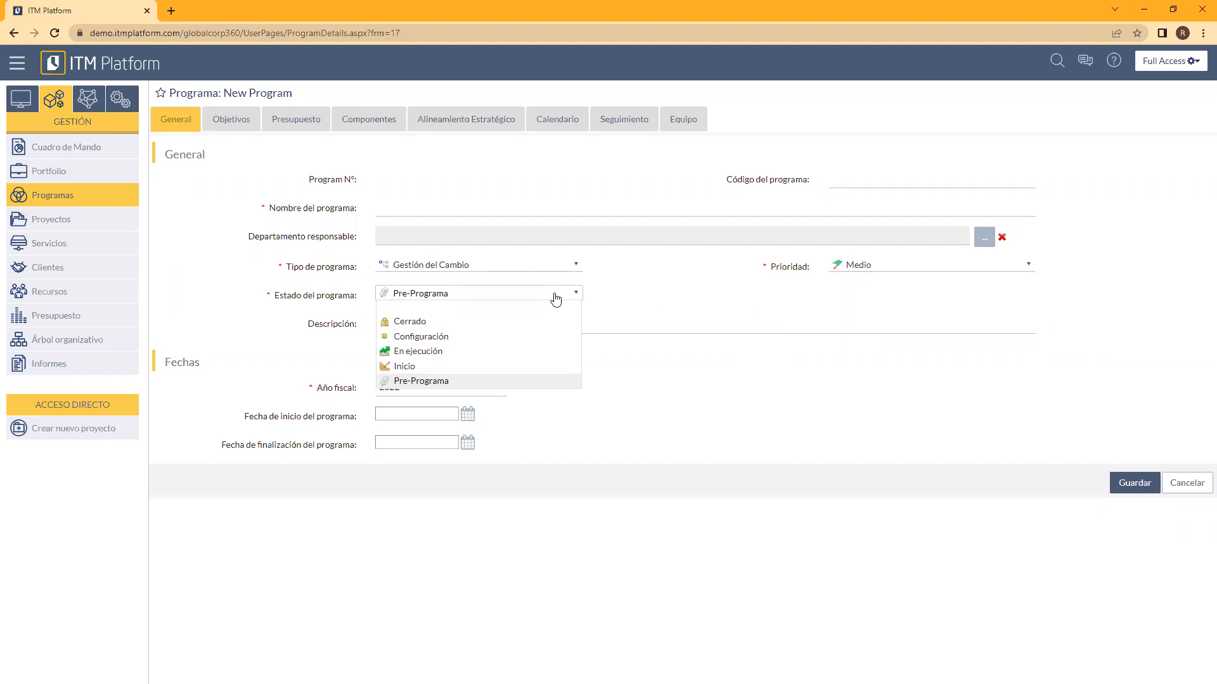
{"action": "left_click", "coordinate": [666, 299]}
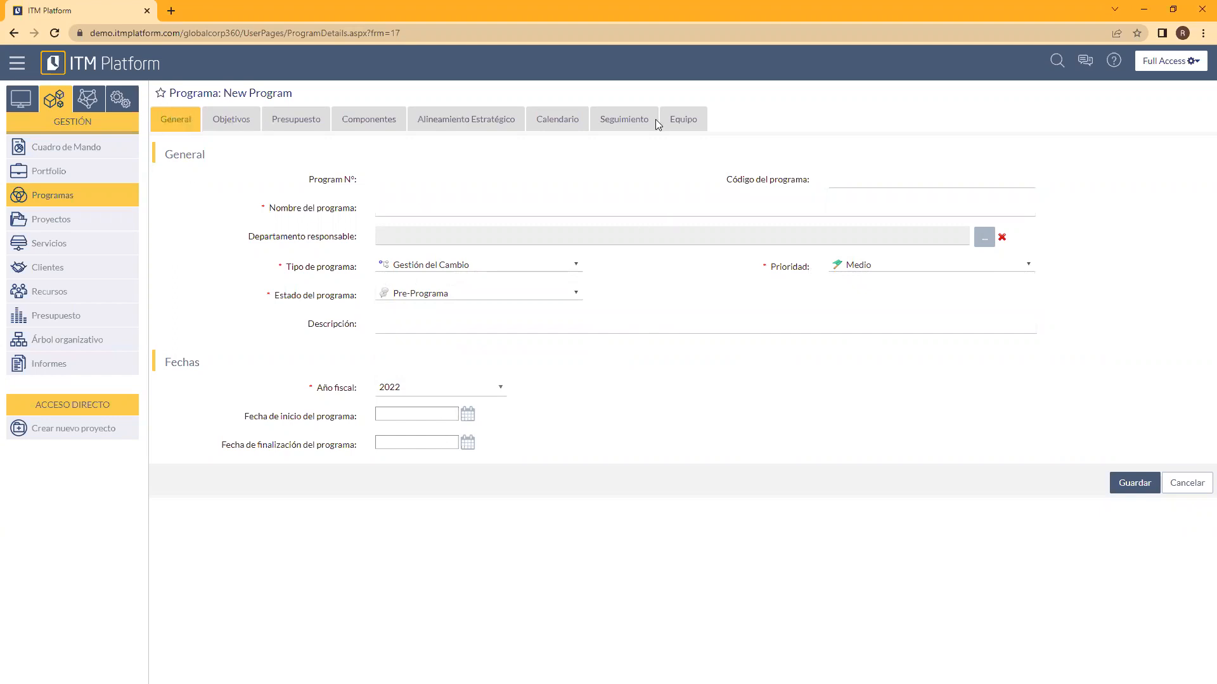
{"action": "left_click", "coordinate": [1176, 484]}
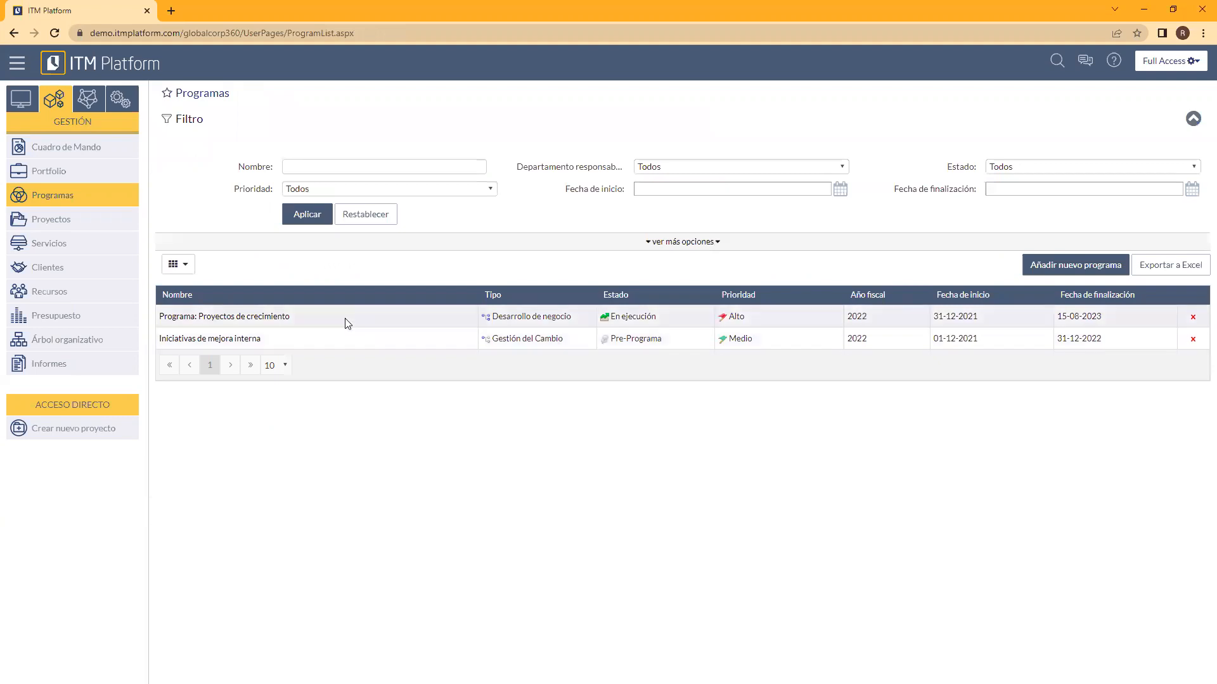
Open the program Proyectos de crecimiento and review its benefits text and aligned objectives.
{"action": "left_click", "coordinate": [261, 317]}
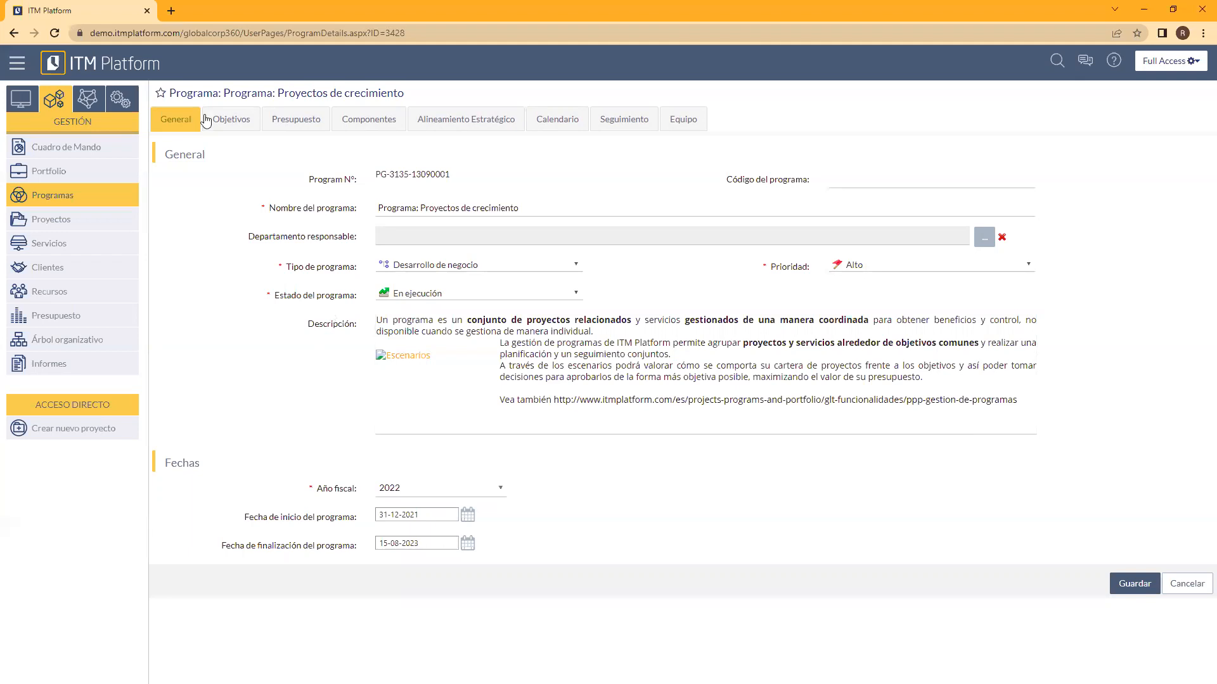
{"action": "left_click", "coordinate": [232, 122]}
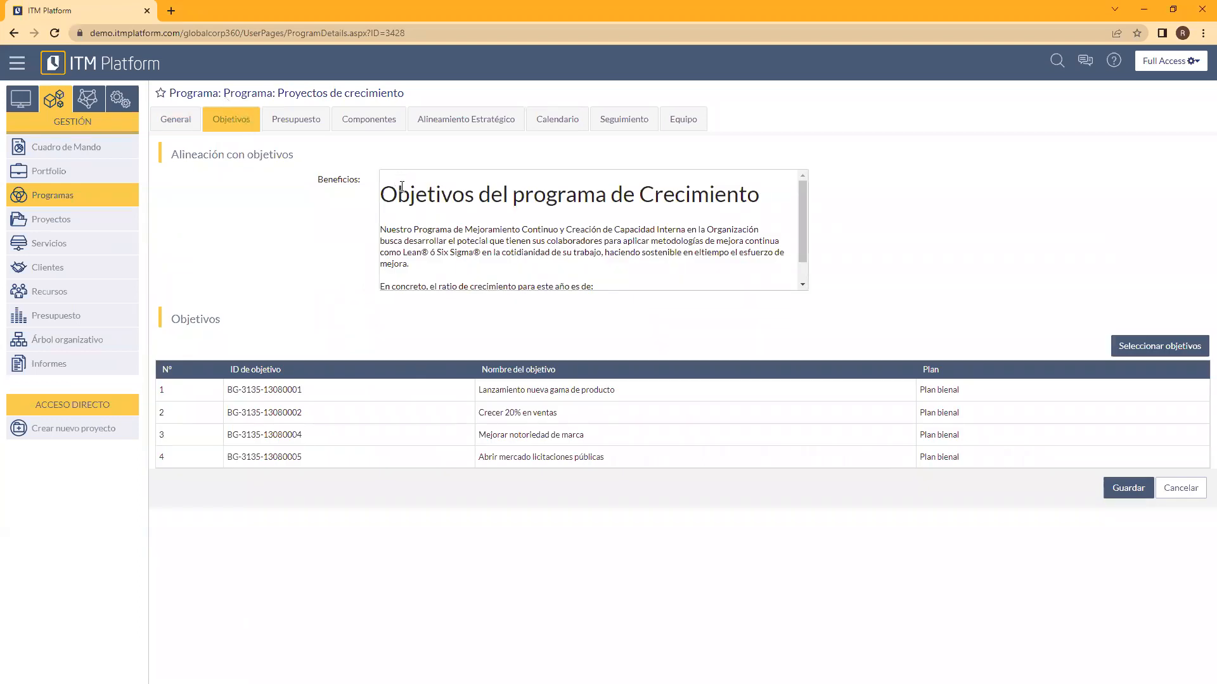
{"action": "mouse_move", "coordinate": [804, 194]}
{"action": "left_mouse_down"}
{"action": "mouse_move", "coordinate": [802, 236]}
{"action": "mouse_move", "coordinate": [801, 180]}
{"action": "left_mouse_up"}
{"action": "left_click", "coordinate": [289, 200]}
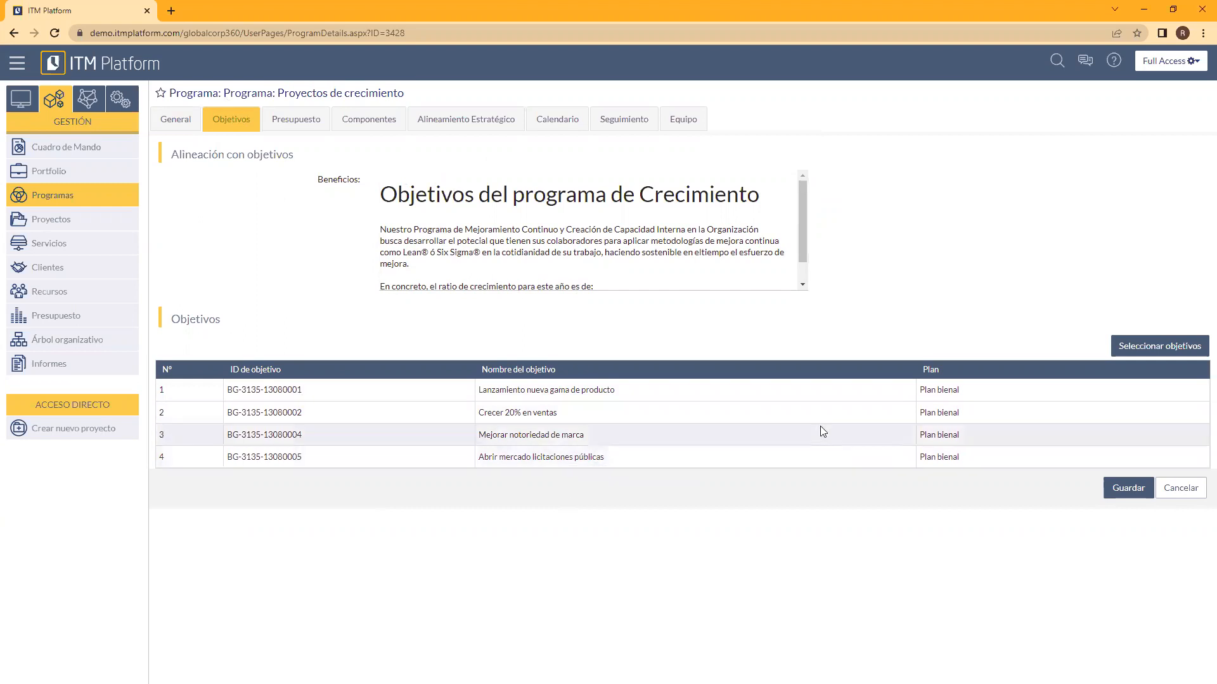
Examine the Plan 2022-2023 objectives selectable for the program, keep the existing selection, and leave the program without saving.
{"action": "left_click", "coordinate": [1123, 347]}
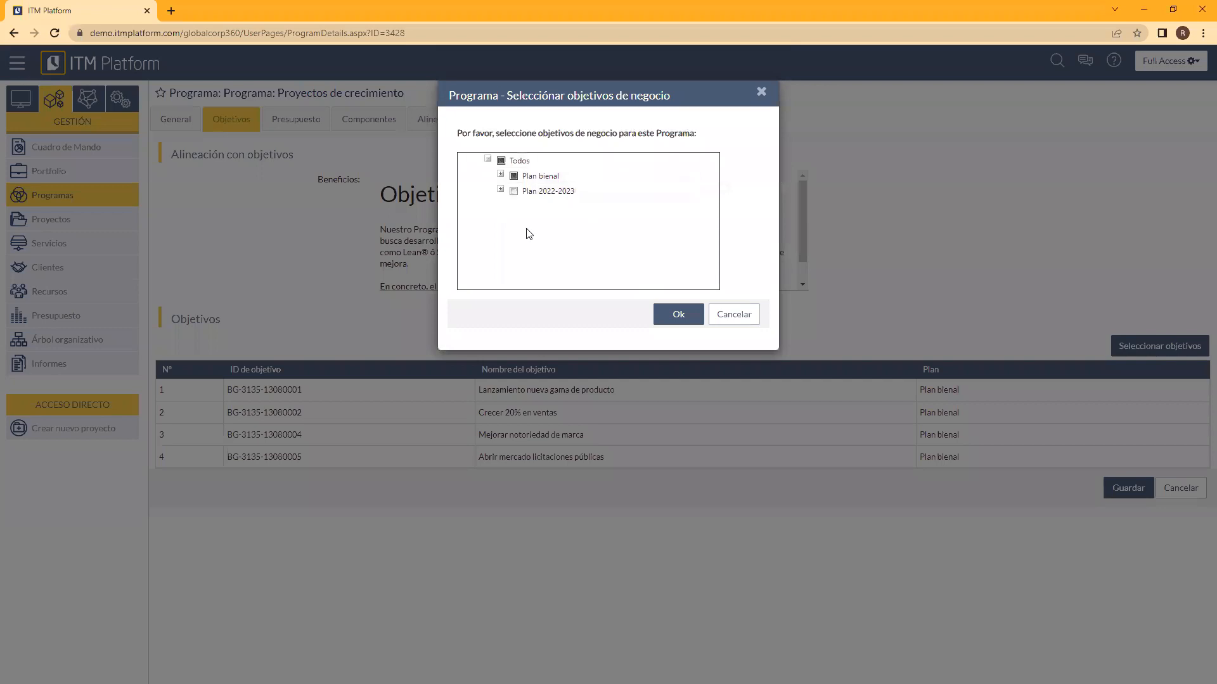
{"action": "left_click", "coordinate": [501, 189]}
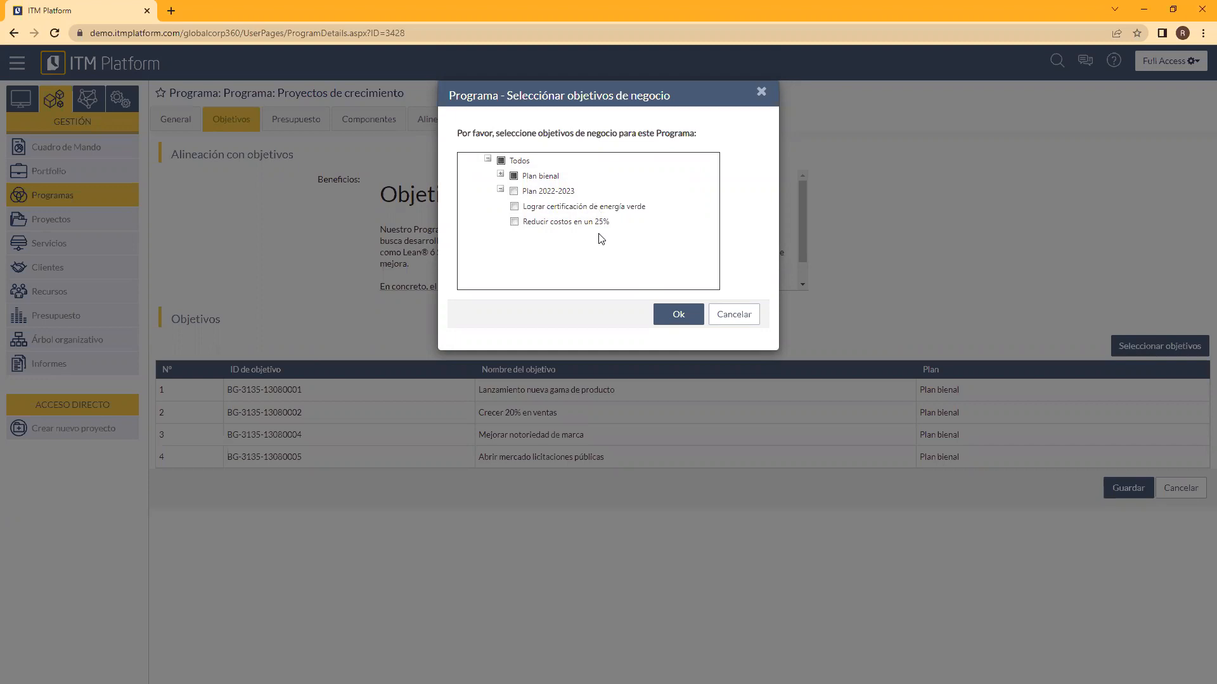
{"action": "left_click", "coordinate": [688, 315]}
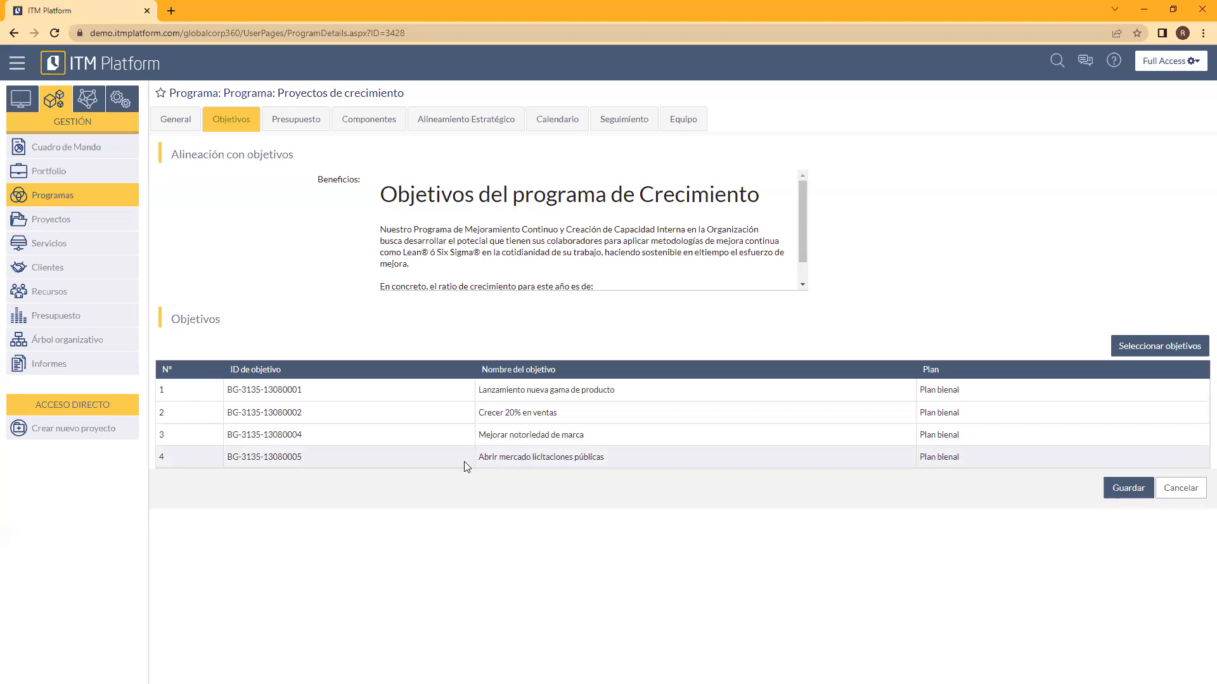
{"action": "left_click", "coordinate": [1178, 490]}
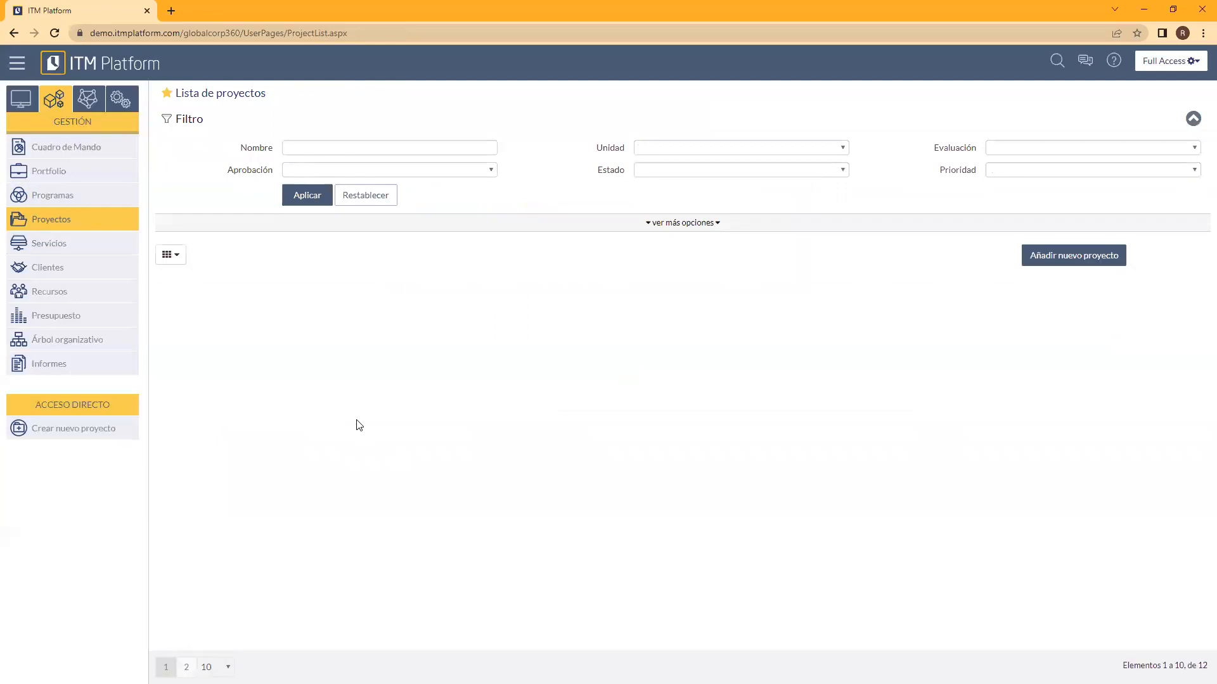
Open the project Nueva línea producto and examine its available objectives and objective scopes, keeping Creacimiento del negocio as the scope.
{"action": "left_click", "coordinate": [299, 309]}
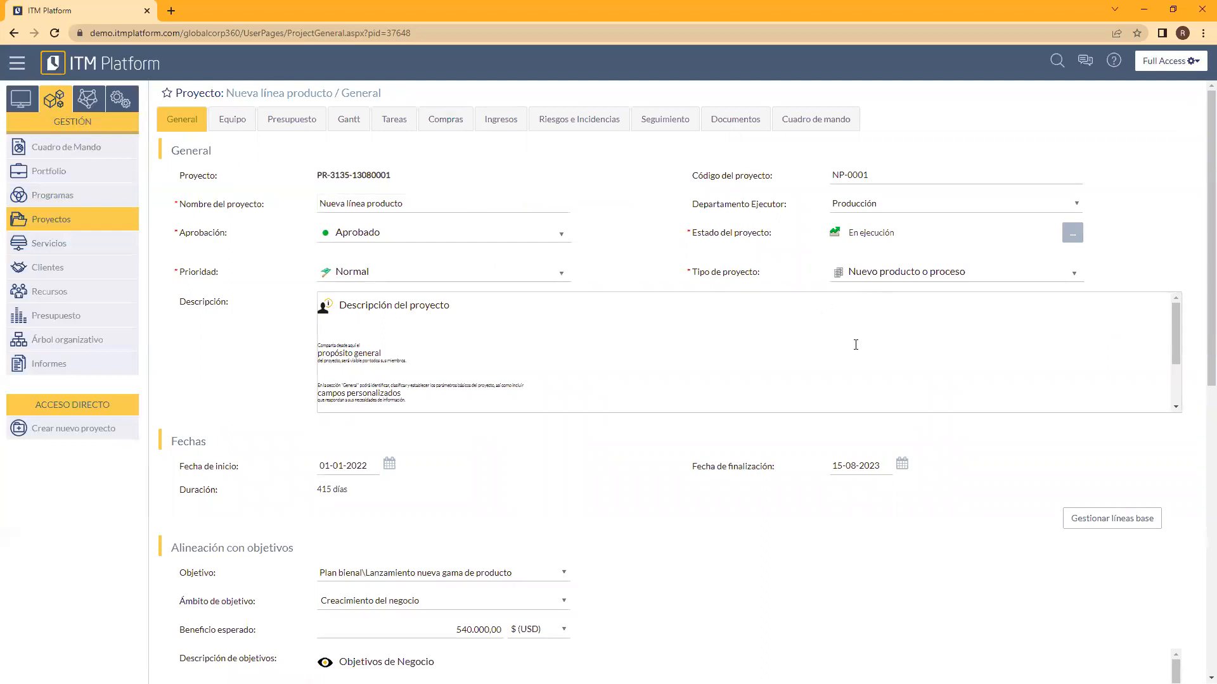
{"action": "scroll", "coordinate": [1199, 319], "scroll_direction": "down", "scroll_amount": 4}
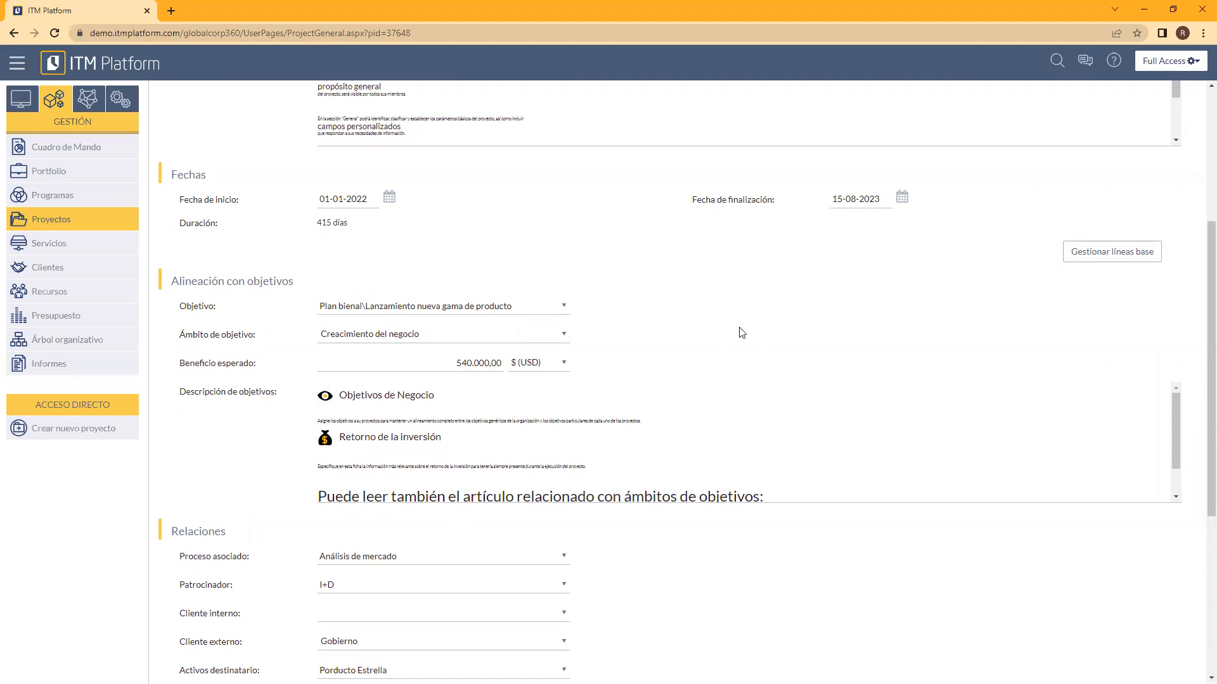
{"action": "left_click", "coordinate": [543, 307]}
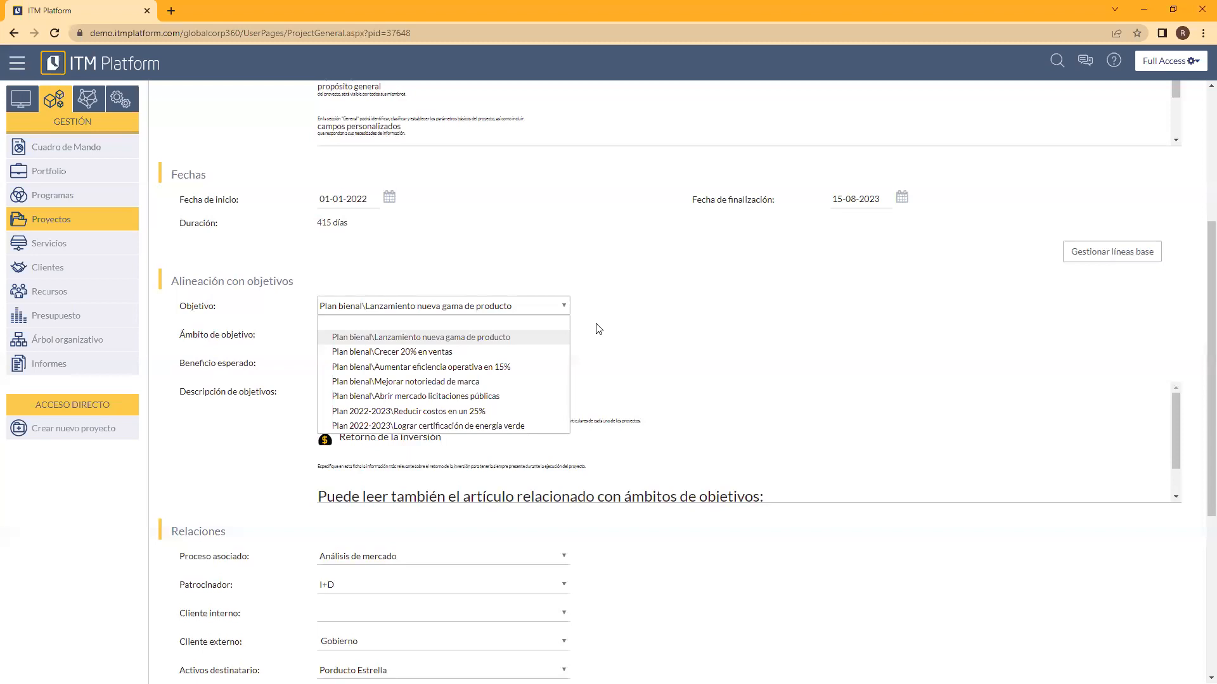
{"action": "left_click", "coordinate": [625, 351]}
{"action": "left_click", "coordinate": [393, 336]}
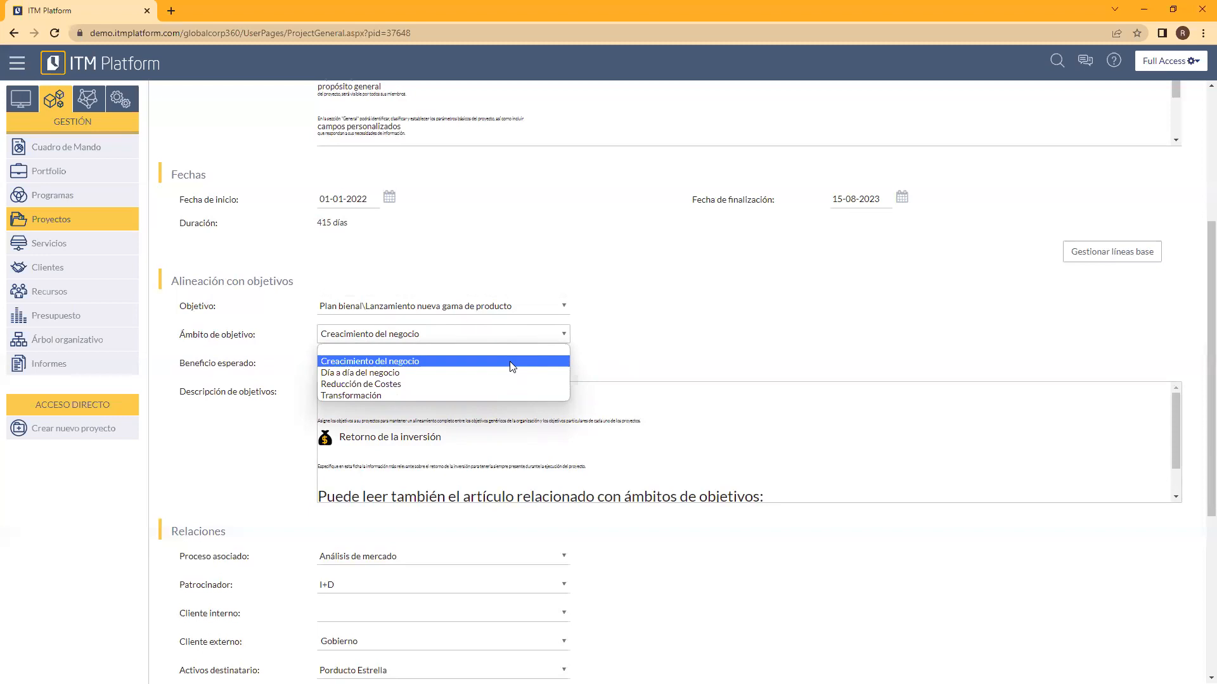
{"action": "left_click", "coordinate": [512, 361]}
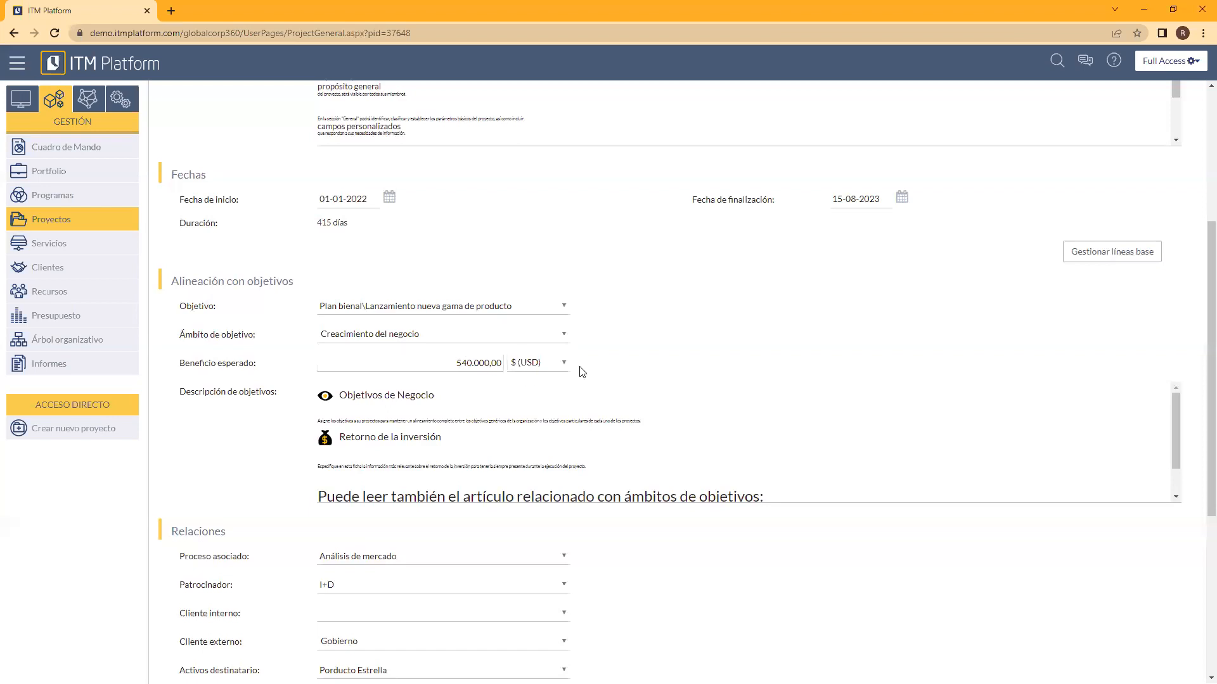
Open the budget of the project Nueva línea producto and expand its total cost breakdown.
{"action": "scroll", "coordinate": [432, 419], "scroll_direction": "down", "scroll_amount": 2}
{"action": "scroll", "coordinate": [446, 449], "scroll_direction": "up", "scroll_amount": 2}
{"action": "scroll", "coordinate": [649, 348], "scroll_direction": "up", "scroll_amount": 1}
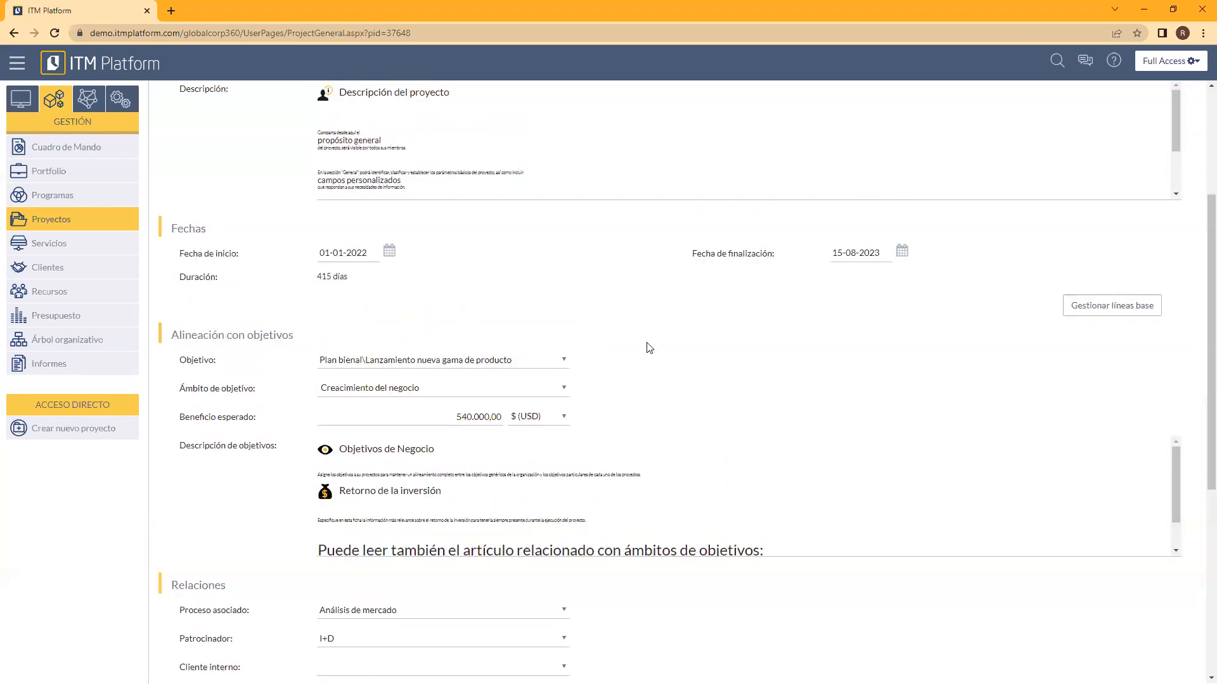
{"action": "scroll", "coordinate": [649, 348], "scroll_direction": "up", "scroll_amount": 4}
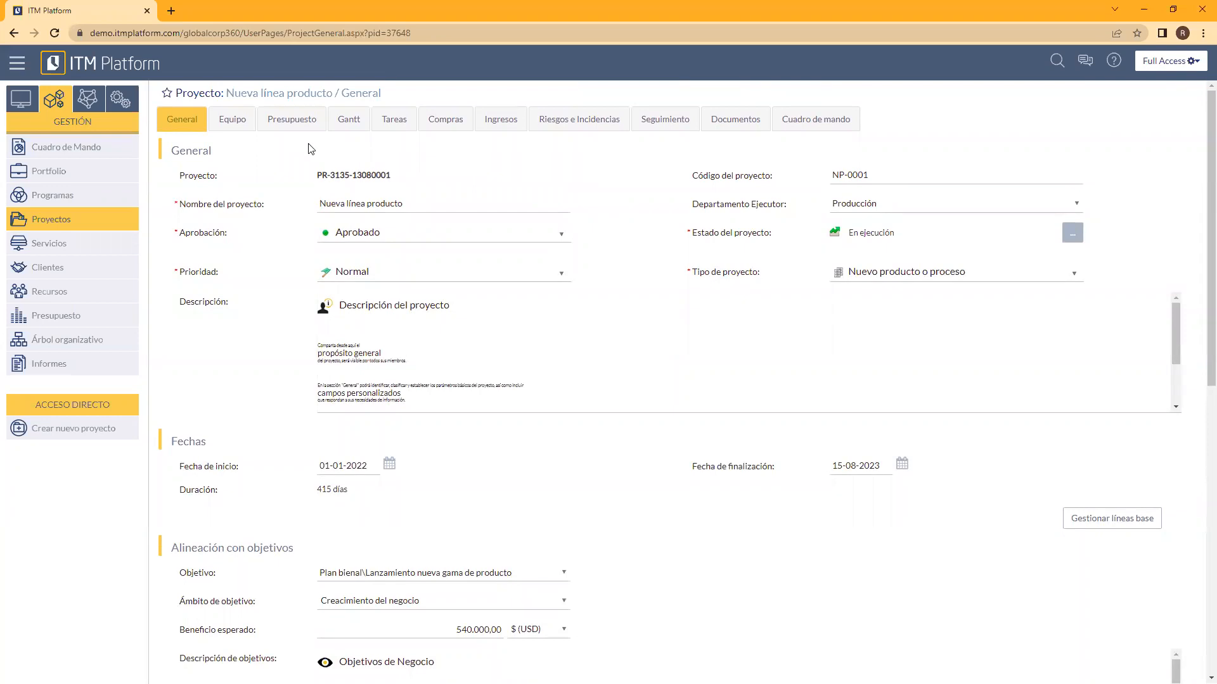
{"action": "left_click", "coordinate": [300, 127]}
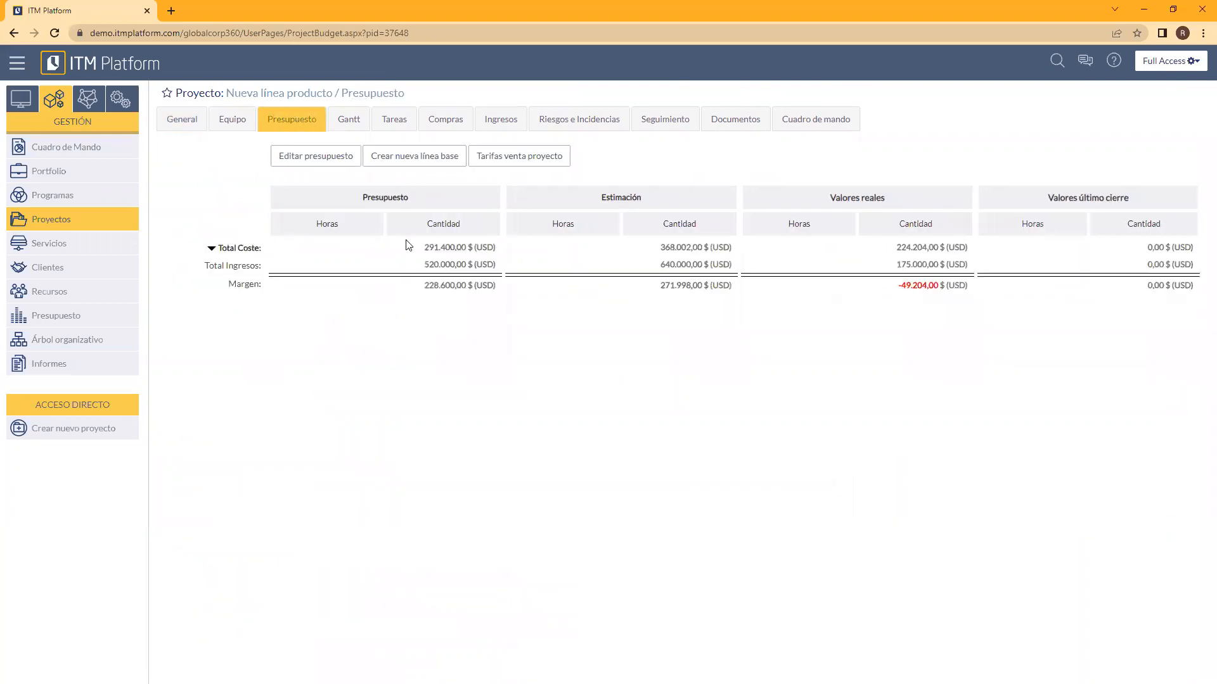
{"action": "left_click", "coordinate": [213, 249]}
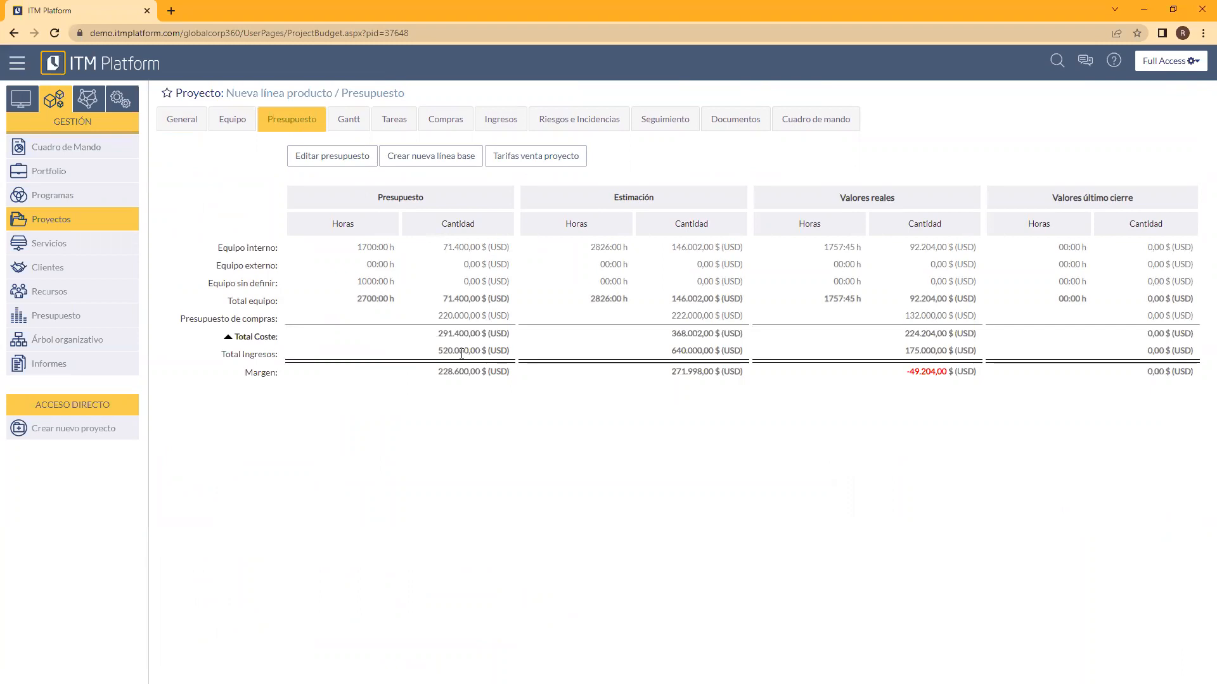
Reopen the program Proyectos de crecimiento and review its general data and aligned objectives.
{"action": "left_click", "coordinate": [74, 202]}
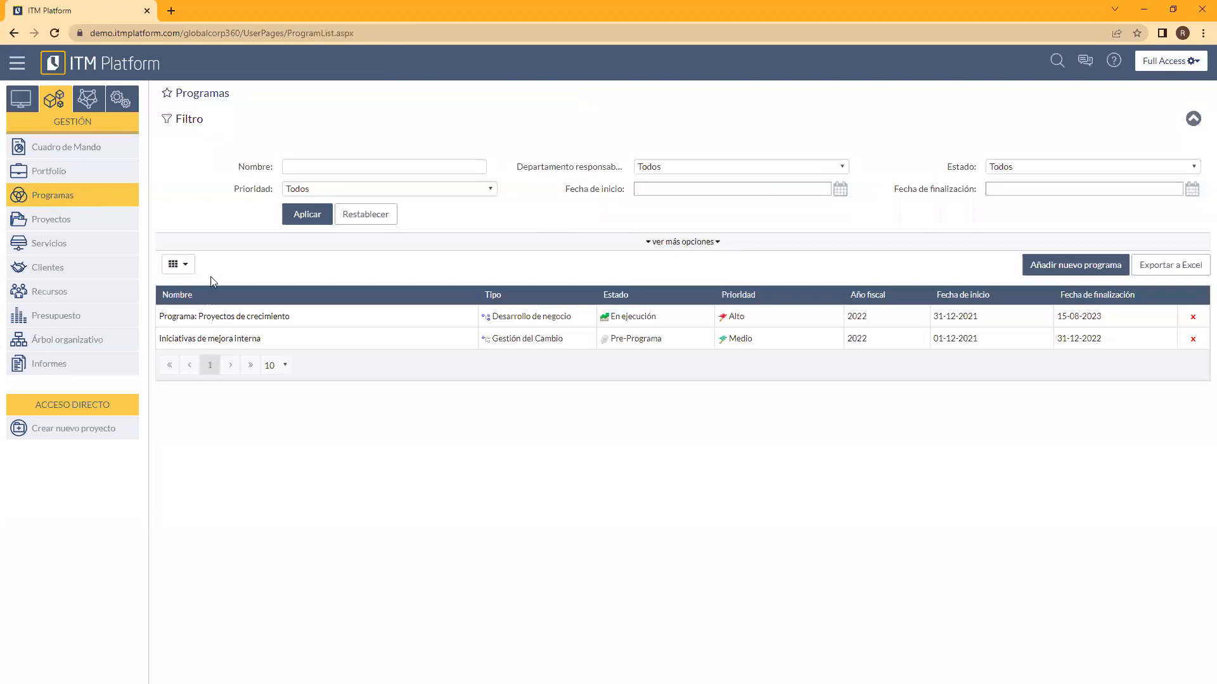
{"action": "left_click", "coordinate": [231, 317]}
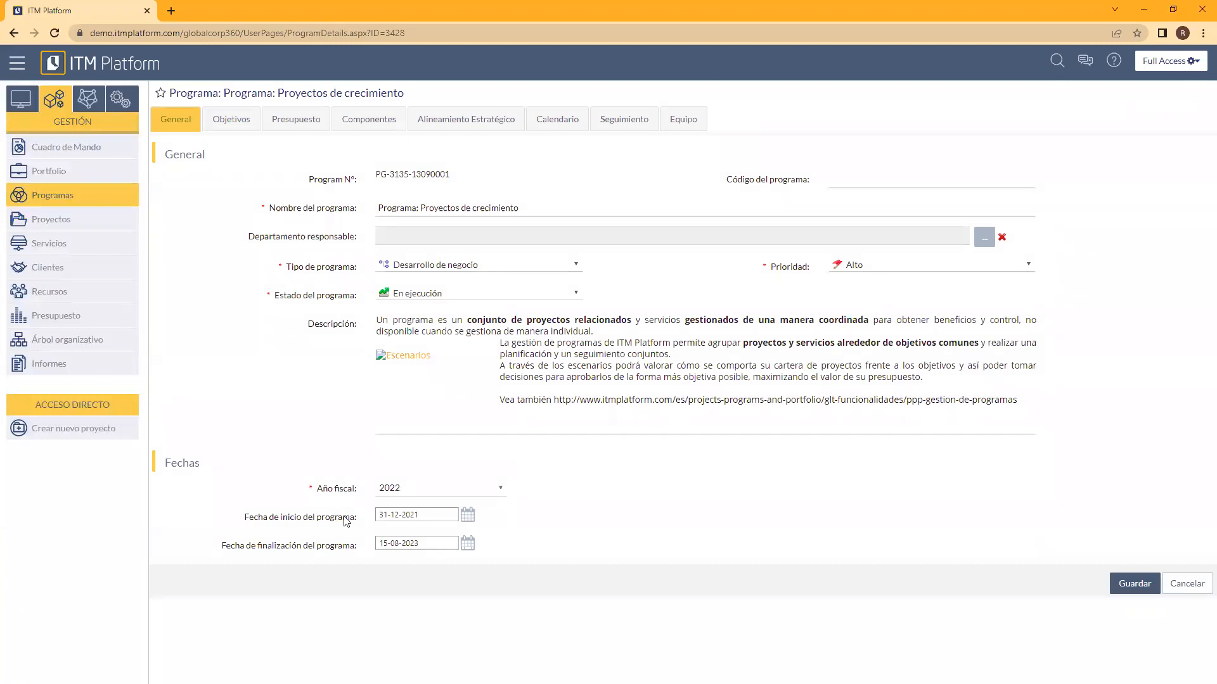
{"action": "left_click", "coordinate": [233, 133]}
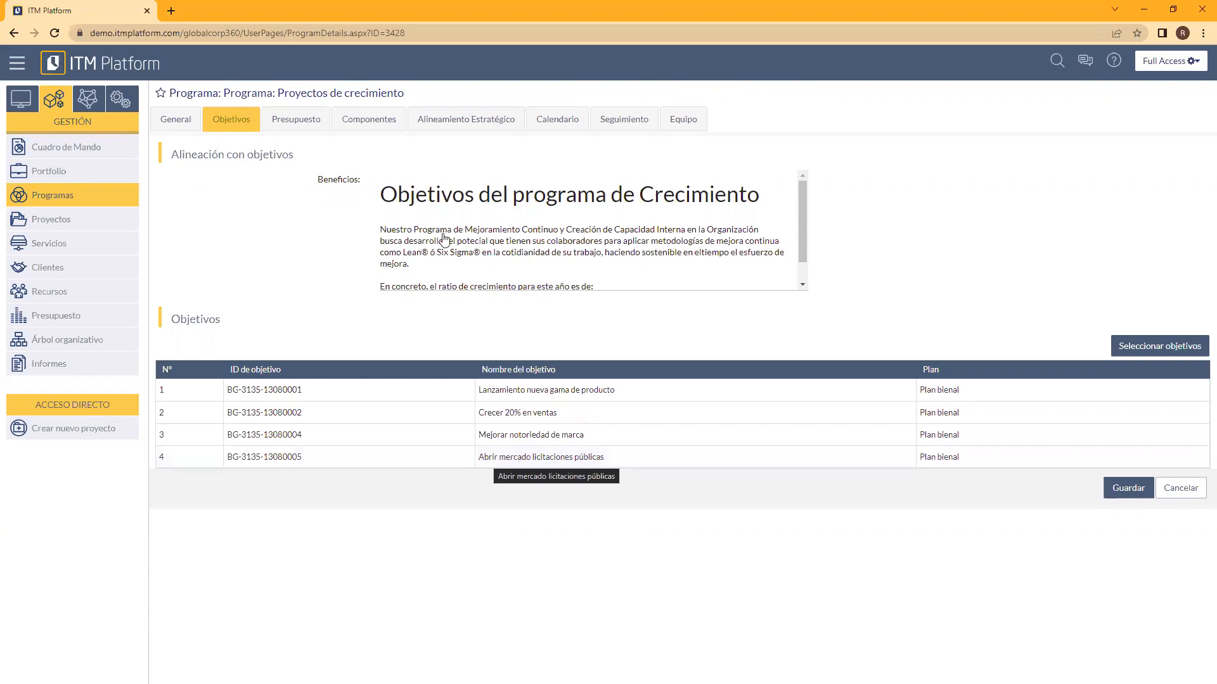
Review the program's budget, comparing the program budget with the components' budget and the breakdown per component.
{"action": "left_click", "coordinate": [315, 124]}
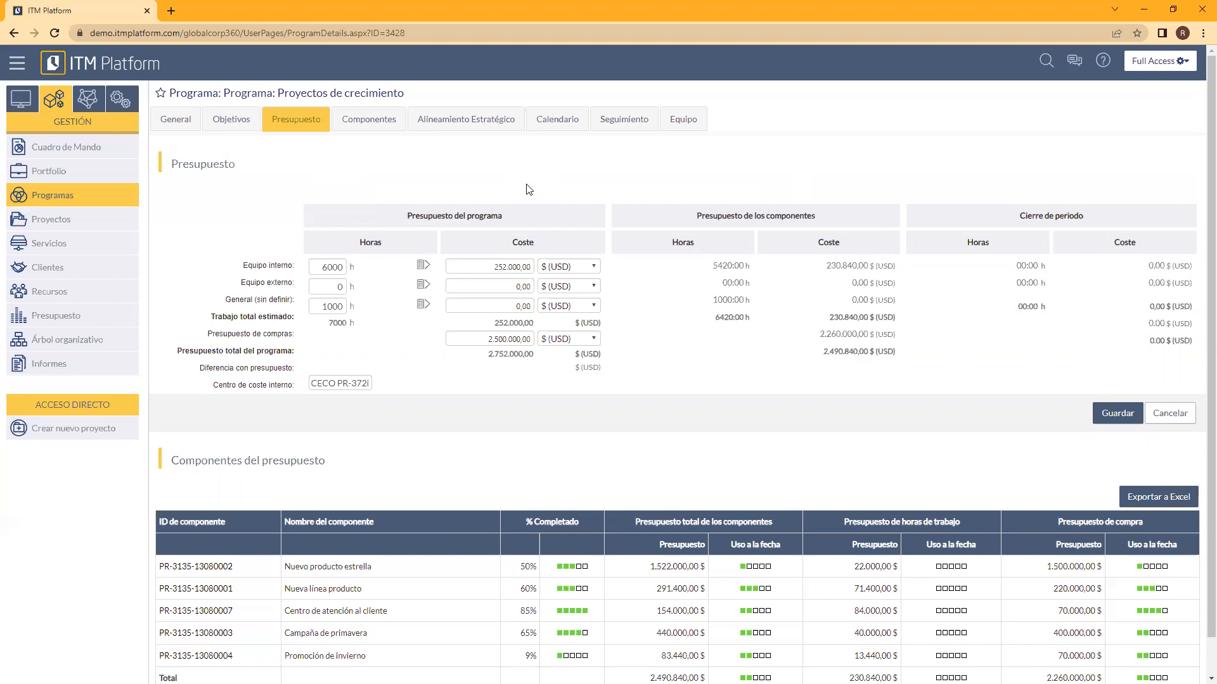
{"action": "left_click_drag", "start_coordinate": [406, 217], "coordinate": [508, 224]}
{"action": "left_click", "coordinate": [530, 260]}
{"action": "left_click_drag", "start_coordinate": [407, 217], "coordinate": [501, 219]}
{"action": "left_click_drag", "start_coordinate": [697, 216], "coordinate": [813, 217]}
{"action": "left_click", "coordinate": [747, 294]}
{"action": "scroll", "coordinate": [1200, 469], "scroll_direction": "down", "scroll_amount": 1}
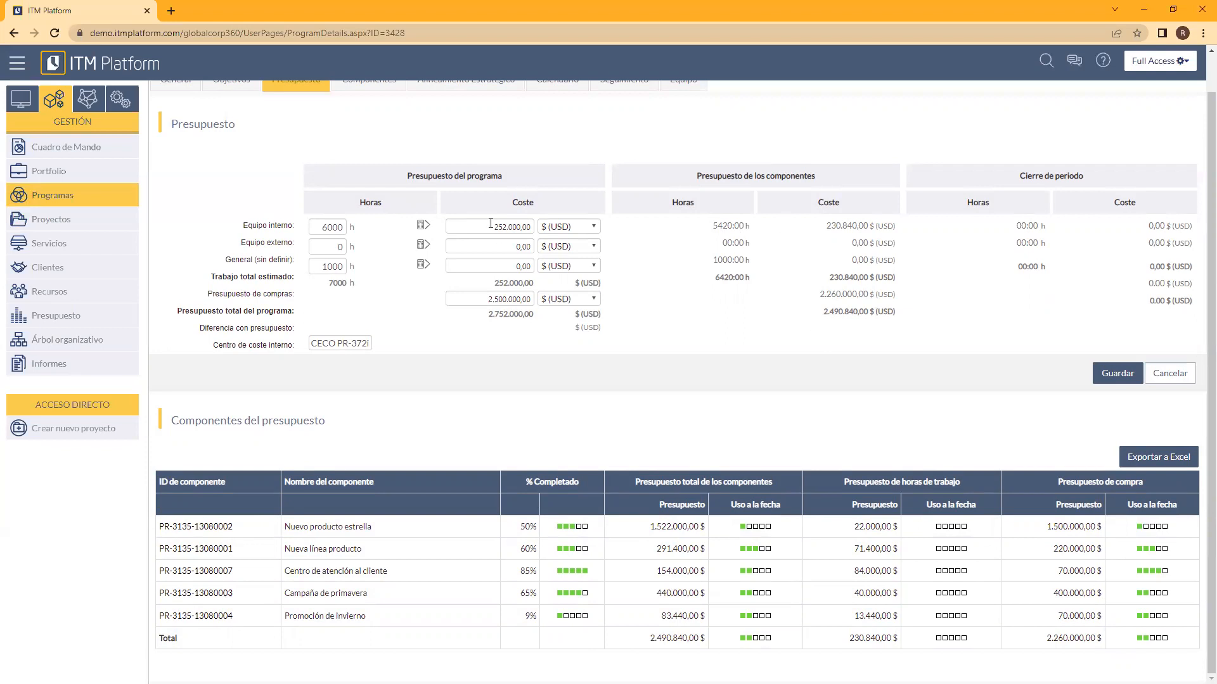
{"action": "double_click", "coordinate": [736, 226]}
{"action": "left_click", "coordinate": [749, 239]}
{"action": "scroll", "coordinate": [455, 383], "scroll_direction": "up", "scroll_amount": 1}
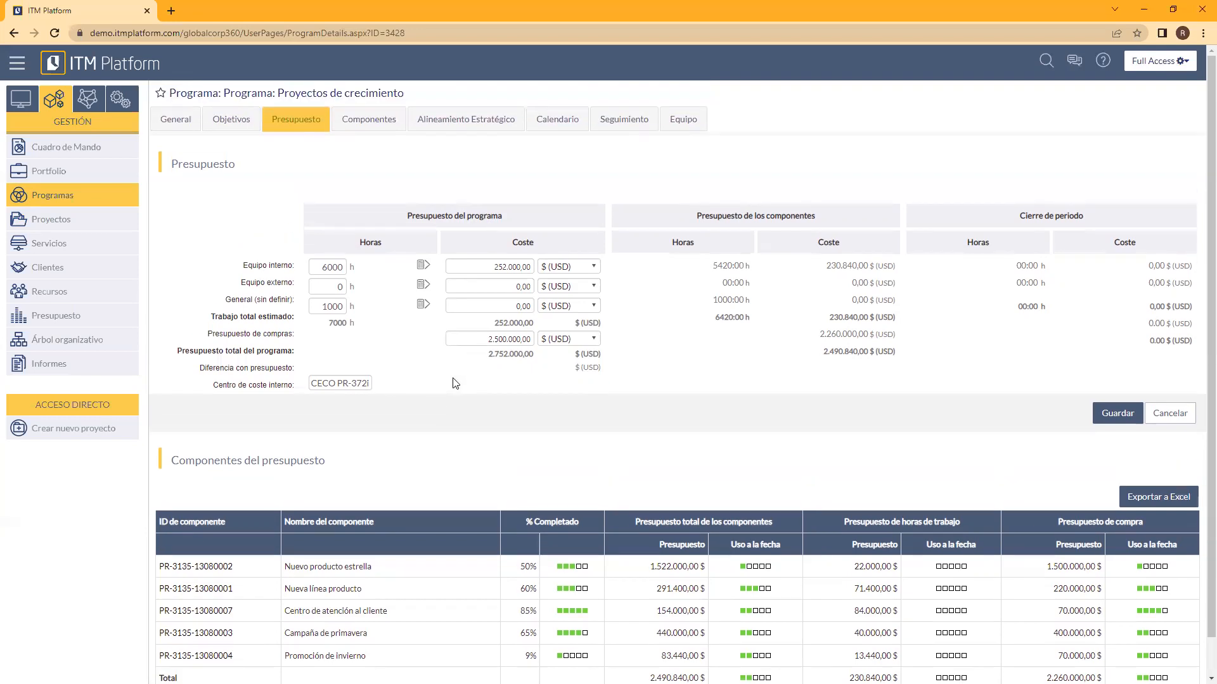
Examine the program's components and the selectable projects and services, including those in other programs, and cancel the selection.
{"action": "left_click", "coordinate": [373, 121]}
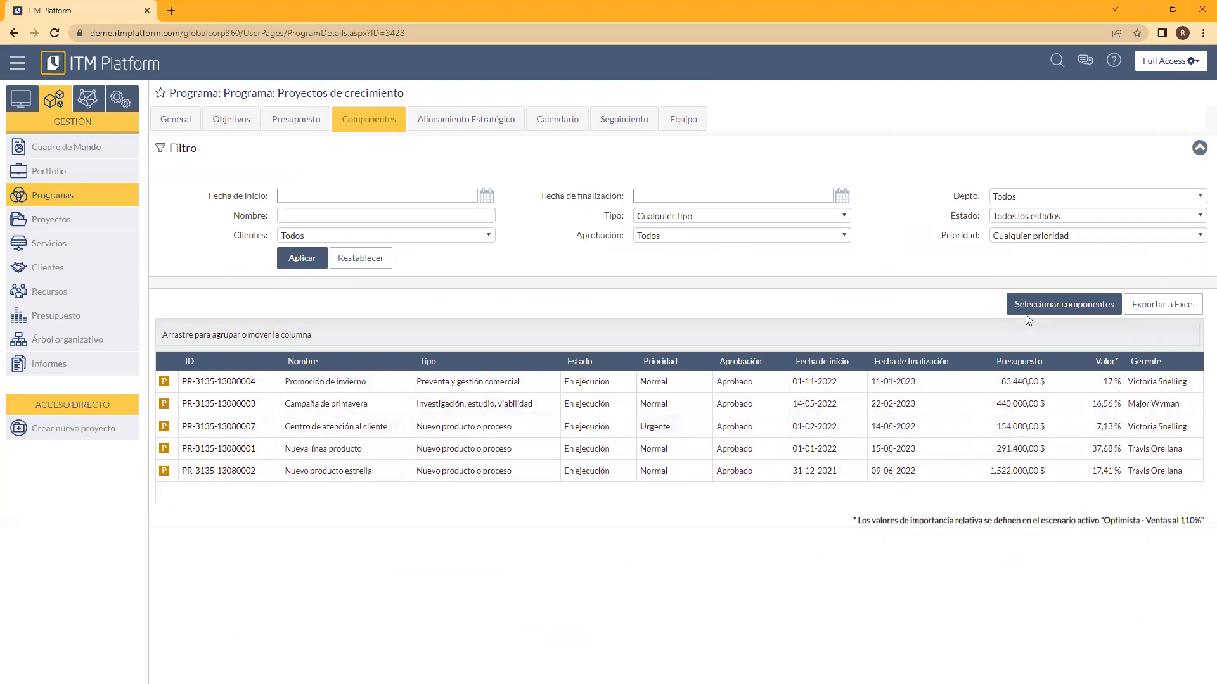
{"action": "left_click", "coordinate": [1040, 306]}
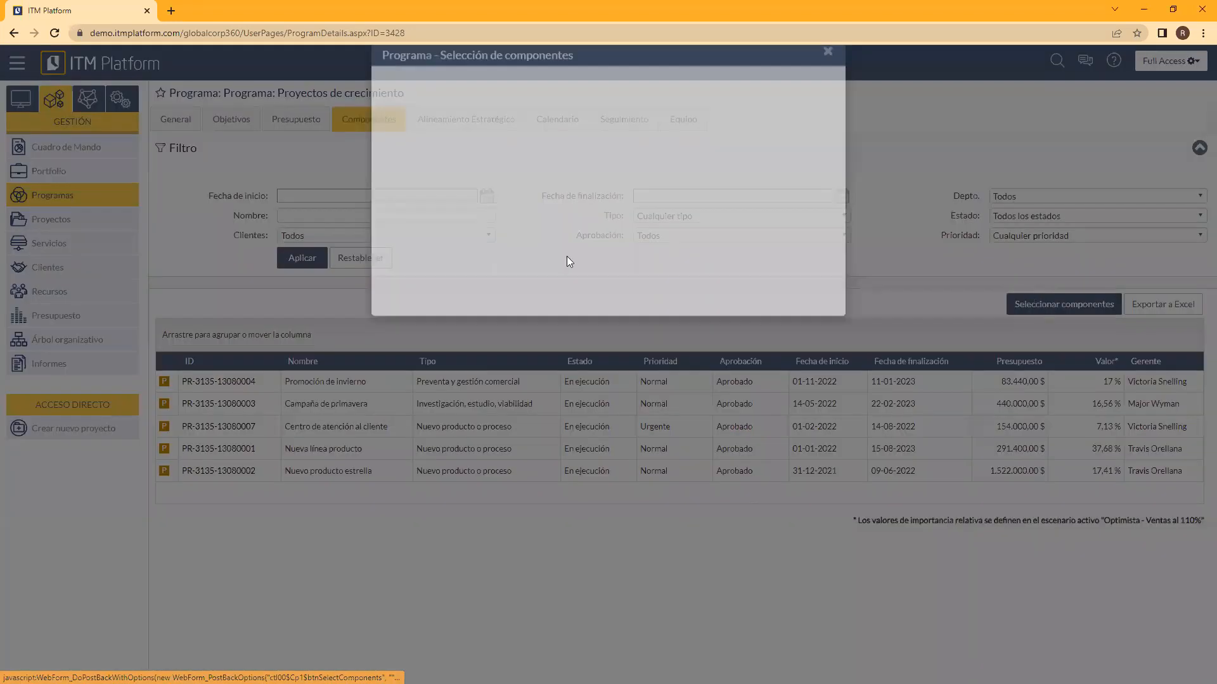
{"action": "left_click_drag", "start_coordinate": [595, 190], "coordinate": [544, 272]}
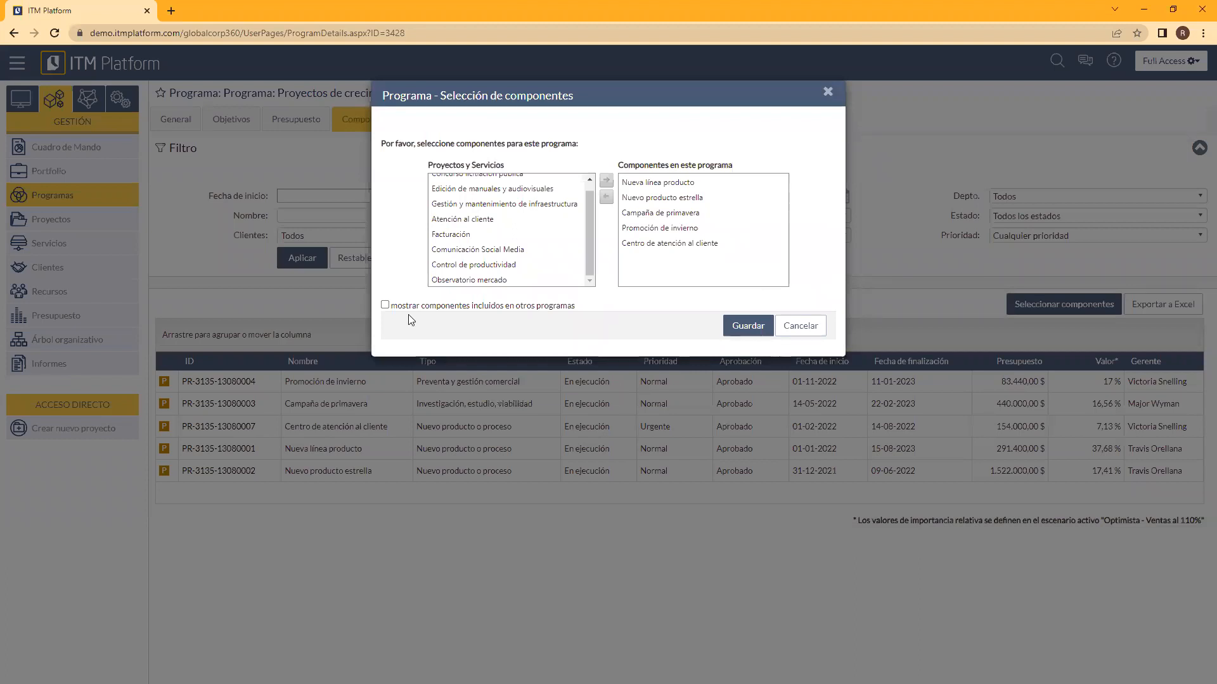
{"action": "left_click", "coordinate": [385, 306]}
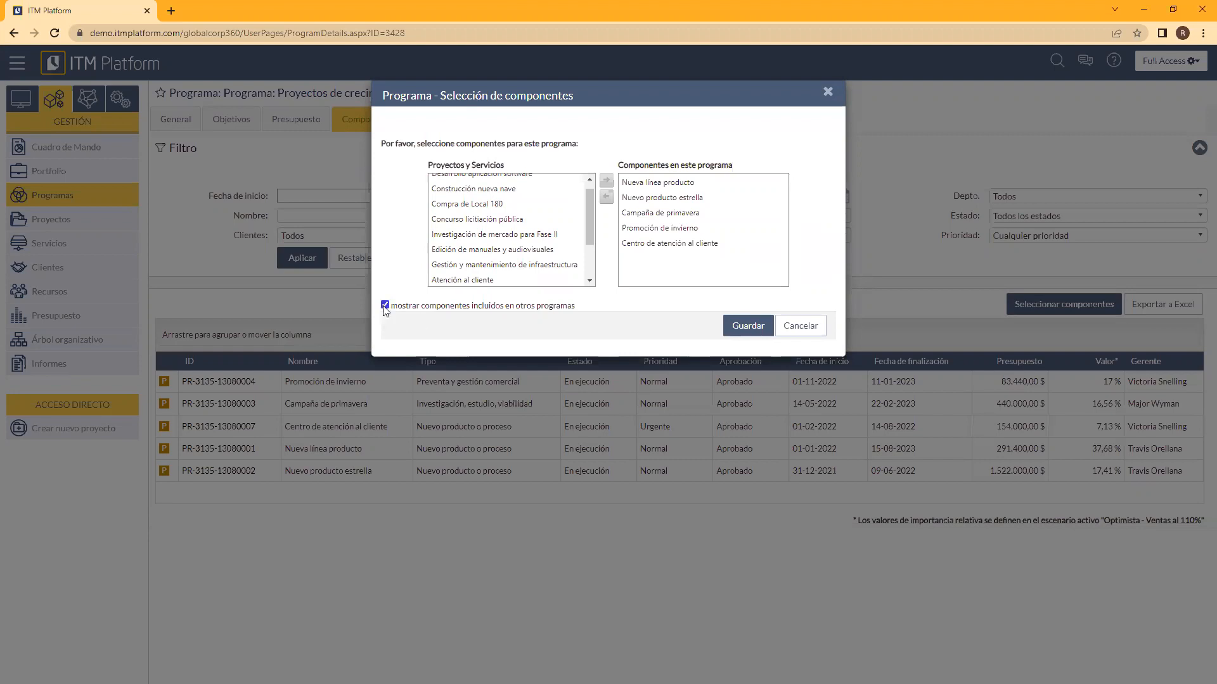
{"action": "left_click", "coordinate": [385, 306]}
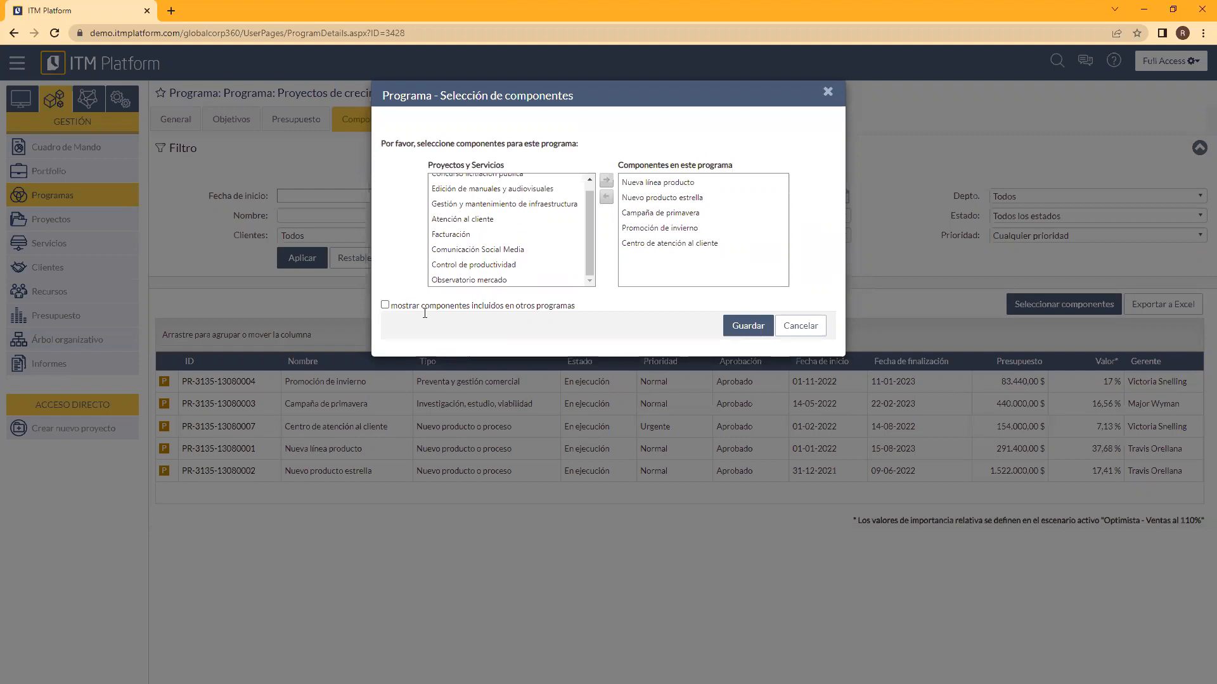
{"action": "left_click", "coordinate": [793, 325]}
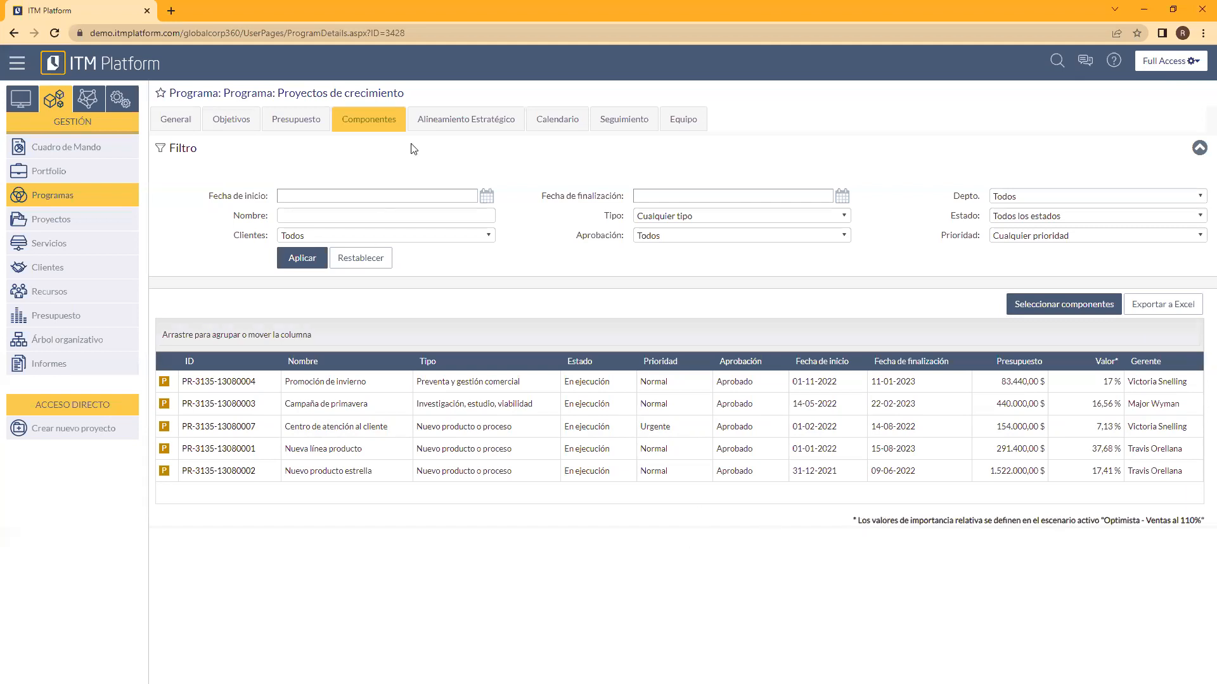
Open the program's strategic alignment, examine which scenarios a new scenario can be created from, and cancel the new scenario.
{"action": "left_click", "coordinate": [471, 121]}
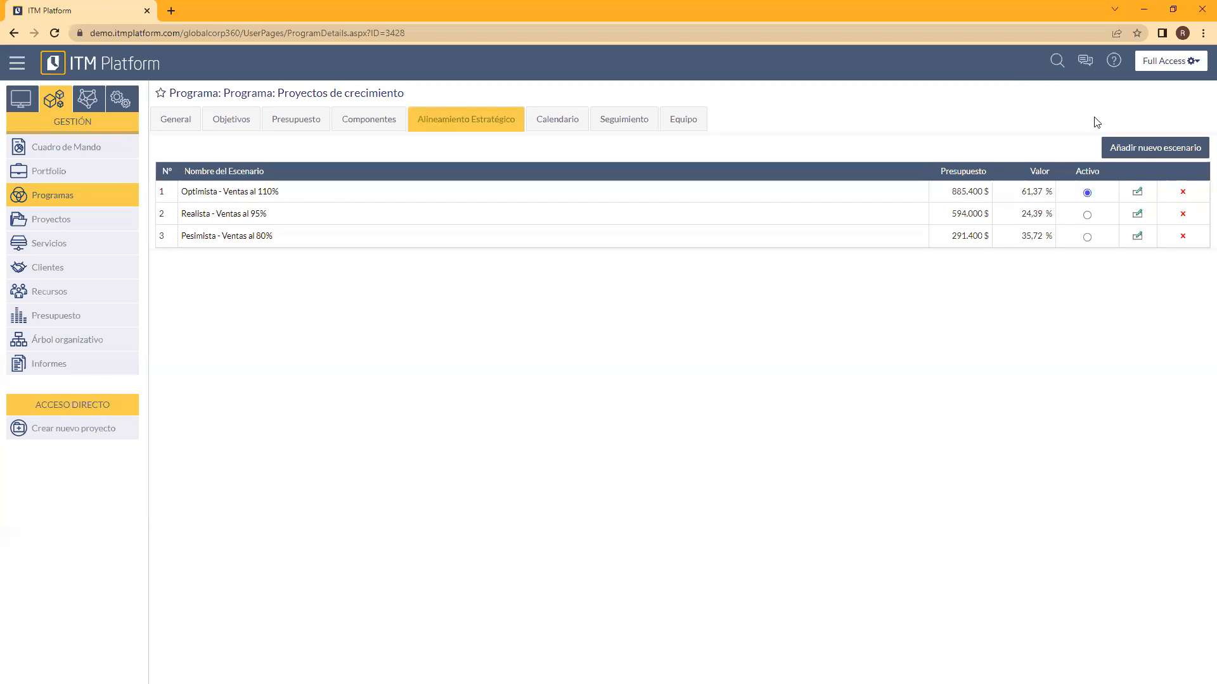
{"action": "left_click", "coordinate": [1136, 147]}
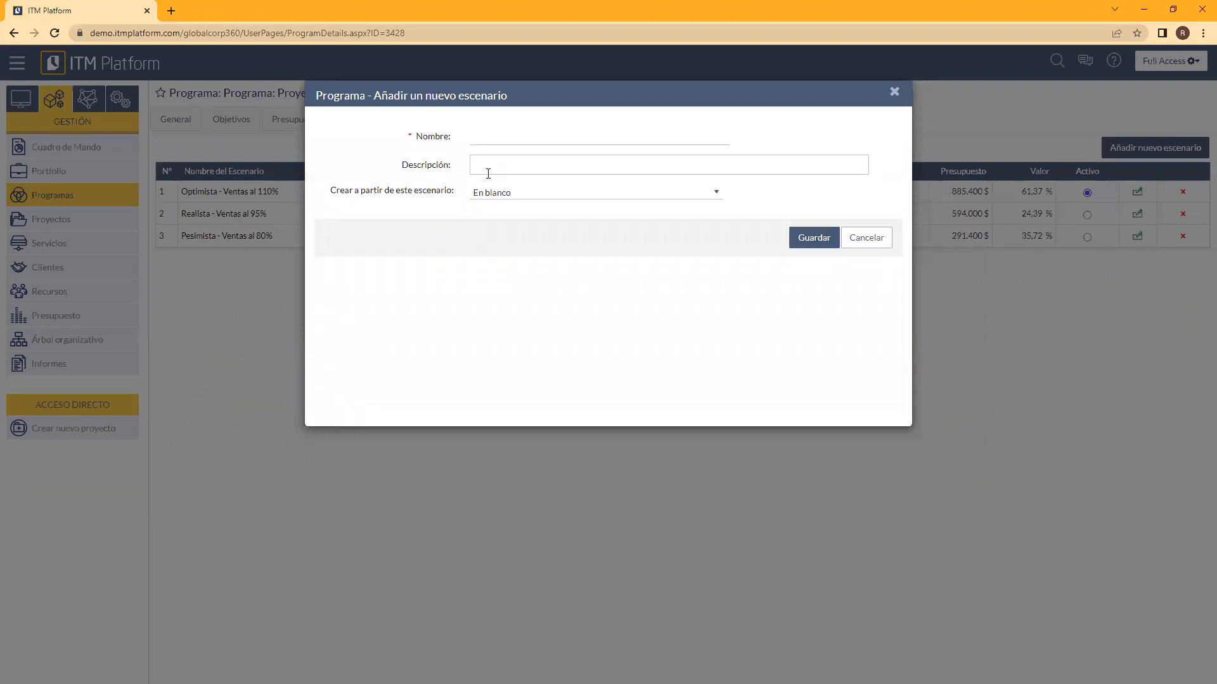
{"action": "left_click", "coordinate": [615, 194]}
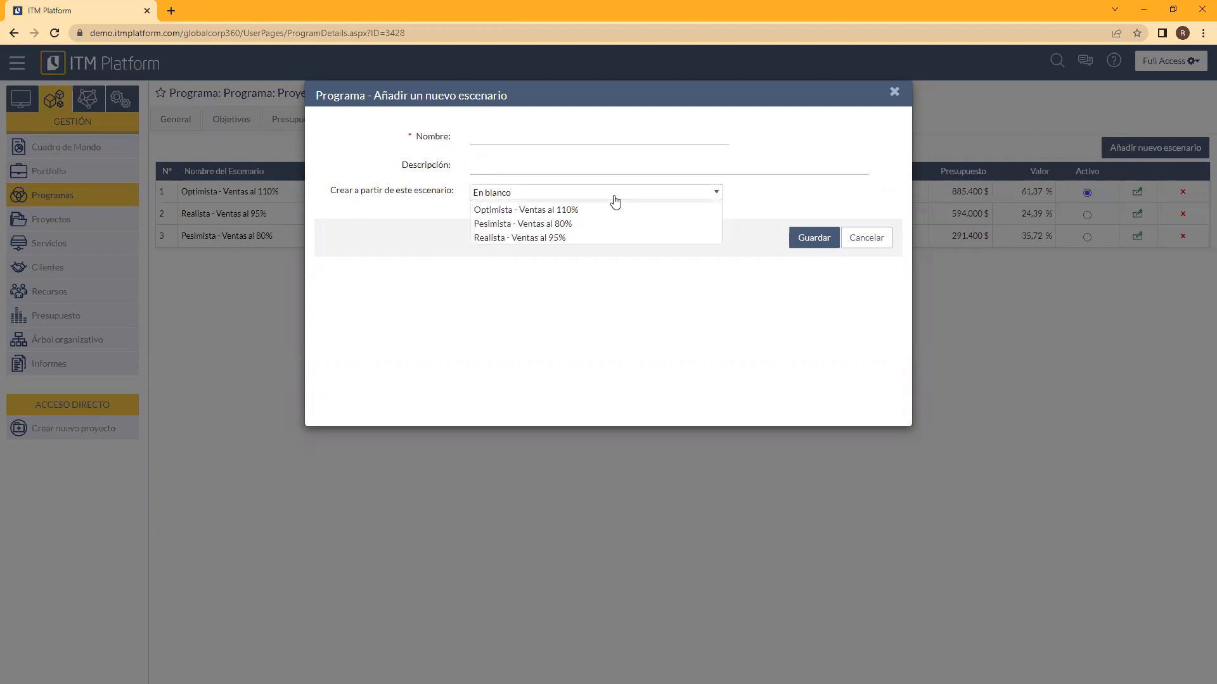
{"action": "left_click", "coordinate": [601, 277]}
{"action": "left_click", "coordinate": [849, 241]}
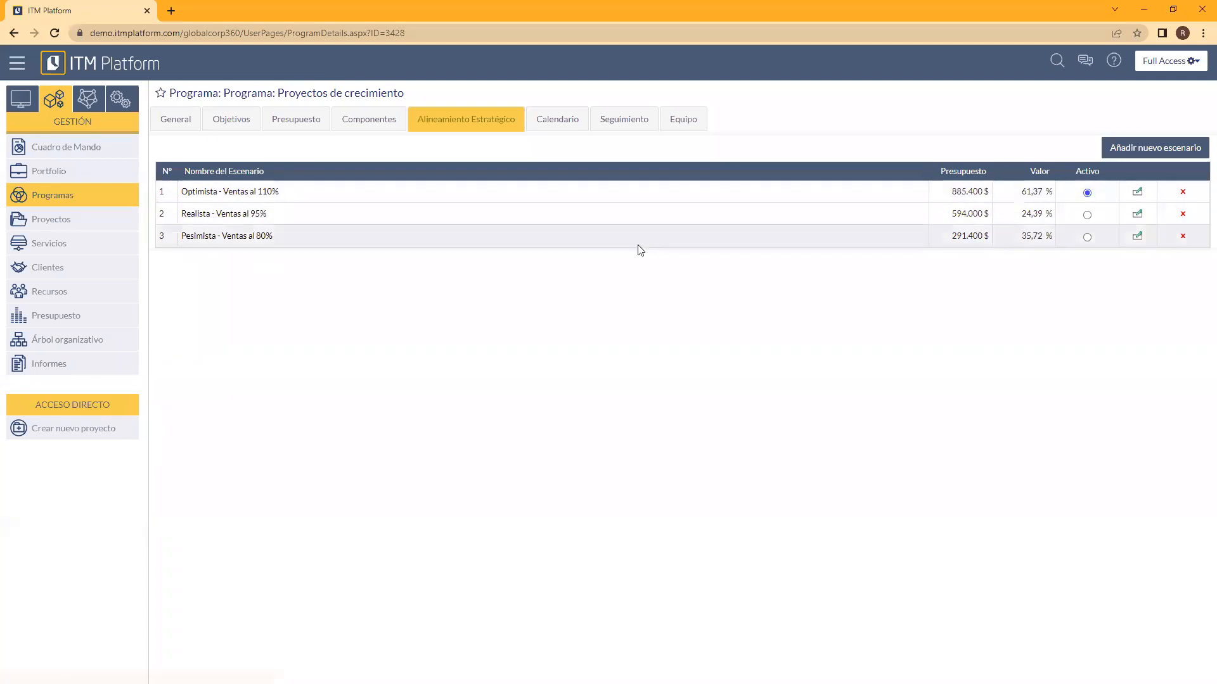
Examine the objective priorities of the scenarios Realista - Ventas al 95% and Optimista - Ventas al 110%, including the latter's prioritization method.
{"action": "left_click", "coordinate": [234, 215]}
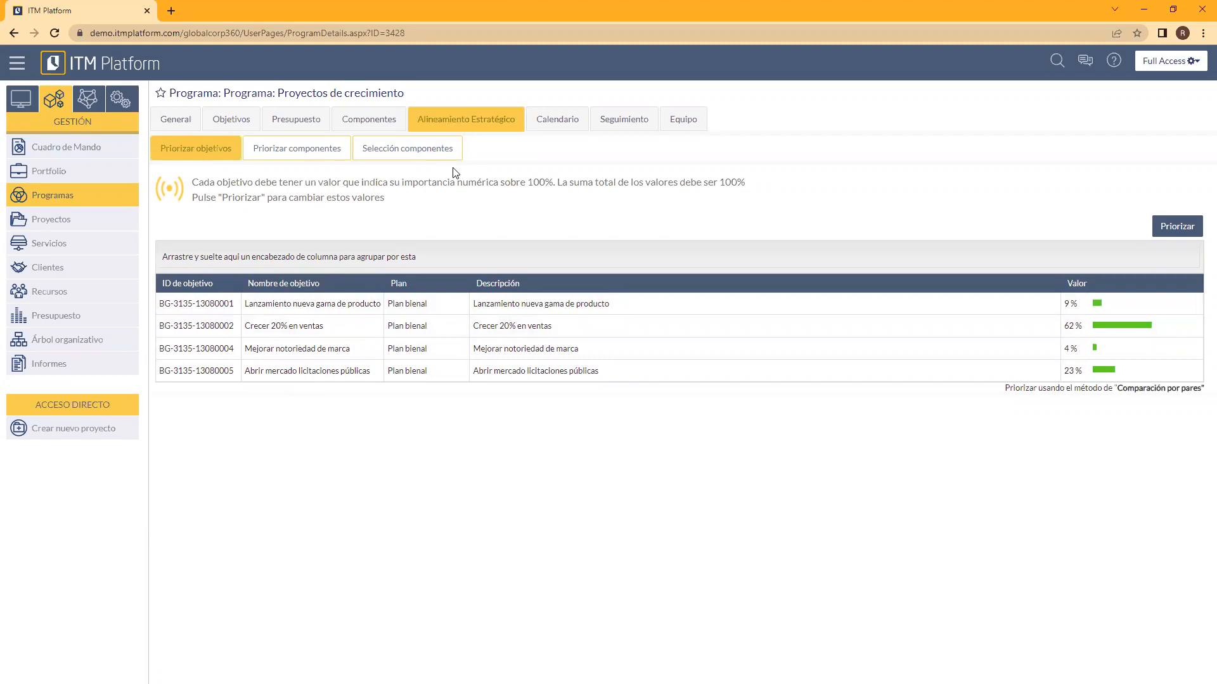
{"action": "left_click", "coordinate": [464, 119]}
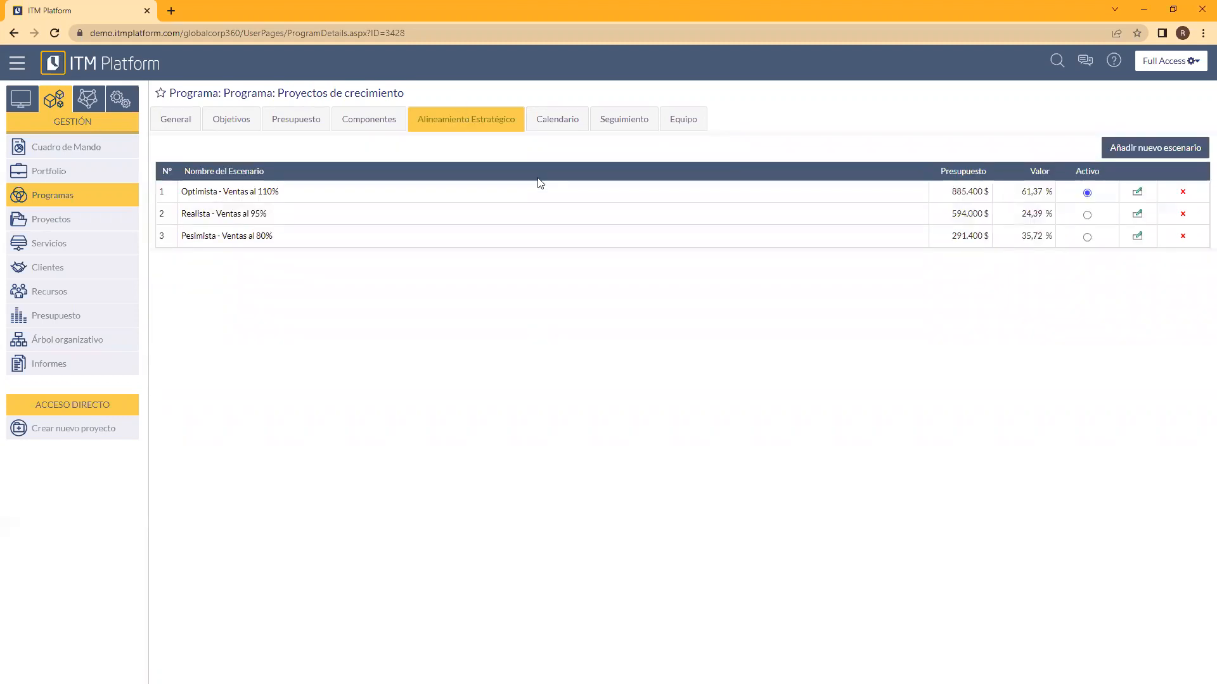
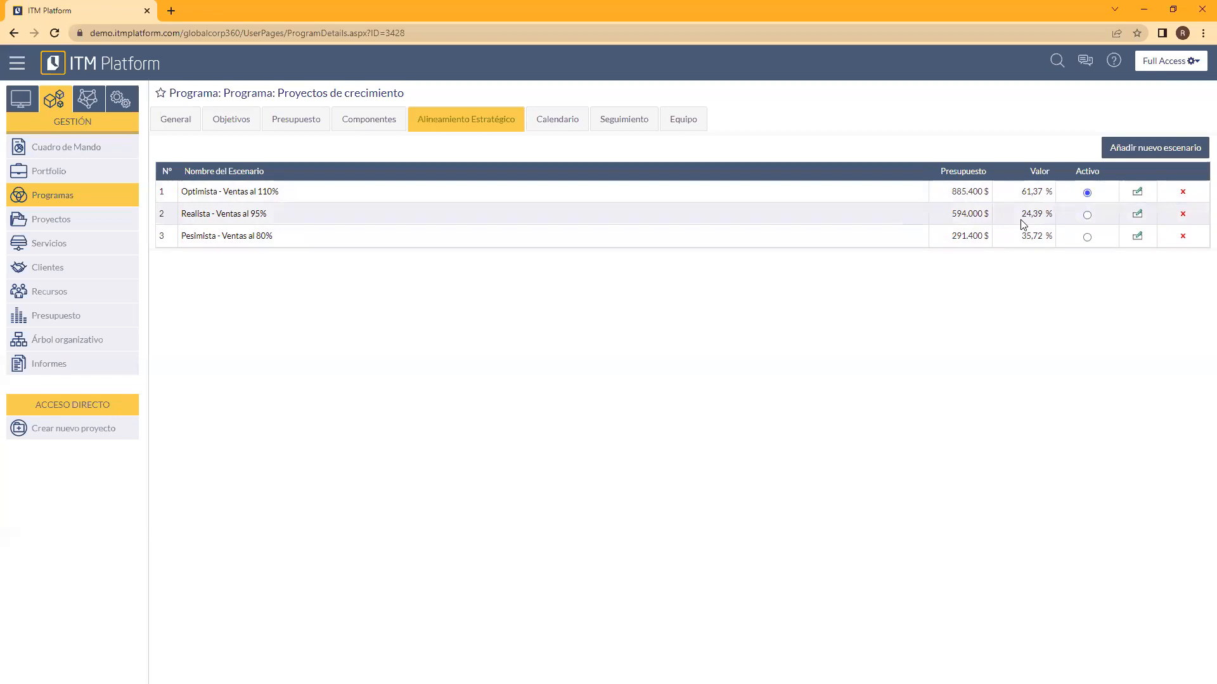
{"action": "left_click", "coordinate": [272, 191]}
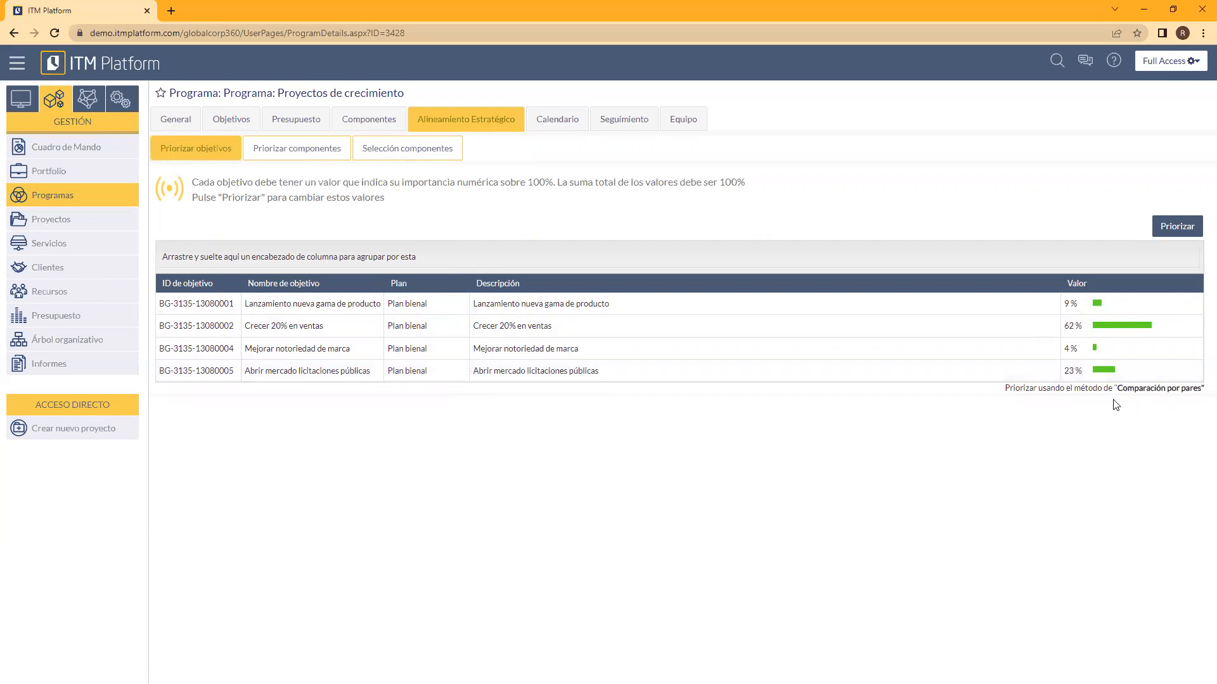
{"action": "left_click_drag", "start_coordinate": [1117, 389], "coordinate": [1202, 389]}
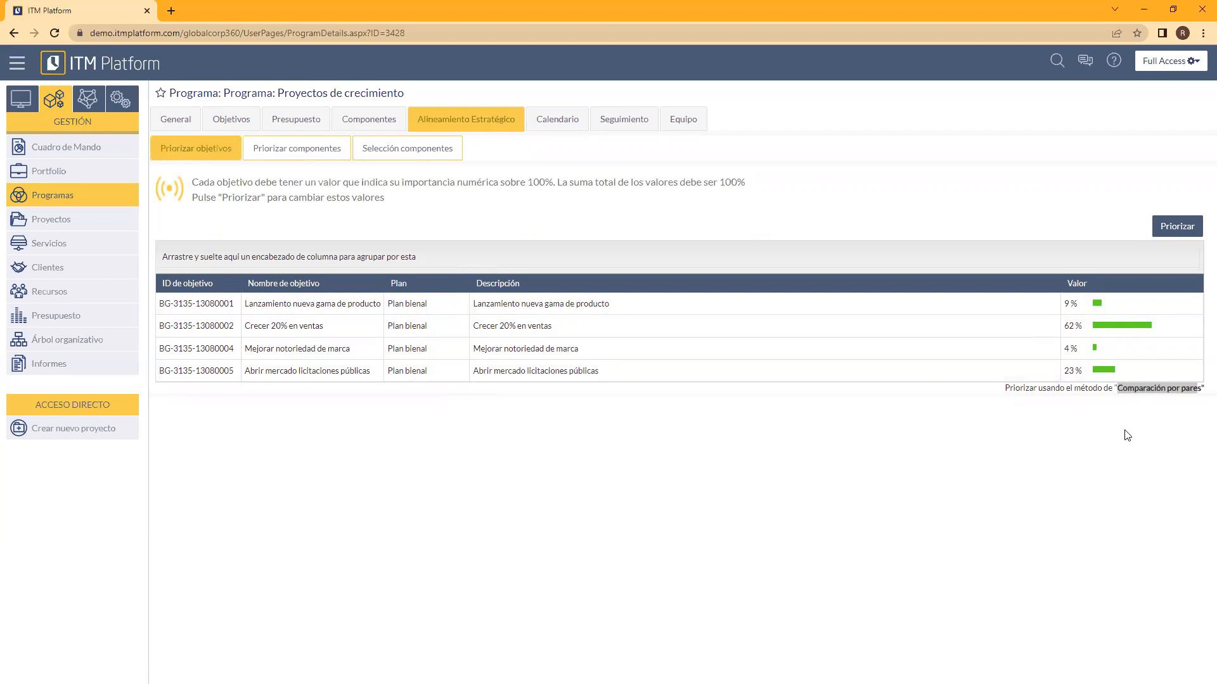
{"action": "left_click", "coordinate": [1002, 393]}
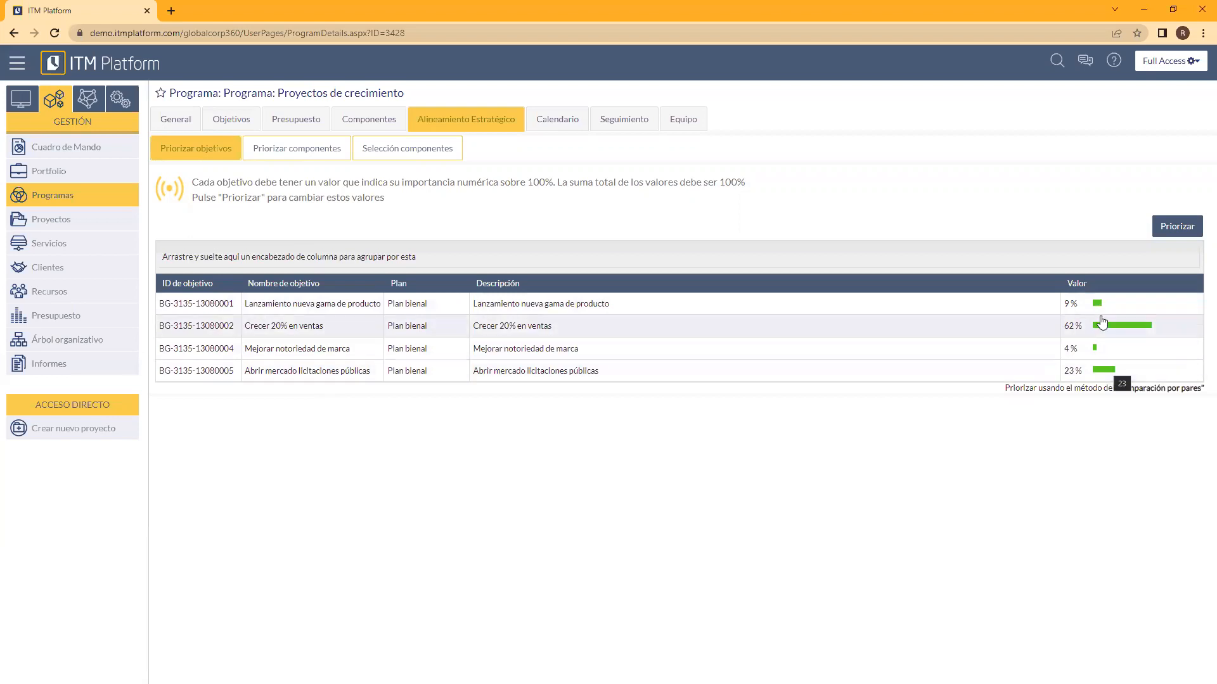
Sort the objectives by descending value and examine their quantitative valuation for the scenario Optimista - Ventas al 110%, cancelling it without saving.
{"action": "left_click", "coordinate": [1077, 286]}
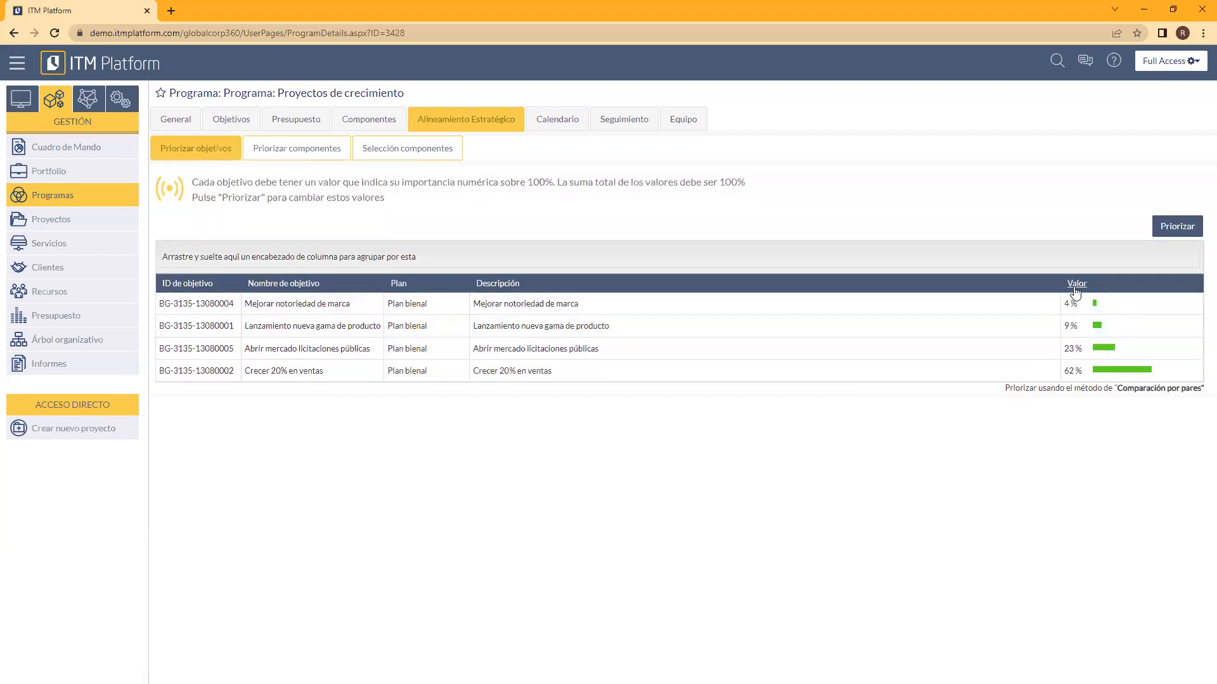
{"action": "left_click", "coordinate": [1075, 286]}
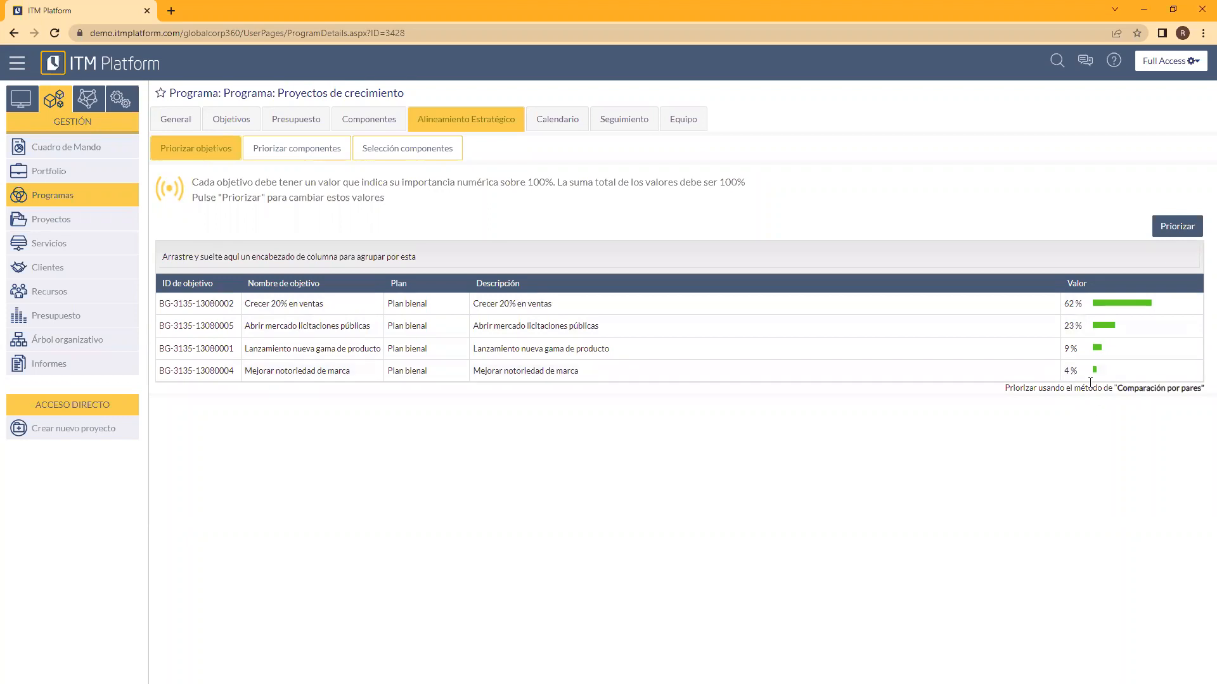
{"action": "left_click", "coordinate": [1177, 227]}
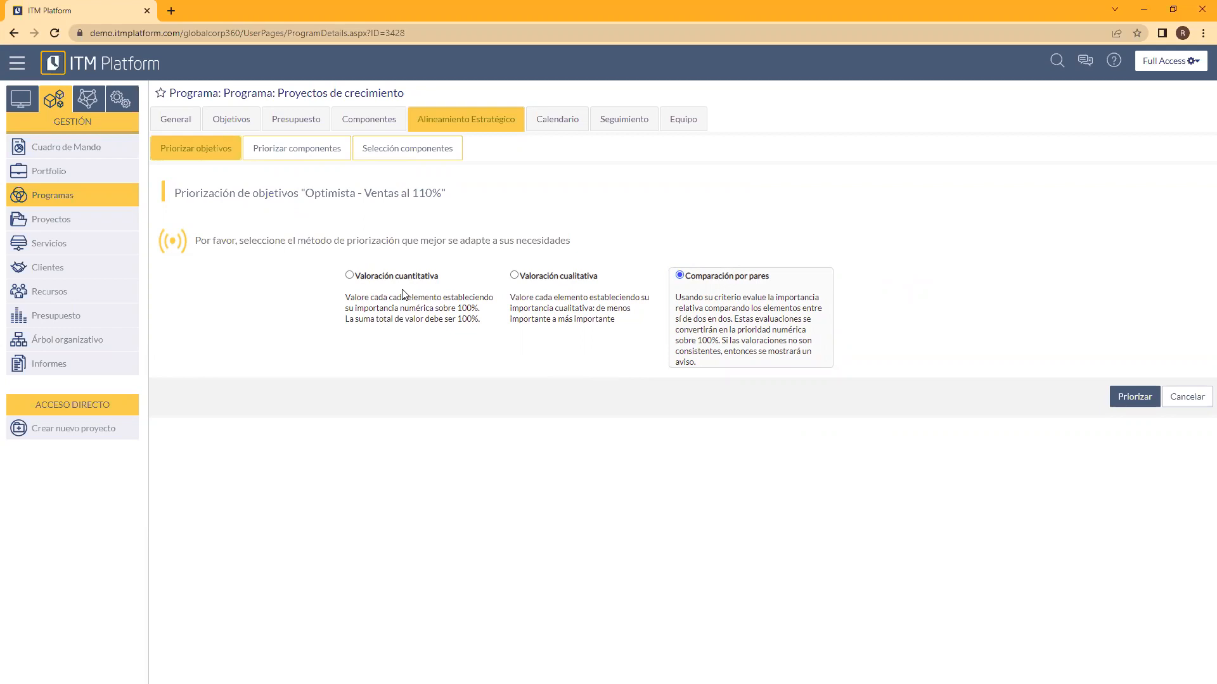
{"action": "left_click", "coordinate": [351, 276]}
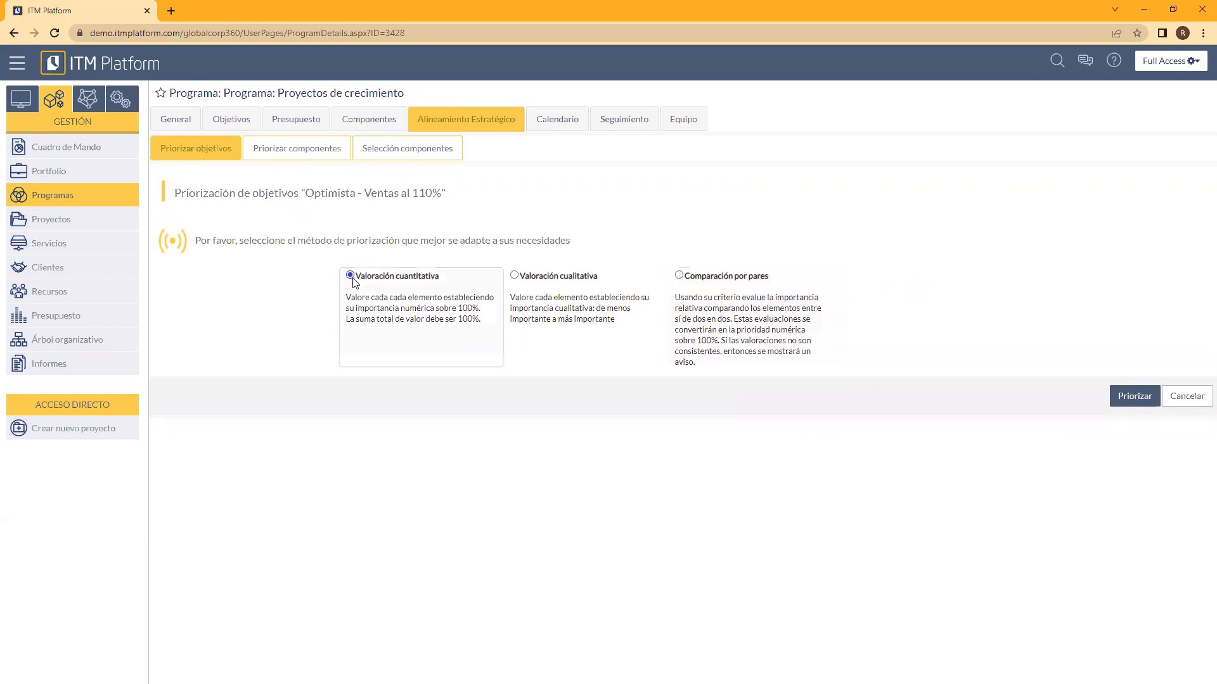
{"action": "left_click", "coordinate": [1126, 396]}
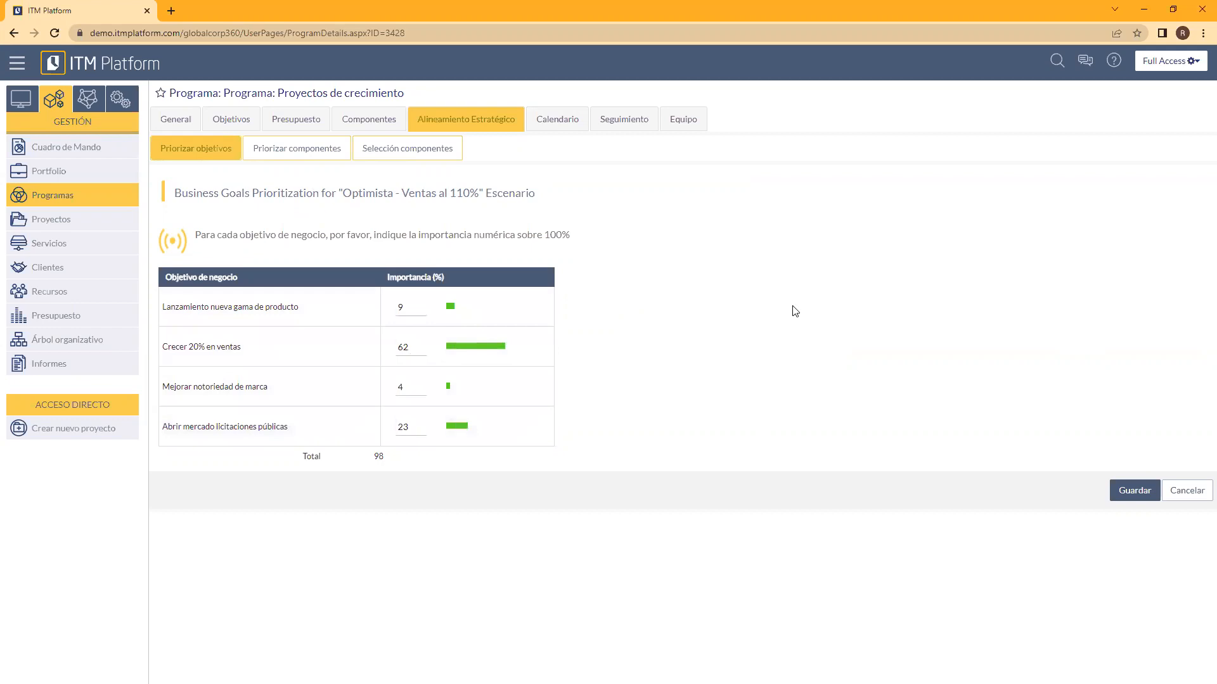
{"action": "double_click", "coordinate": [548, 235]}
{"action": "left_click", "coordinate": [691, 254]}
{"action": "left_click", "coordinate": [1187, 491]}
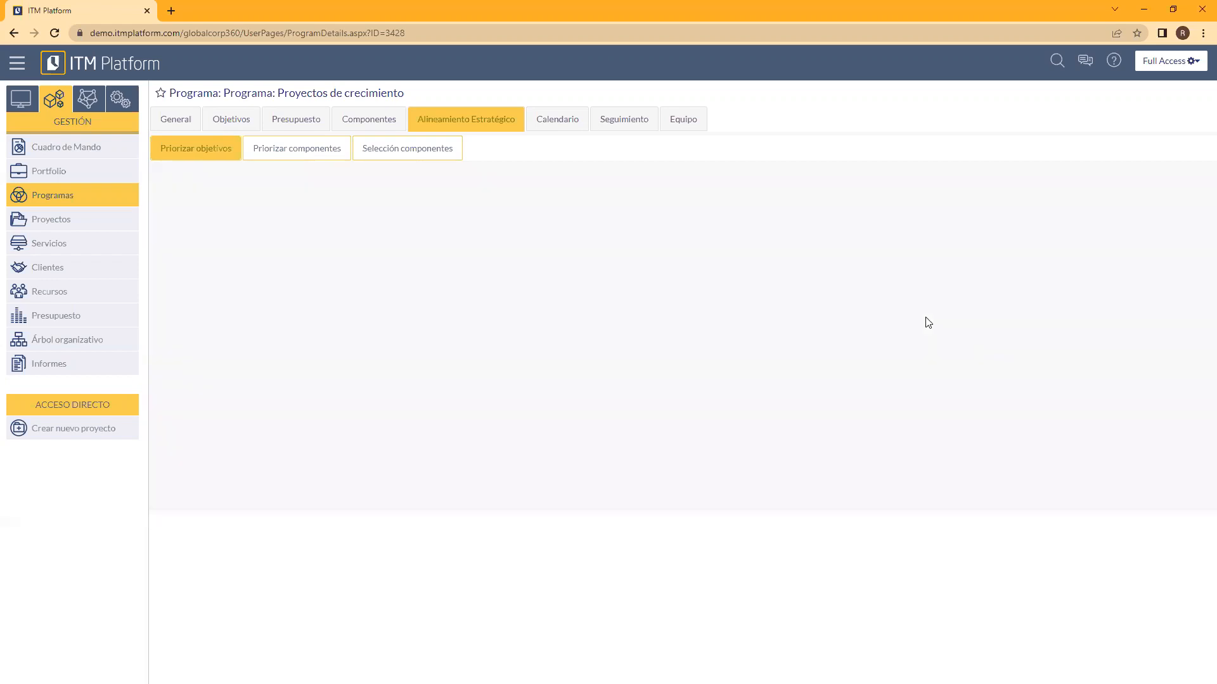
Examine the qualitative valuation of the scenario's objectives and the importance levels available for Abrir mercado licitaciones públicas, and cancel it.
{"action": "left_click", "coordinate": [514, 275]}
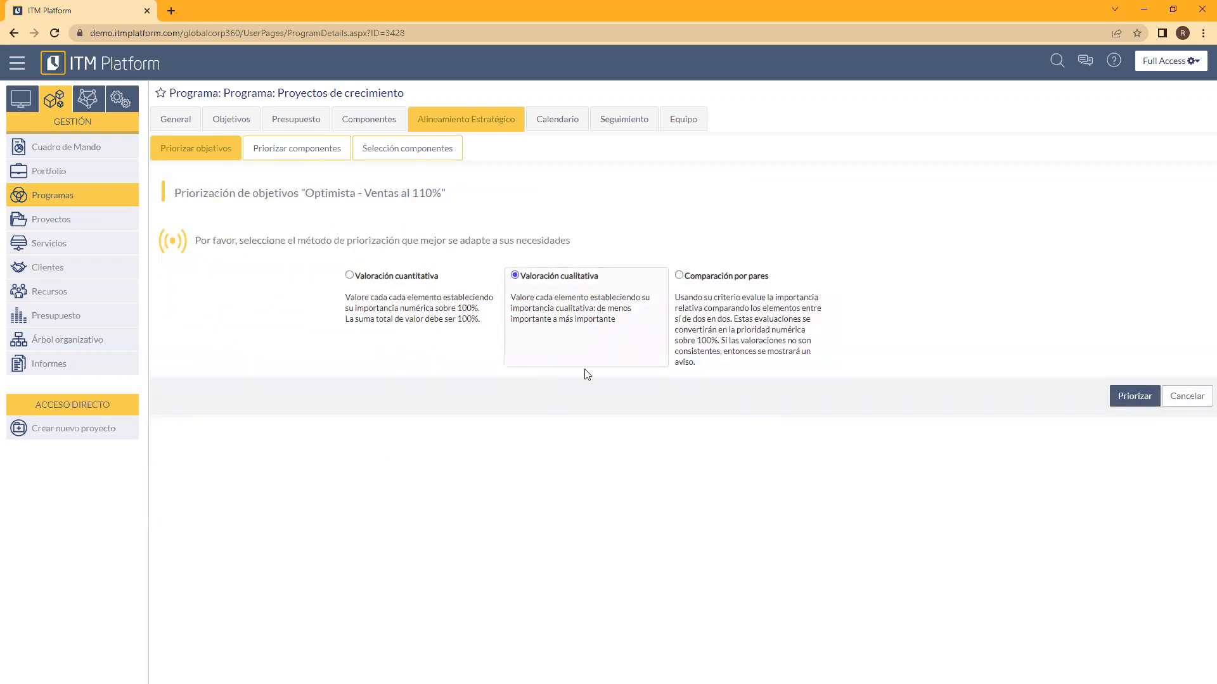
{"action": "left_click", "coordinate": [1127, 397]}
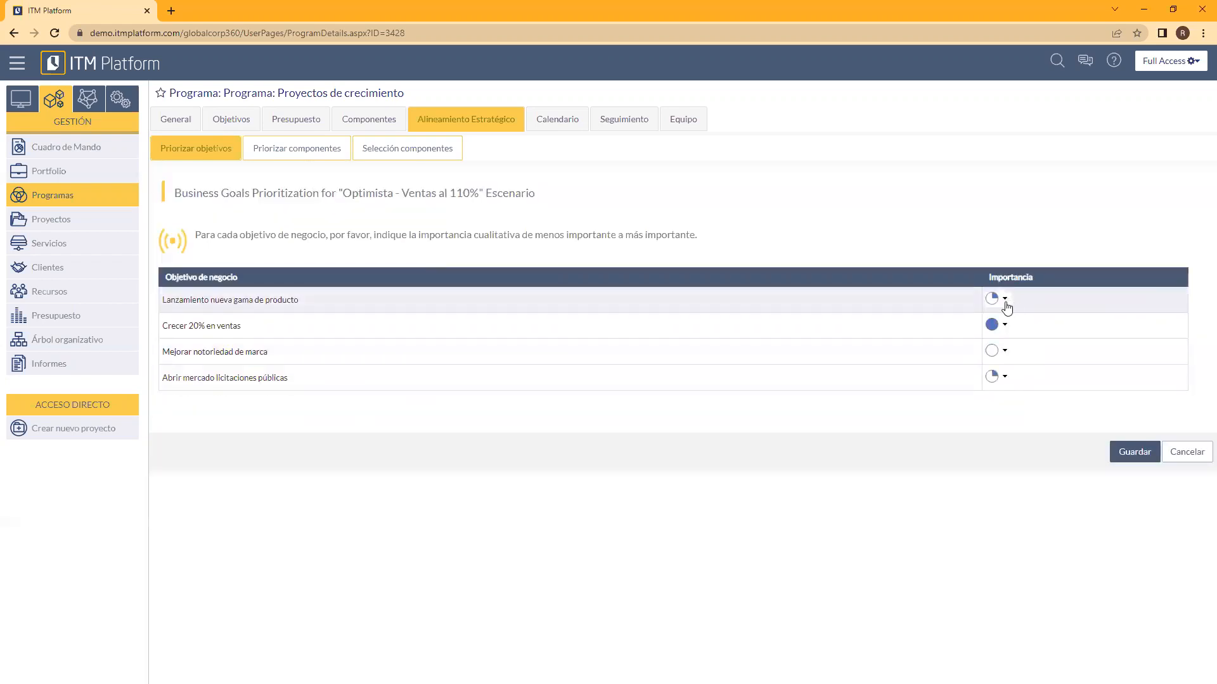
{"action": "left_click", "coordinate": [998, 377]}
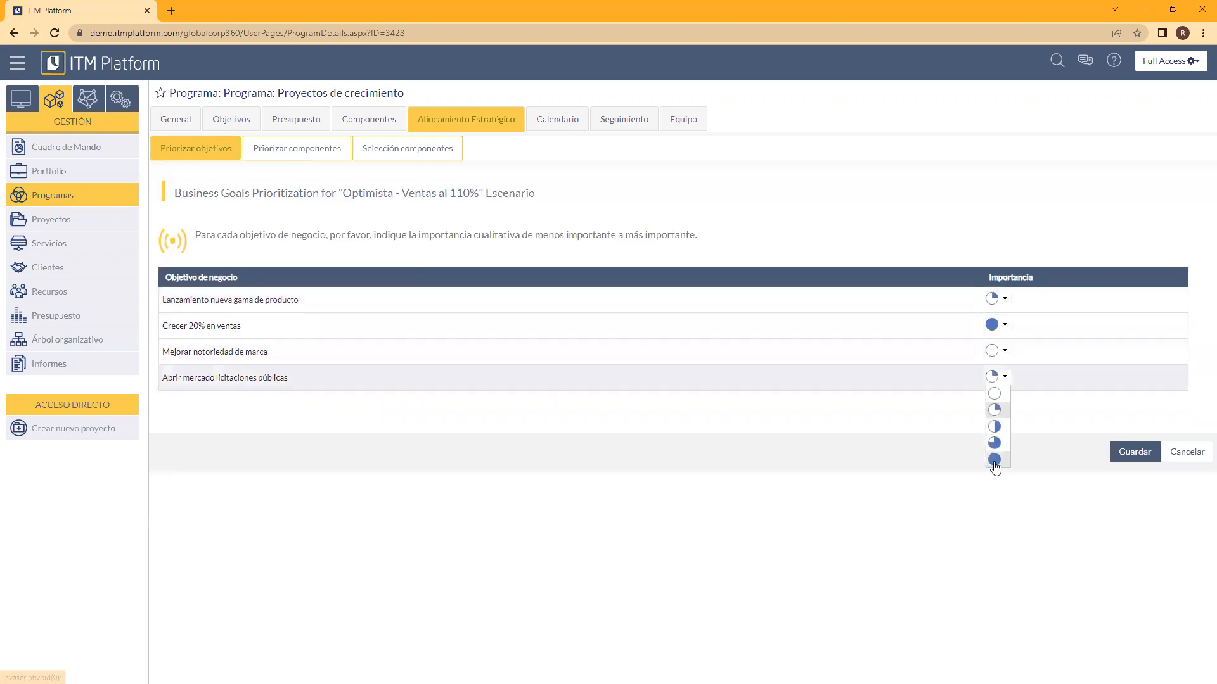
{"action": "left_click", "coordinate": [1008, 280]}
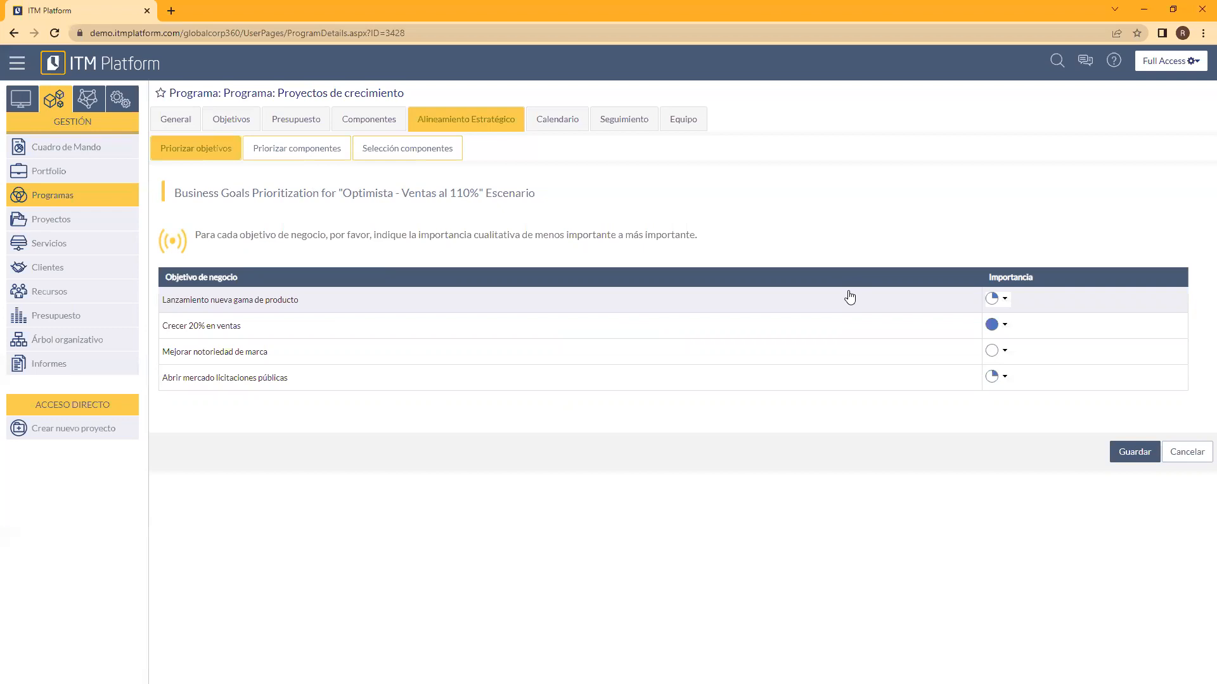
{"action": "left_click", "coordinate": [1185, 452]}
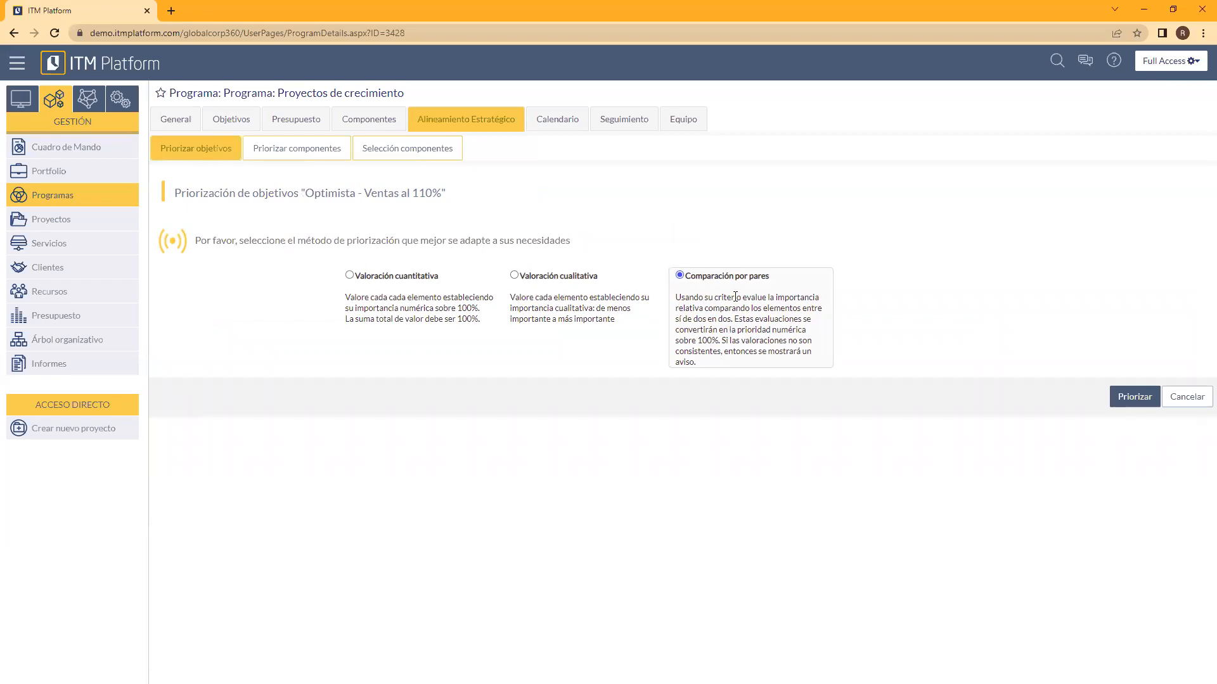
In the objectives' pairwise comparison, try several importance ratings of Abrir mercado licitaciones públicas against Crecer 20% en ventas, ending with "es mucho menos importante que".
{"action": "left_click", "coordinate": [1115, 402]}
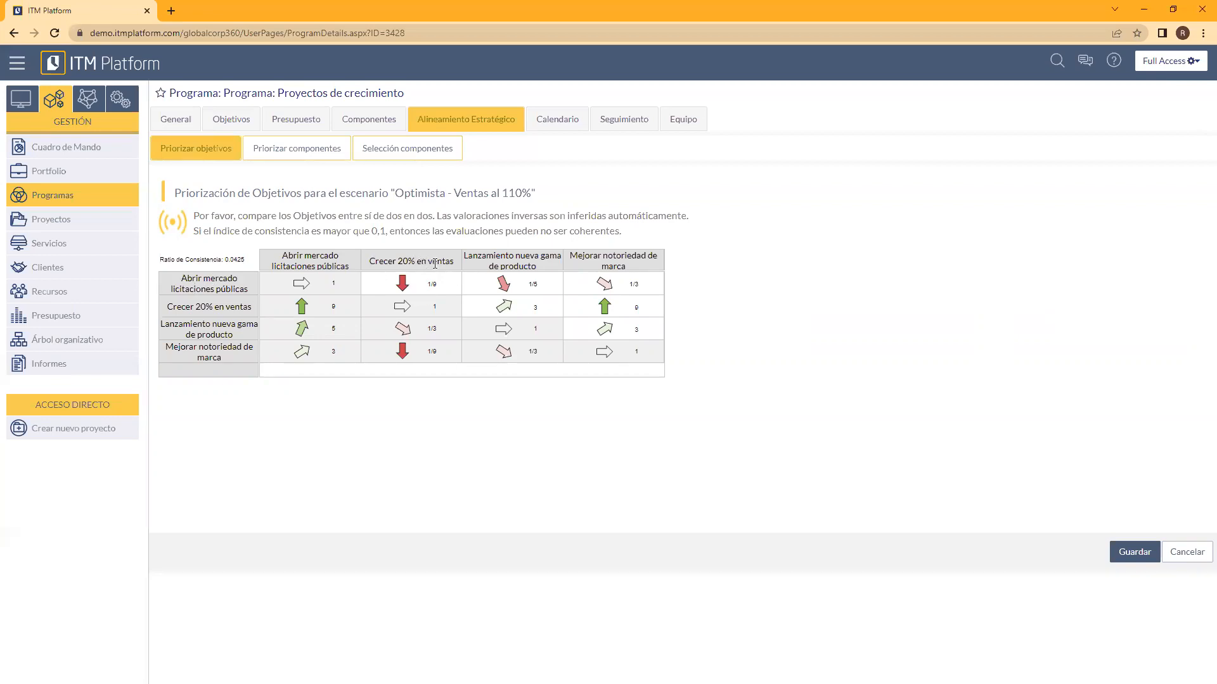
{"action": "left_click", "coordinate": [458, 283]}
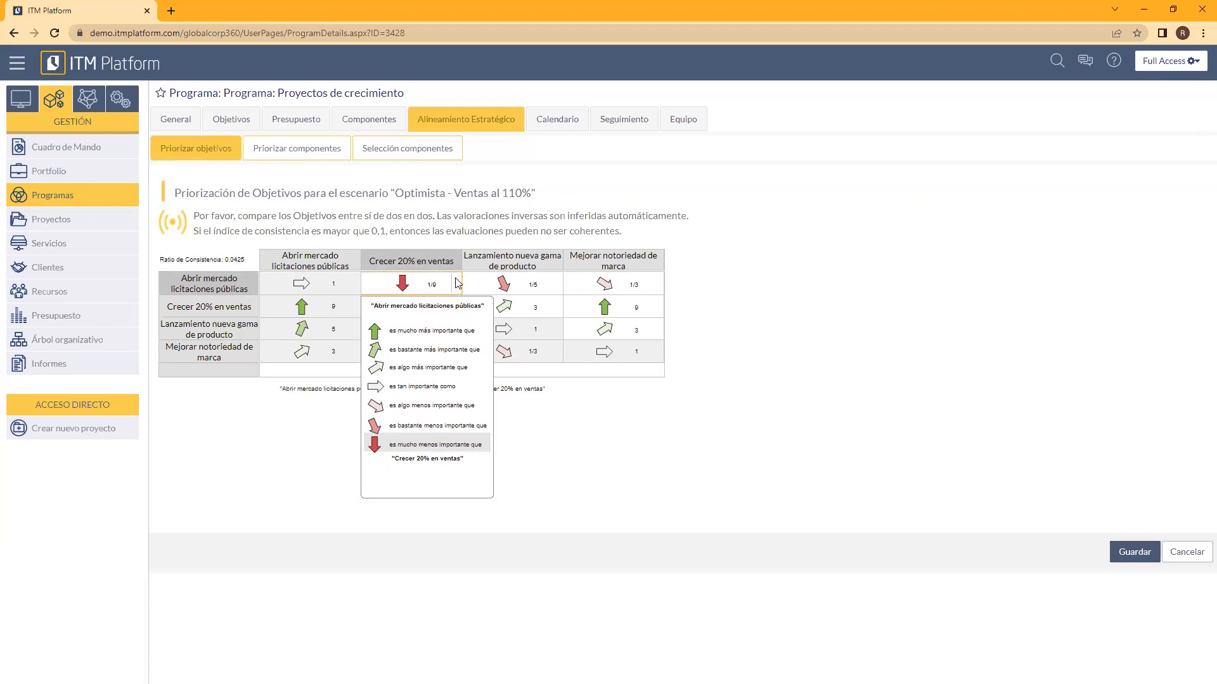
{"action": "left_click", "coordinate": [425, 335]}
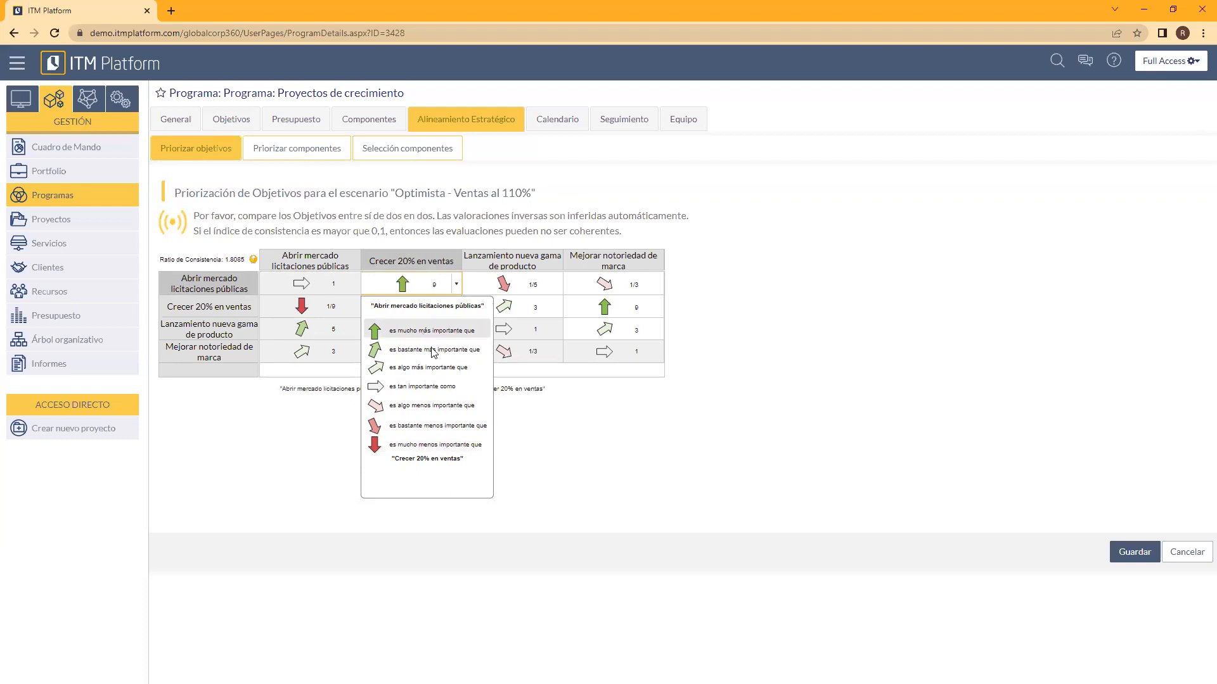
{"action": "left_click", "coordinate": [434, 352]}
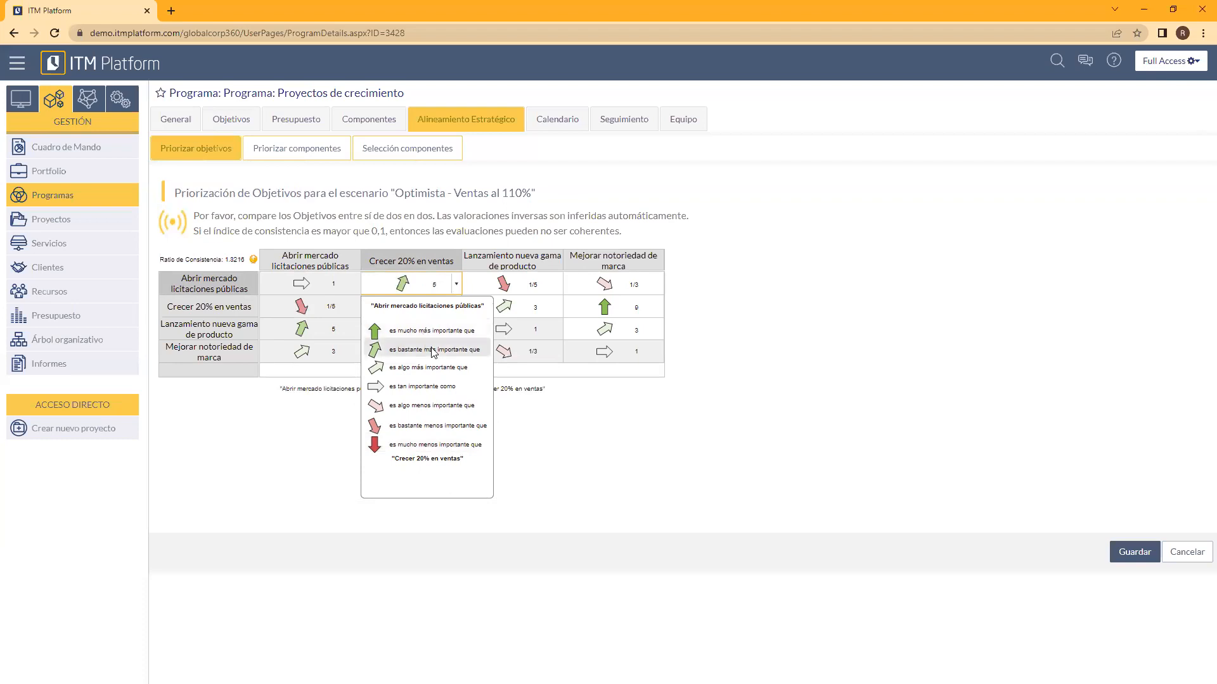
{"action": "left_click", "coordinate": [457, 385]}
{"action": "left_click", "coordinate": [455, 406]}
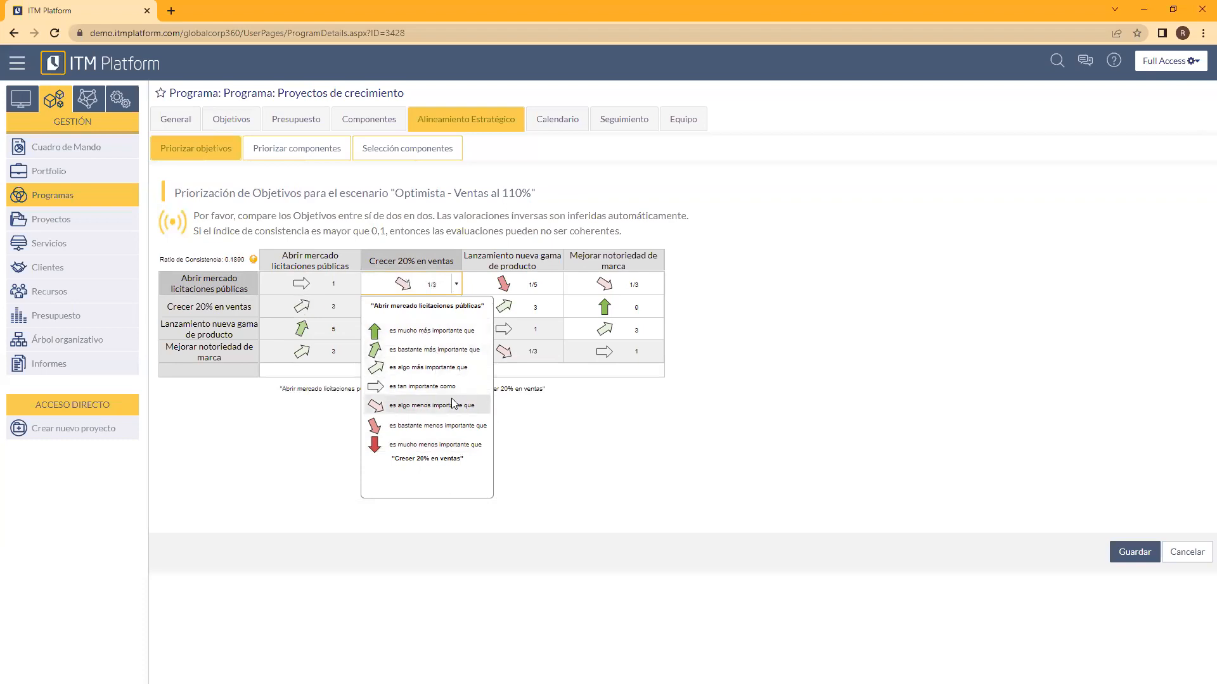
{"action": "left_click", "coordinate": [459, 425]}
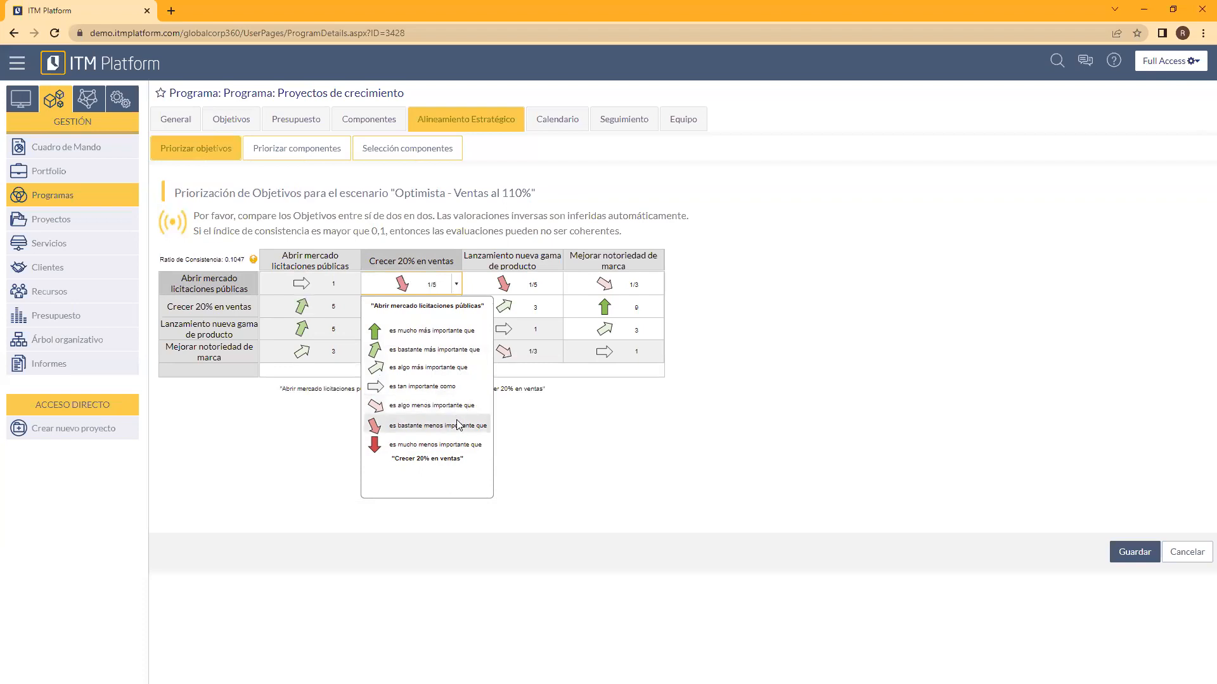
{"action": "left_click", "coordinate": [457, 445]}
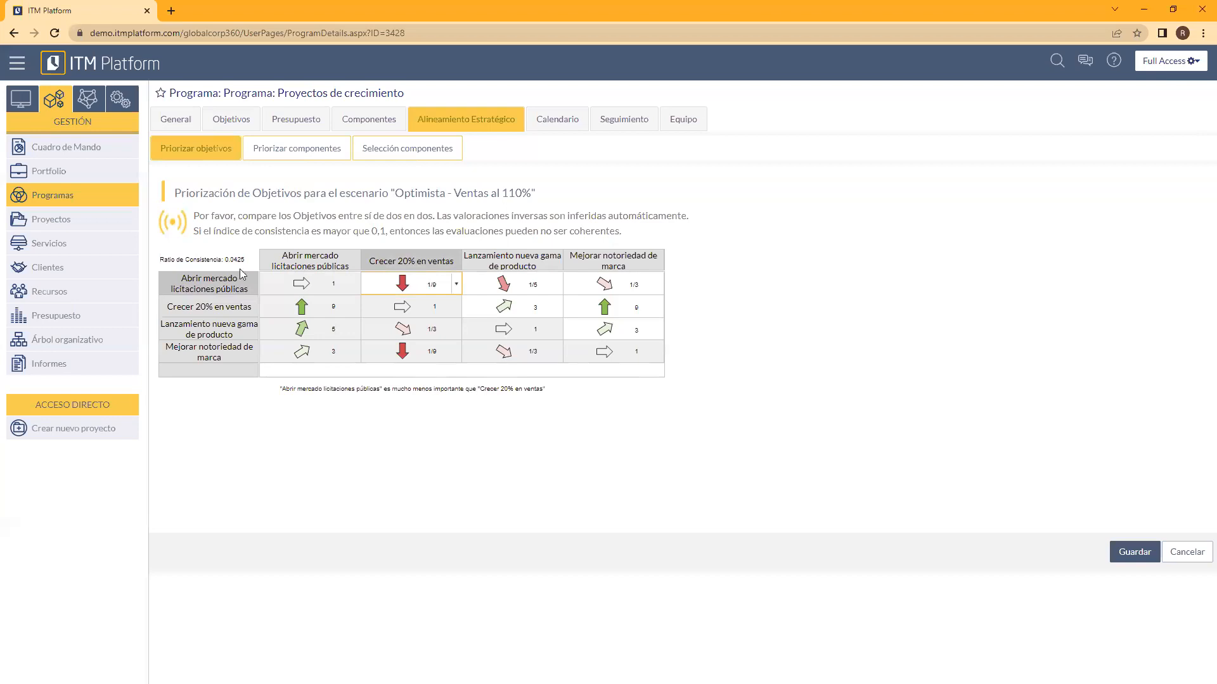
Check the consistency ratio with that pair rated "es tan importante como", restore "es mucho menos importante que" and cancel the objective prioritization.
{"action": "left_click_drag", "start_coordinate": [162, 260], "coordinate": [254, 261]}
{"action": "left_click", "coordinate": [343, 463]}
{"action": "left_click", "coordinate": [456, 284]}
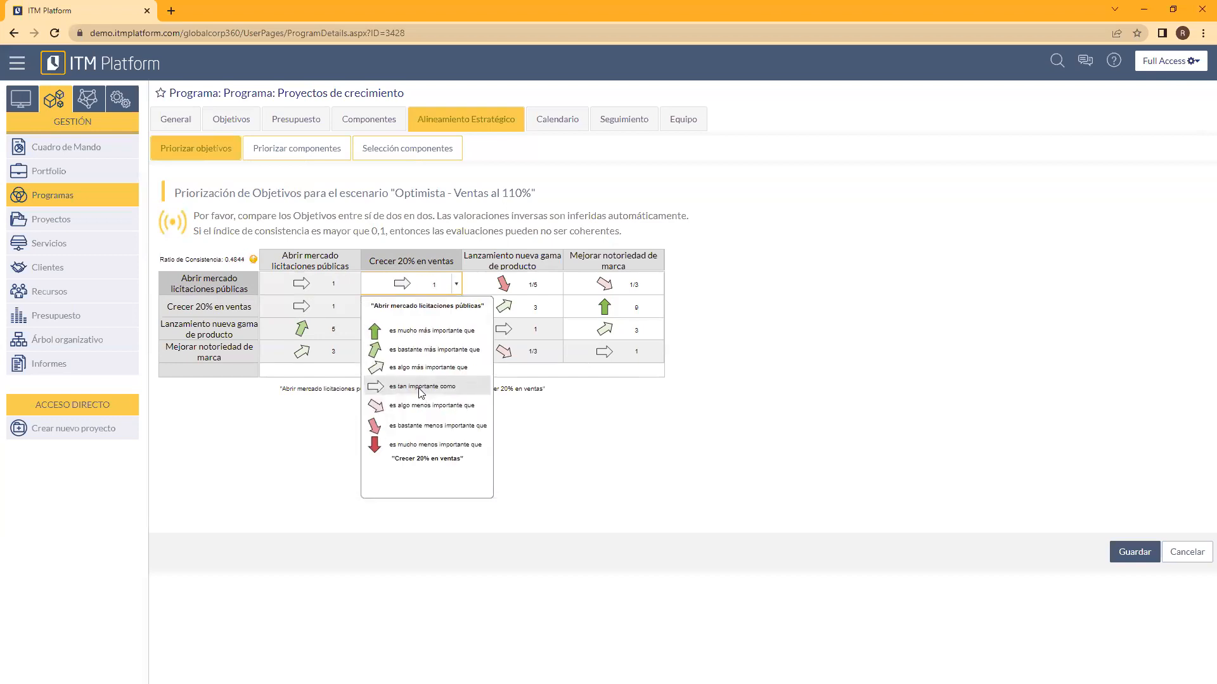
{"action": "left_click", "coordinate": [422, 390]}
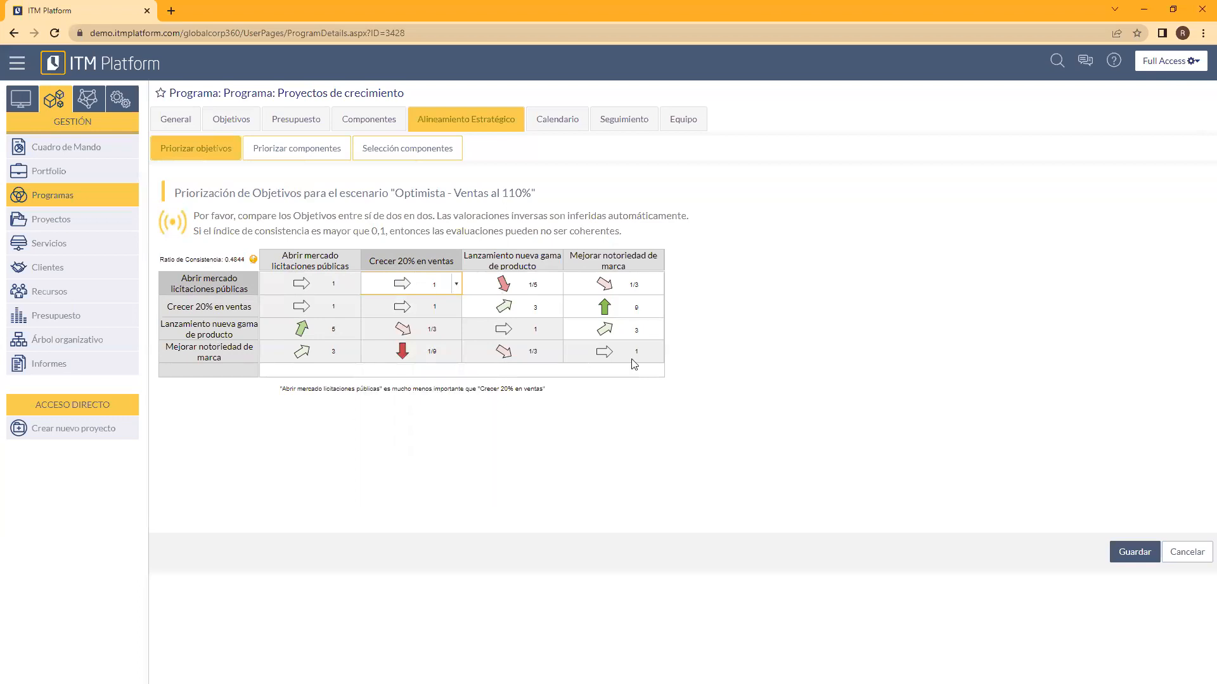
{"action": "mouse_move", "coordinate": [226, 258]}
{"action": "left_click_drag", "start_coordinate": [223, 260], "coordinate": [248, 260]}
{"action": "left_click", "coordinate": [210, 263]}
{"action": "left_click", "coordinate": [457, 284]}
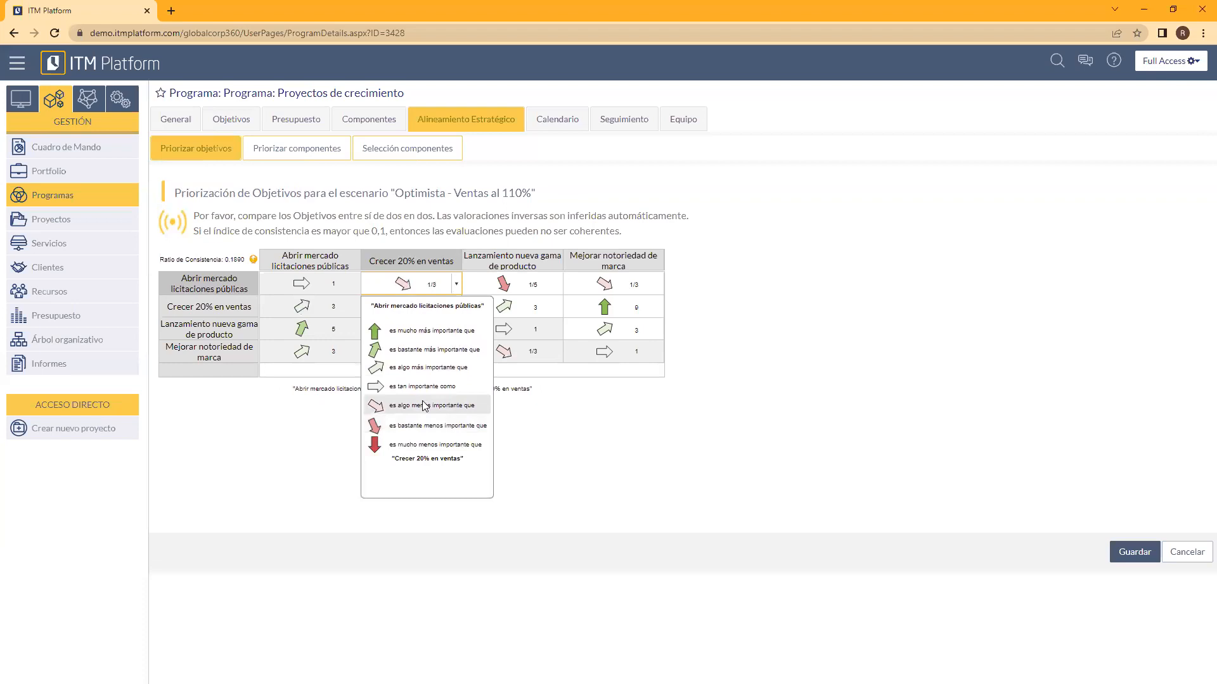
{"action": "left_click", "coordinate": [427, 446]}
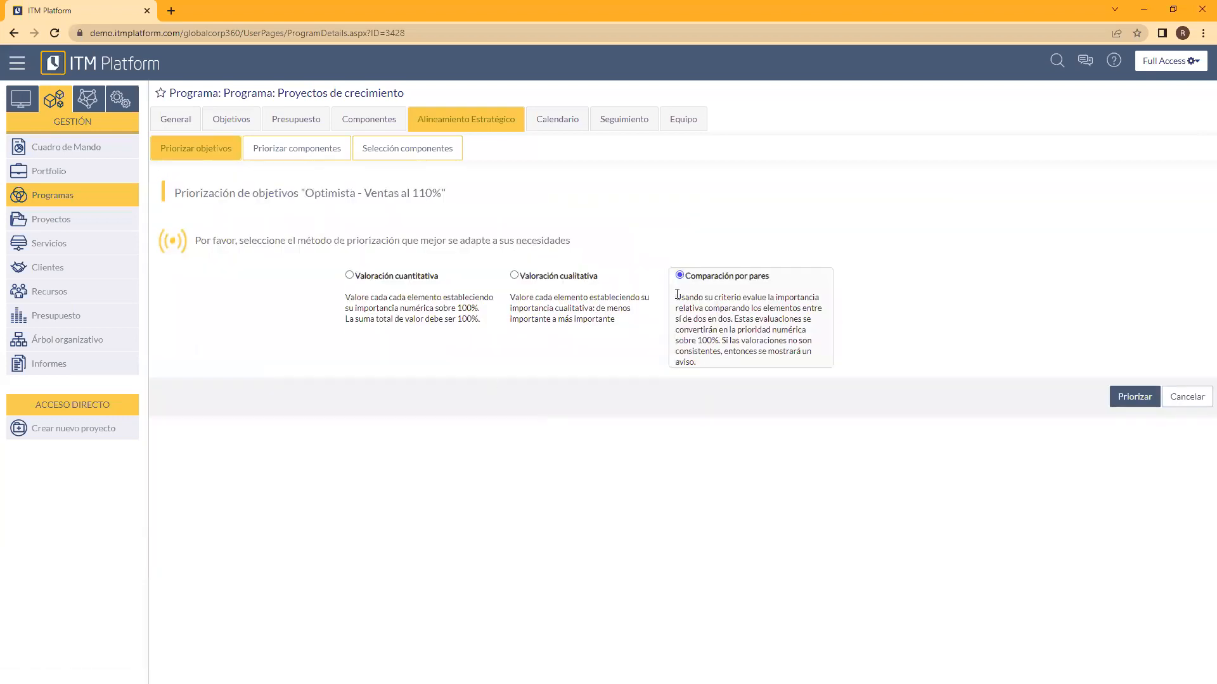
{"action": "left_click", "coordinate": [1179, 398]}
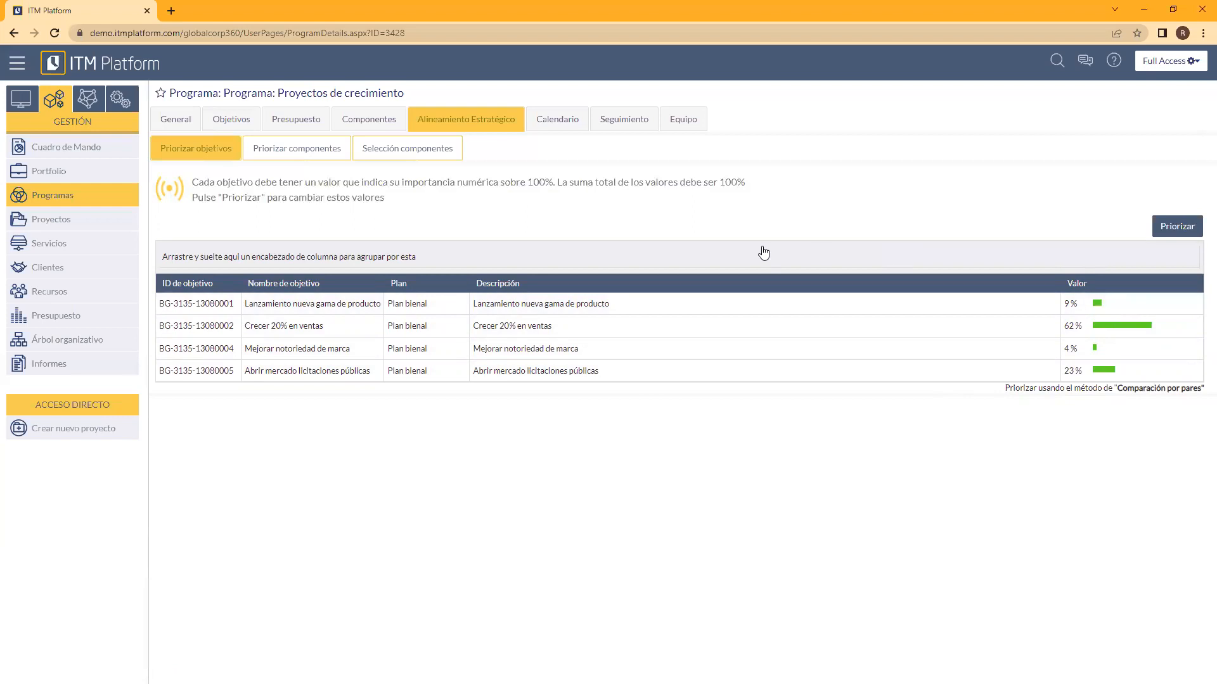
Review the component priorities of the scenario and examine their quantitative valuation per business objective, cancelling it without saving.
{"action": "left_click", "coordinate": [303, 150]}
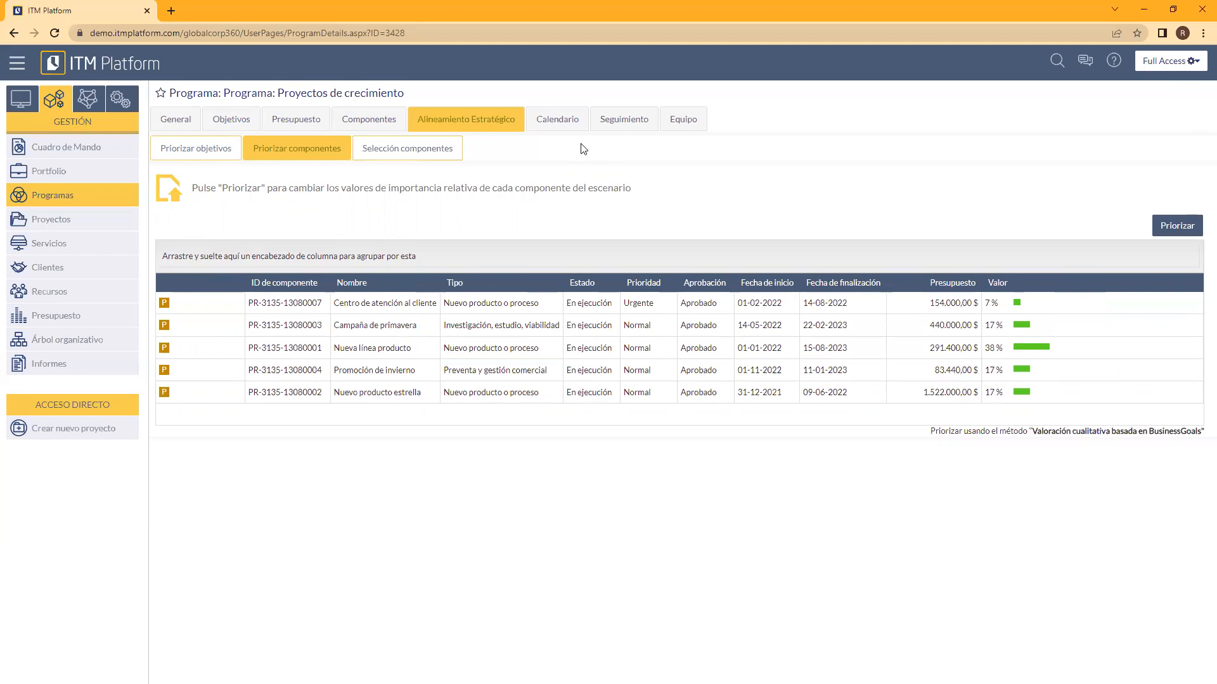
{"action": "left_click", "coordinate": [1181, 226]}
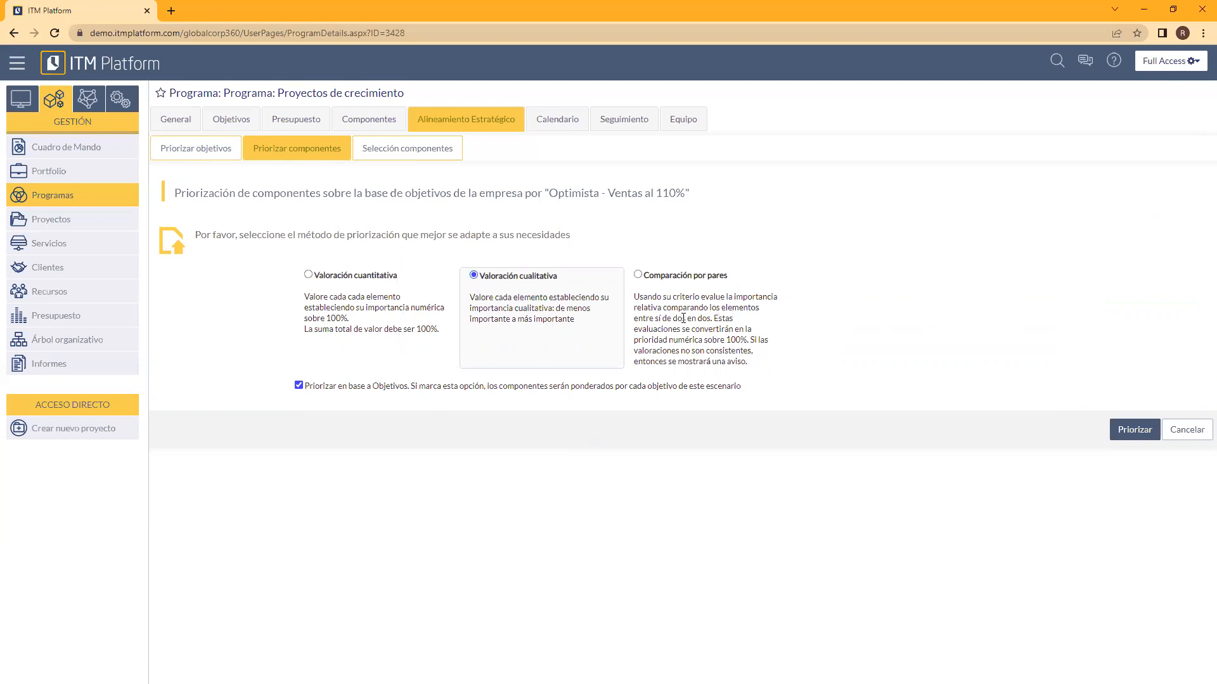
{"action": "left_click", "coordinate": [310, 275]}
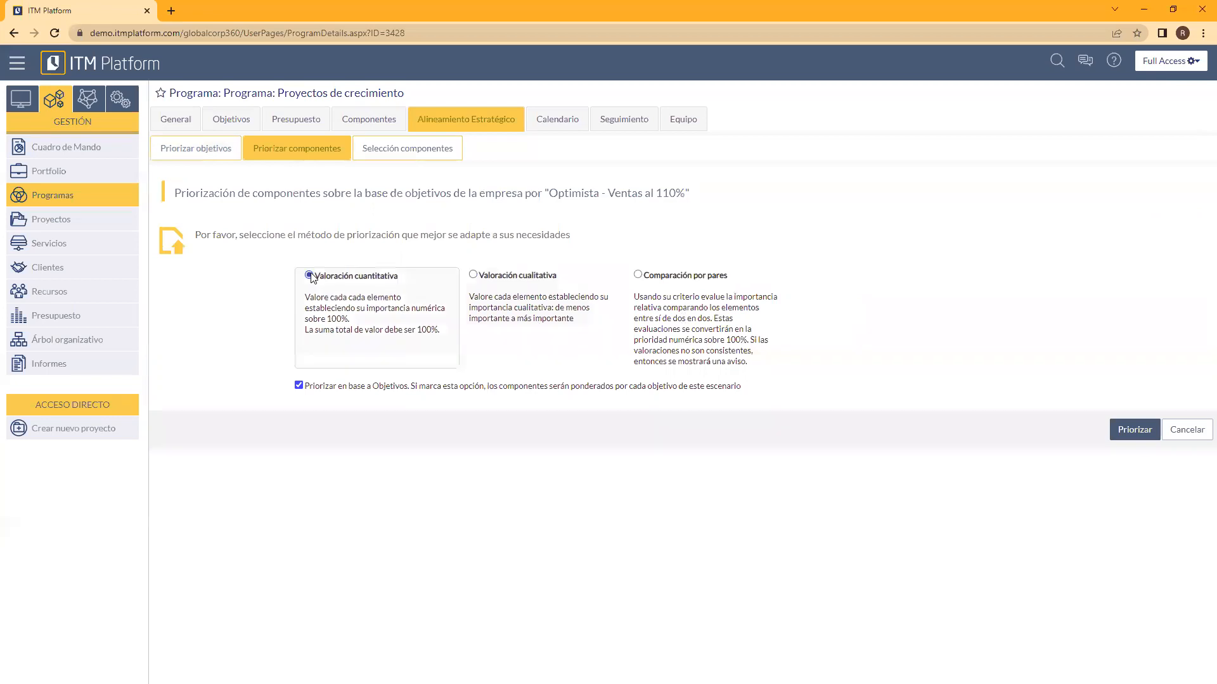
{"action": "left_click", "coordinate": [1124, 429]}
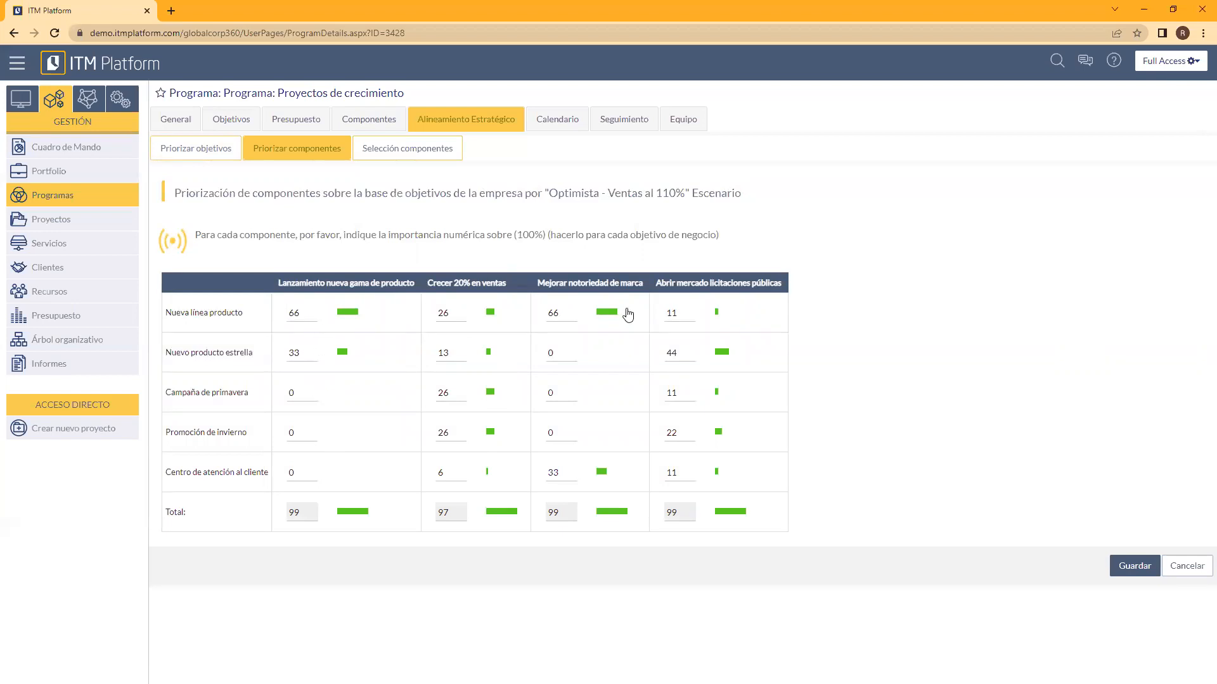
{"action": "left_click", "coordinate": [1187, 566]}
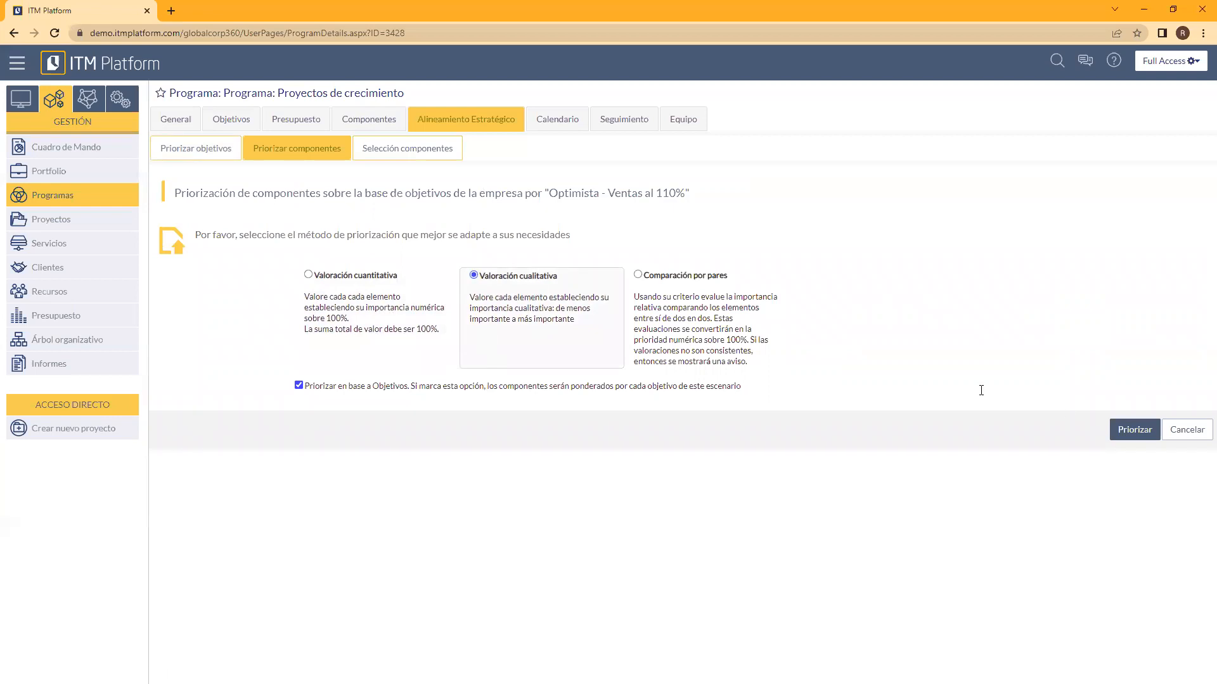
Examine the components' qualitative valuation per objective and the levels available for Centro de atención al cliente under Lanzamiento nueva gama de producto, and cancel.
{"action": "left_click", "coordinate": [1139, 434]}
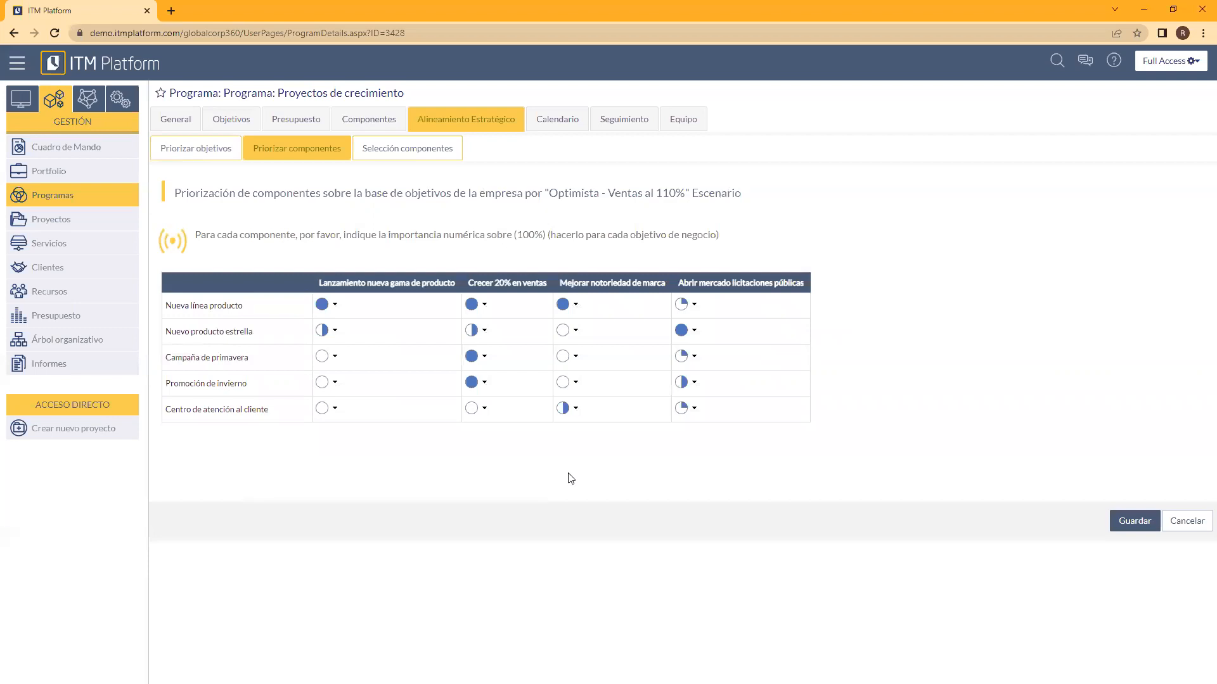
{"action": "left_click", "coordinate": [335, 408]}
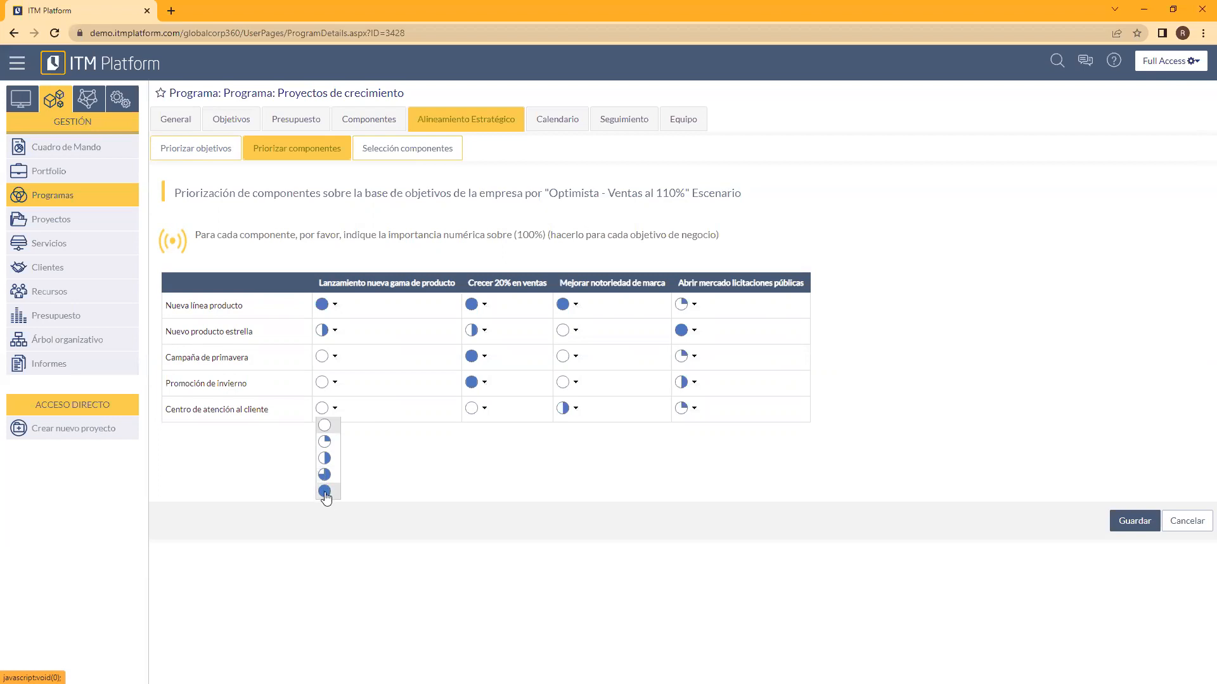
{"action": "left_click", "coordinate": [410, 477]}
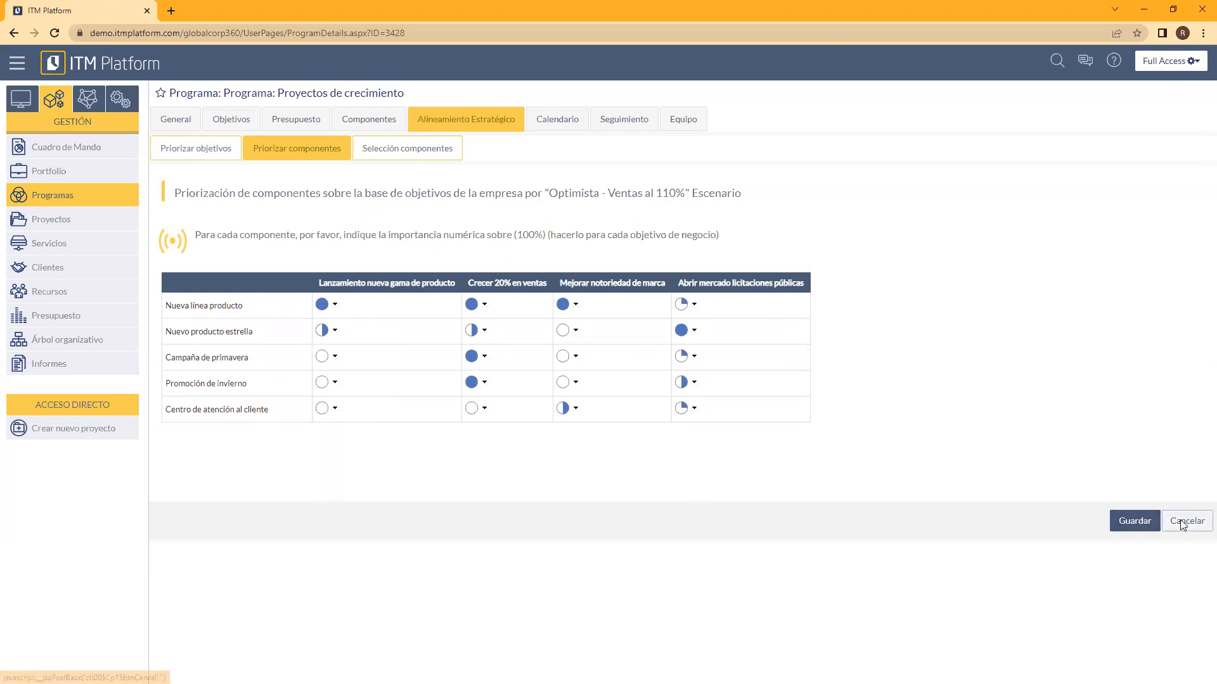
{"action": "left_click", "coordinate": [1138, 520]}
Try rating Nueva línea producto as much more important than Nuevo producto estrella in the components' pairwise comparison, and cancel the component prioritization.
{"action": "left_click", "coordinate": [637, 274]}
{"action": "left_click", "coordinate": [1121, 424]}
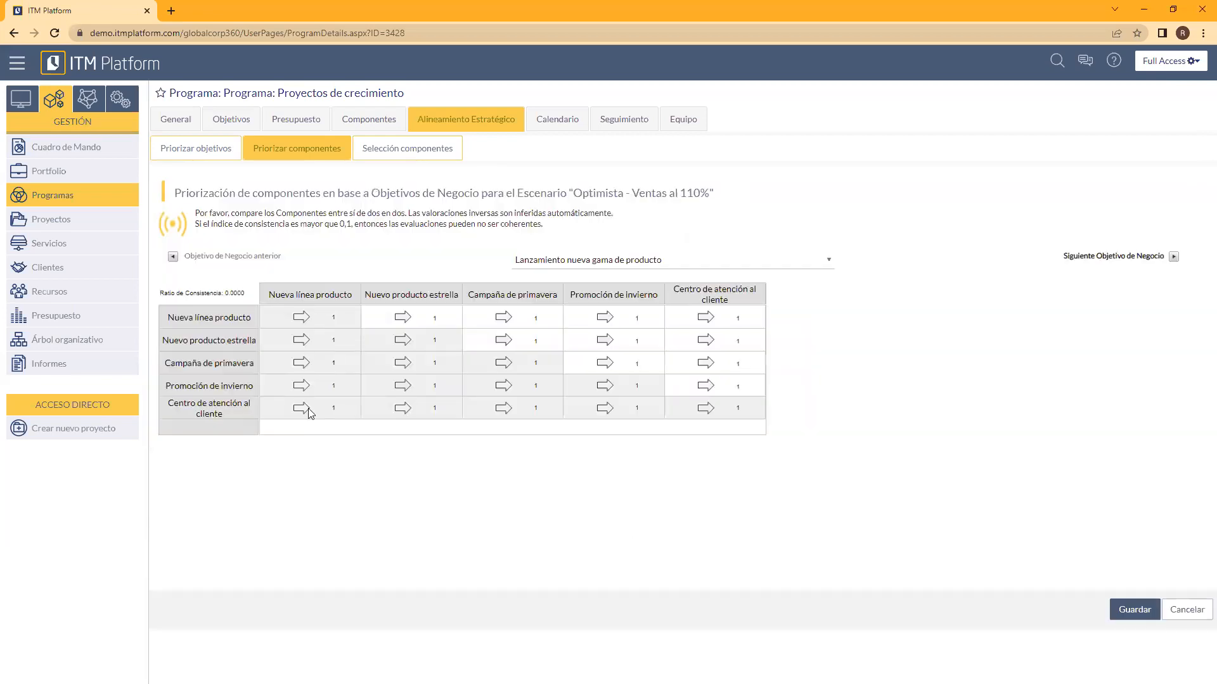
{"action": "left_click", "coordinate": [456, 318]}
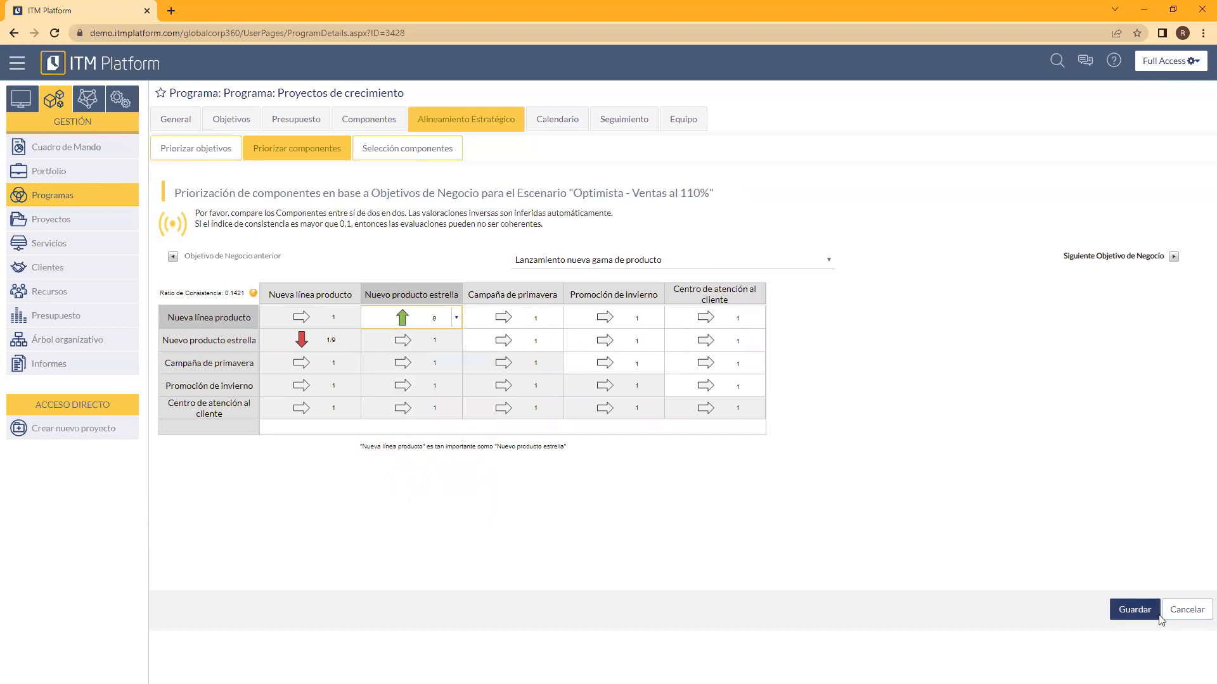
{"action": "left_click", "coordinate": [1187, 610]}
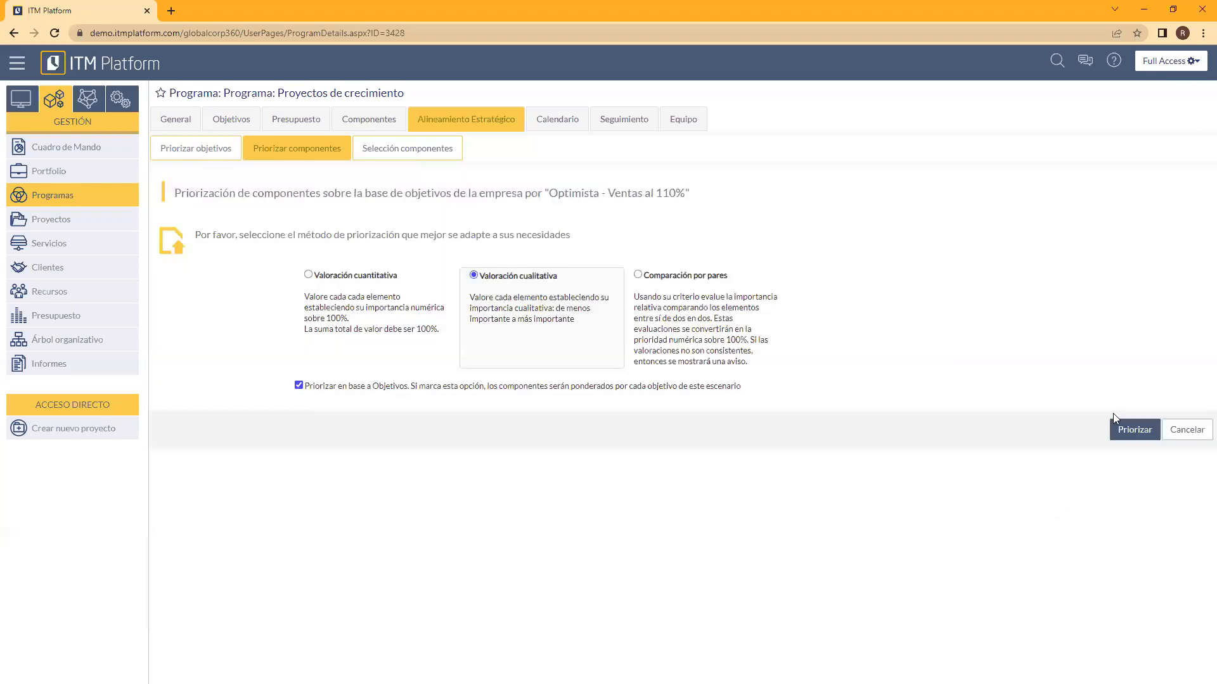
{"action": "left_click", "coordinate": [1183, 430]}
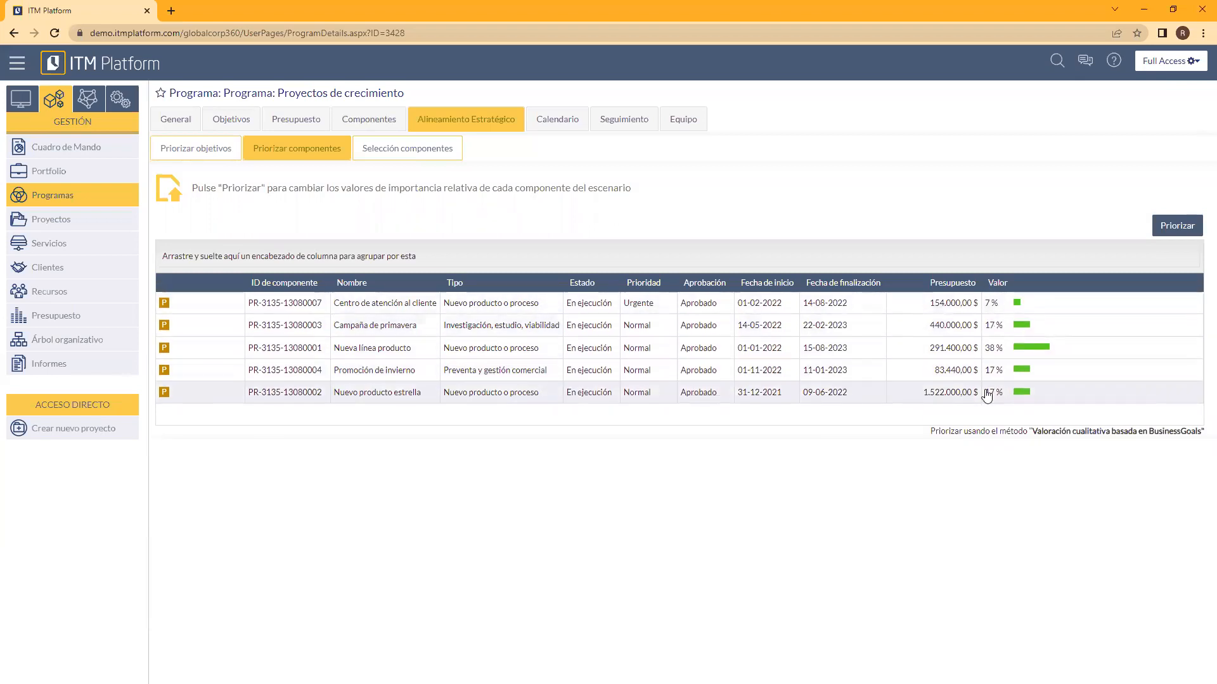
Sort the scenario's prioritized components by value in descending order.
{"action": "left_click", "coordinate": [1004, 281]}
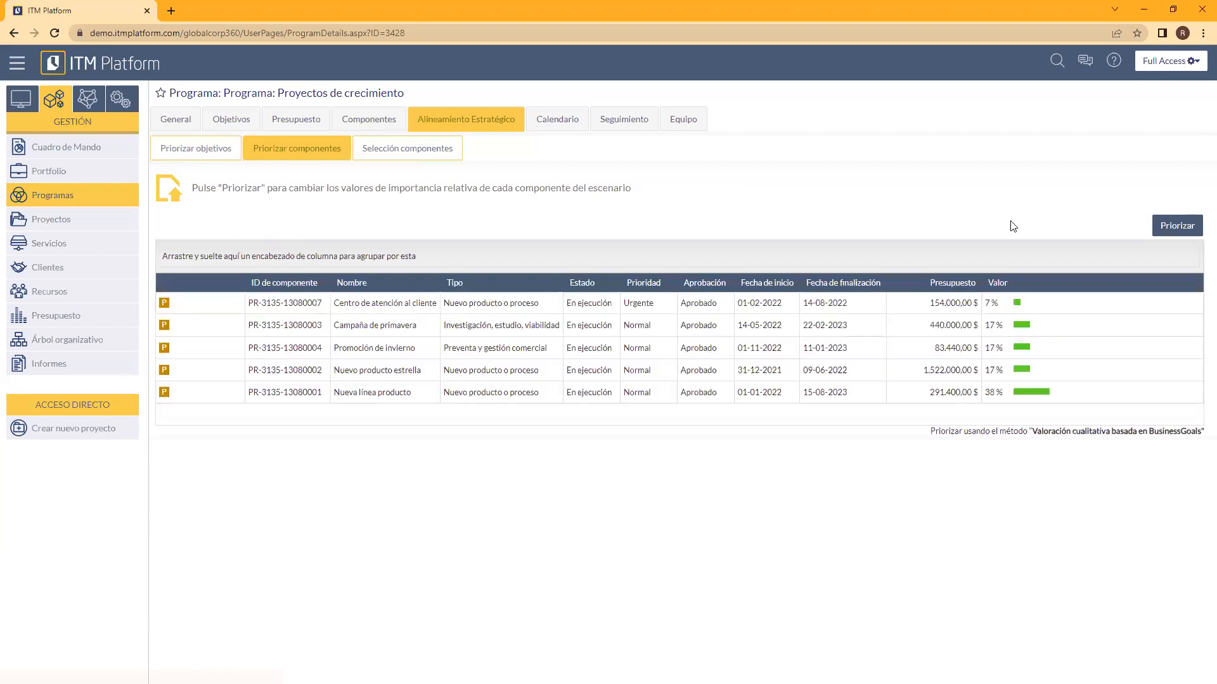
{"action": "left_click", "coordinate": [999, 283]}
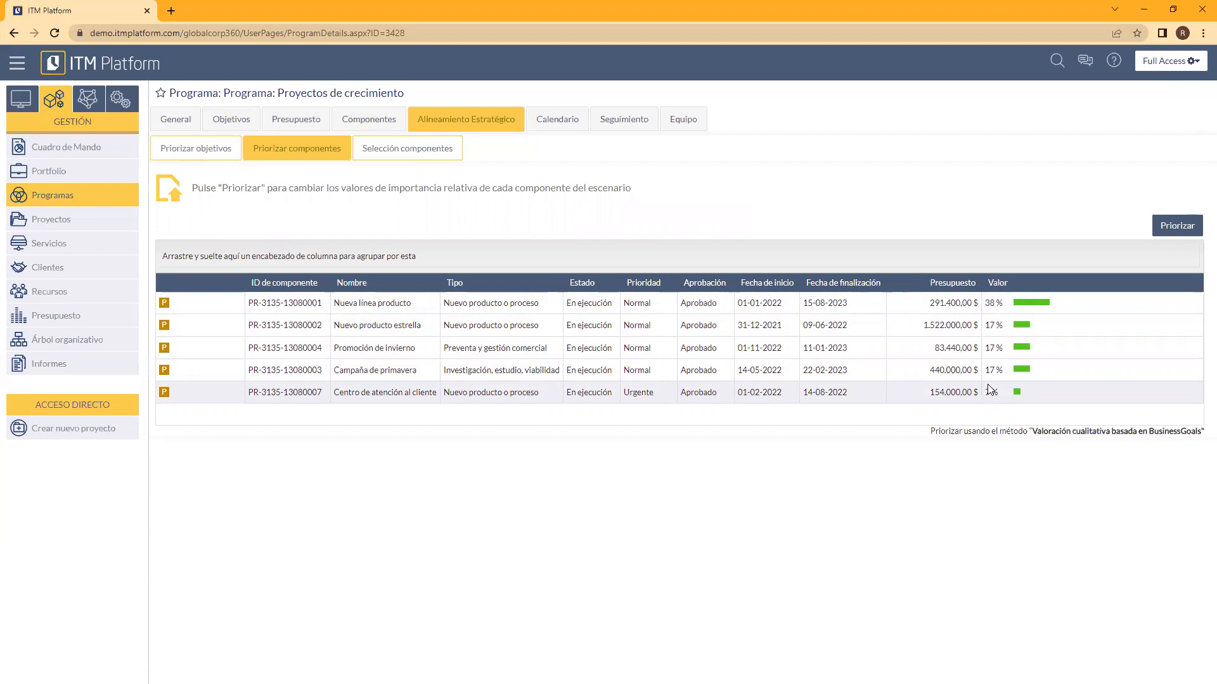
Open the component selection in full-screen view and examine the cost-value chart, the efficient frontier and the lists of selected and excluded components.
{"action": "left_click", "coordinate": [421, 157]}
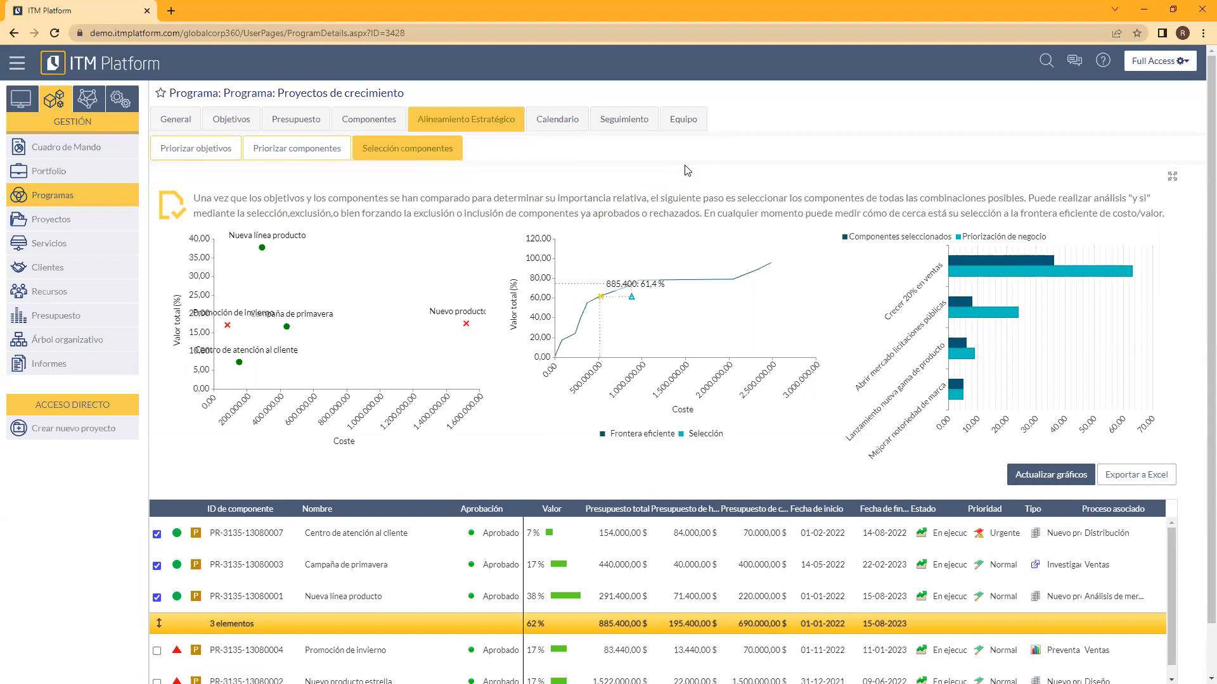
{"action": "left_click", "coordinate": [1172, 177]}
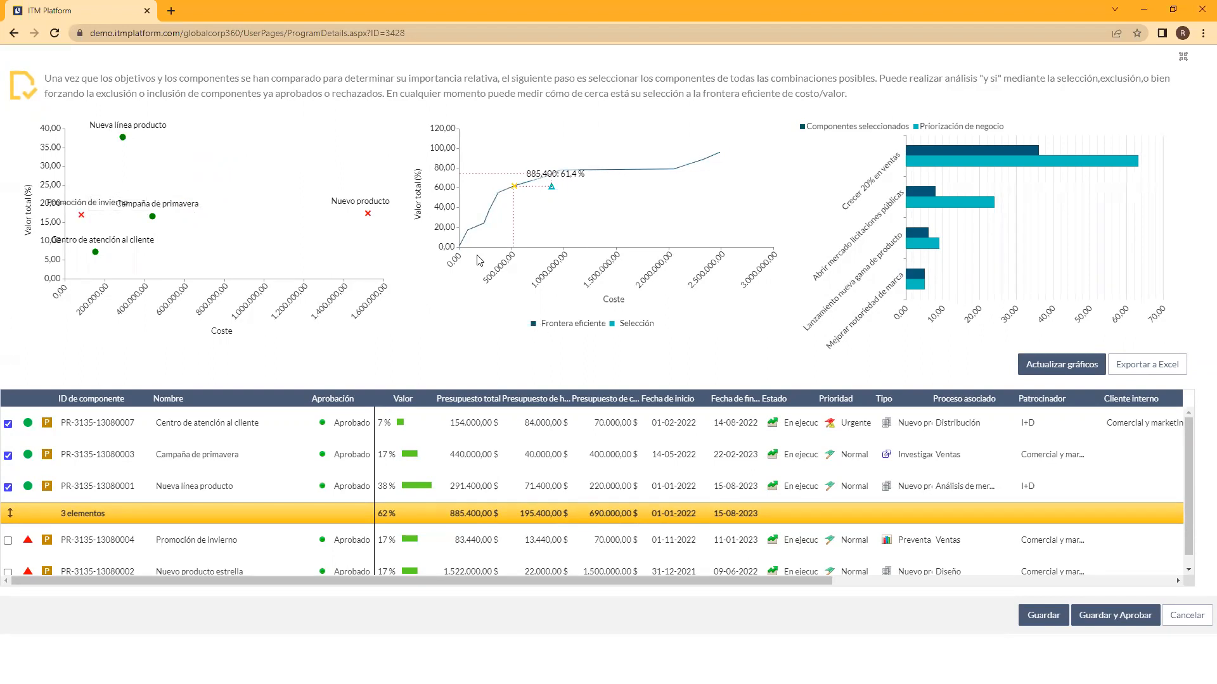
{"action": "mouse_move", "coordinate": [493, 219]}
{"action": "mouse_move", "coordinate": [519, 187]}
{"action": "scroll", "coordinate": [232, 558], "scroll_direction": "down", "scroll_amount": 1}
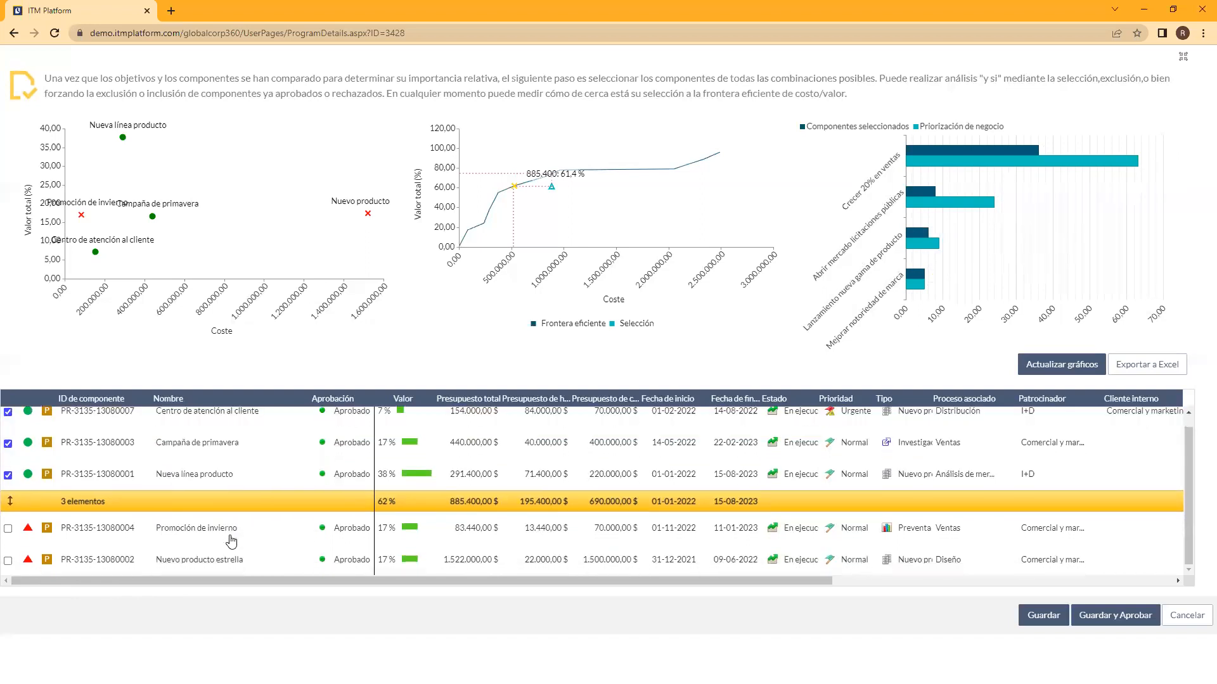
{"action": "scroll", "coordinate": [558, 496], "scroll_direction": "up", "scroll_amount": 1}
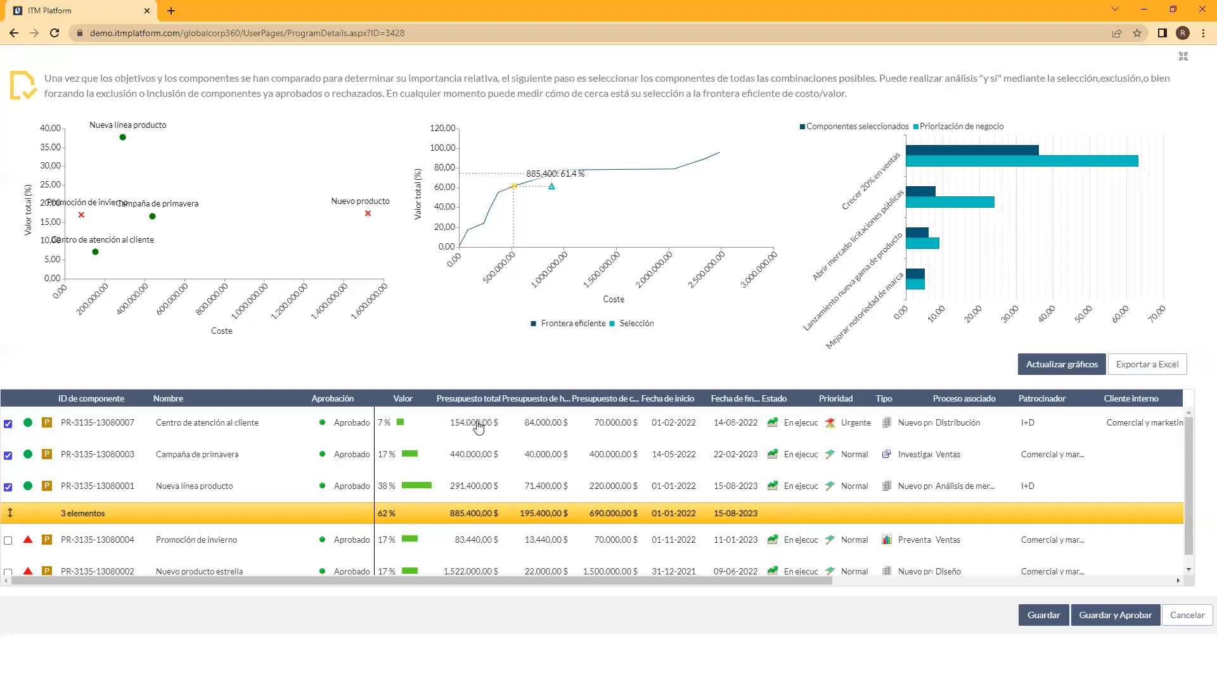
Replace Centro de atención al cliente with Promoción de invierno in the component selection and update the charts.
{"action": "left_click", "coordinate": [9, 424]}
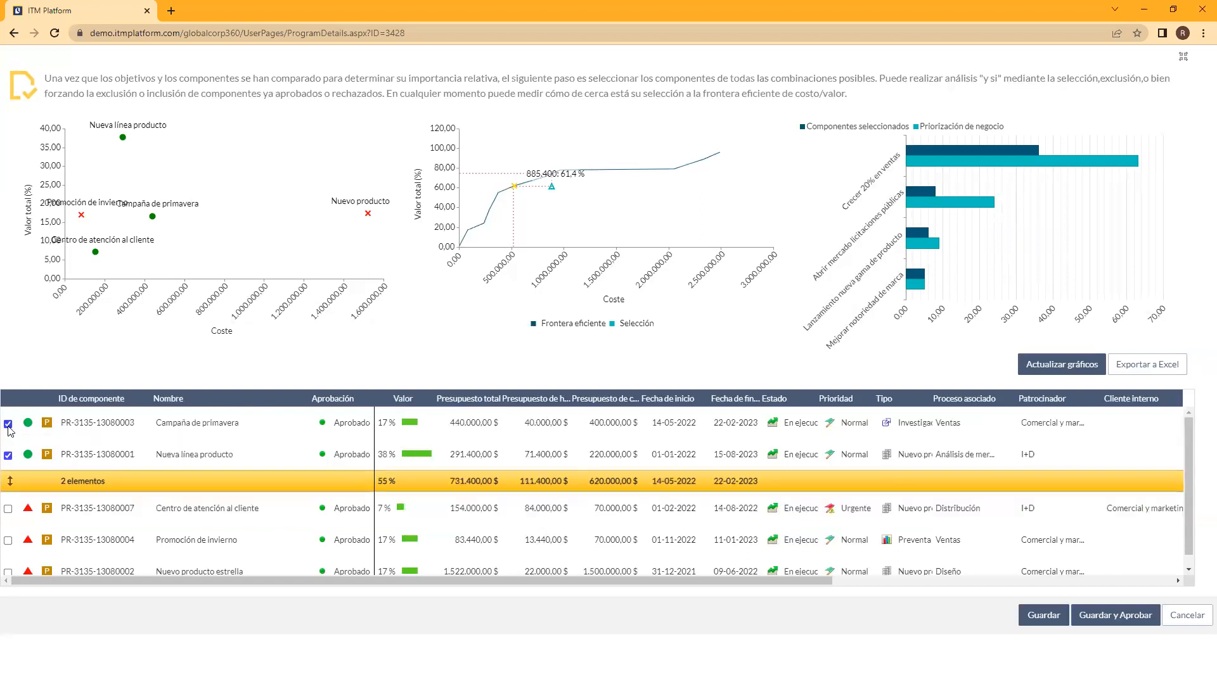
{"action": "left_click", "coordinate": [8, 541]}
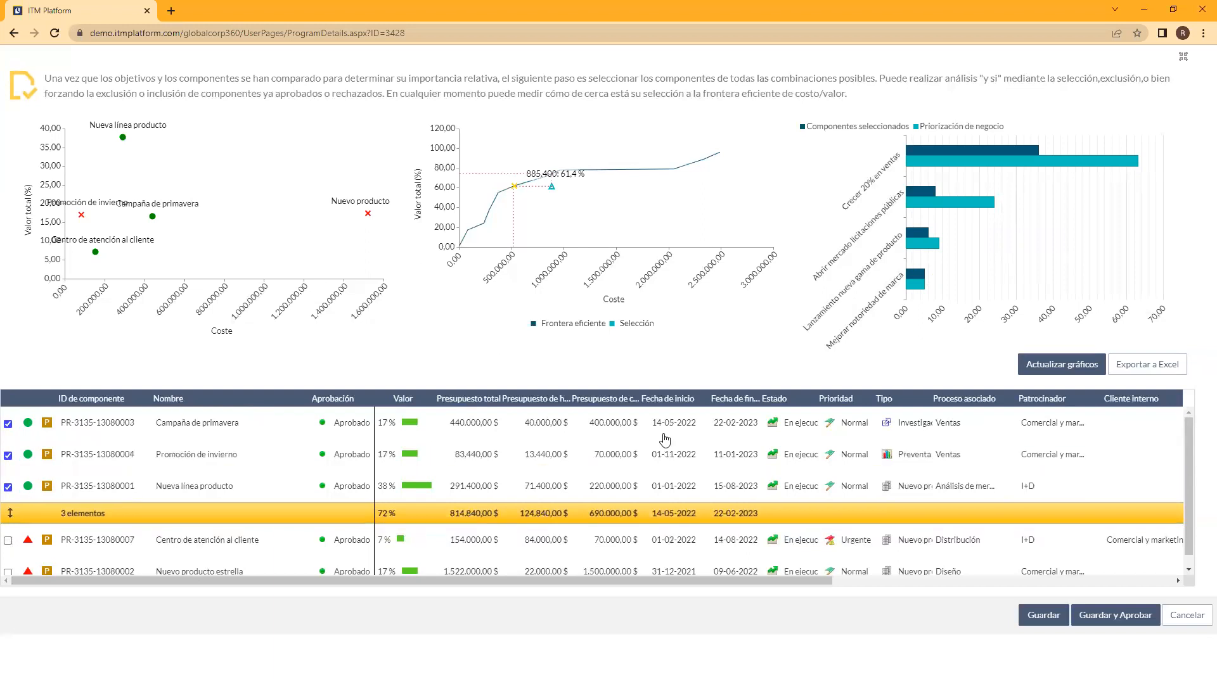
{"action": "left_click", "coordinate": [1063, 368]}
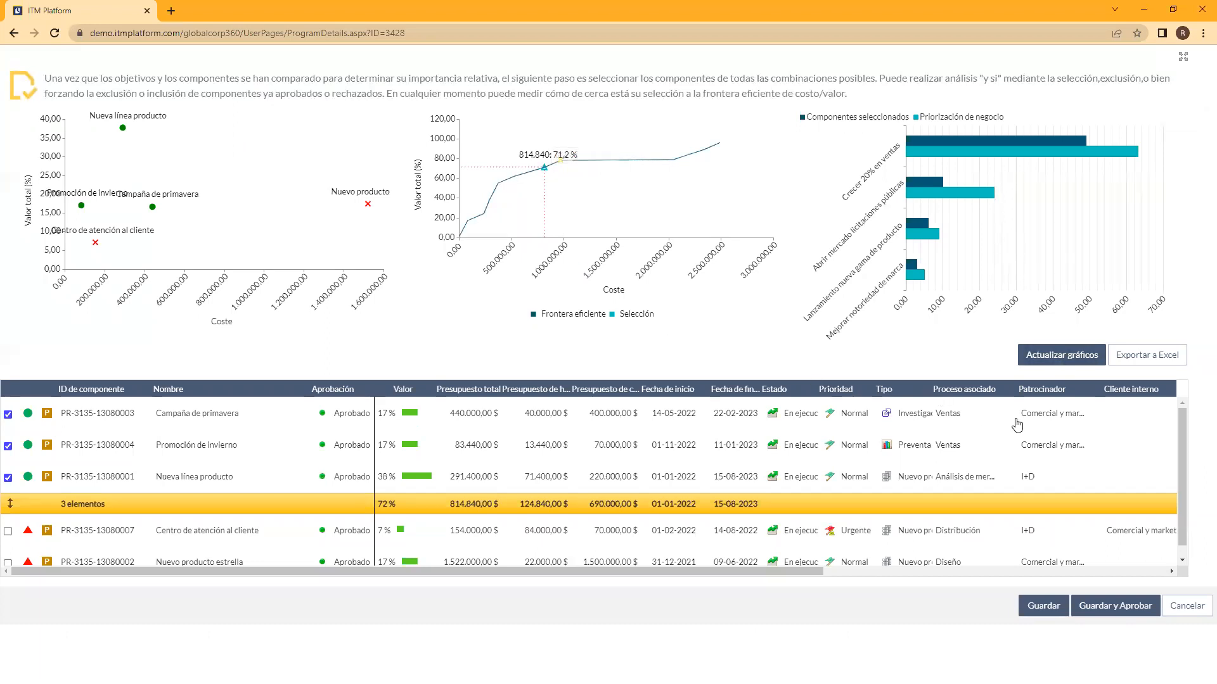
Include the urgent component Centro de atención al cliente in the selection again and update the charts.
{"action": "left_click_drag", "start_coordinate": [1180, 430], "coordinate": [1181, 472]}
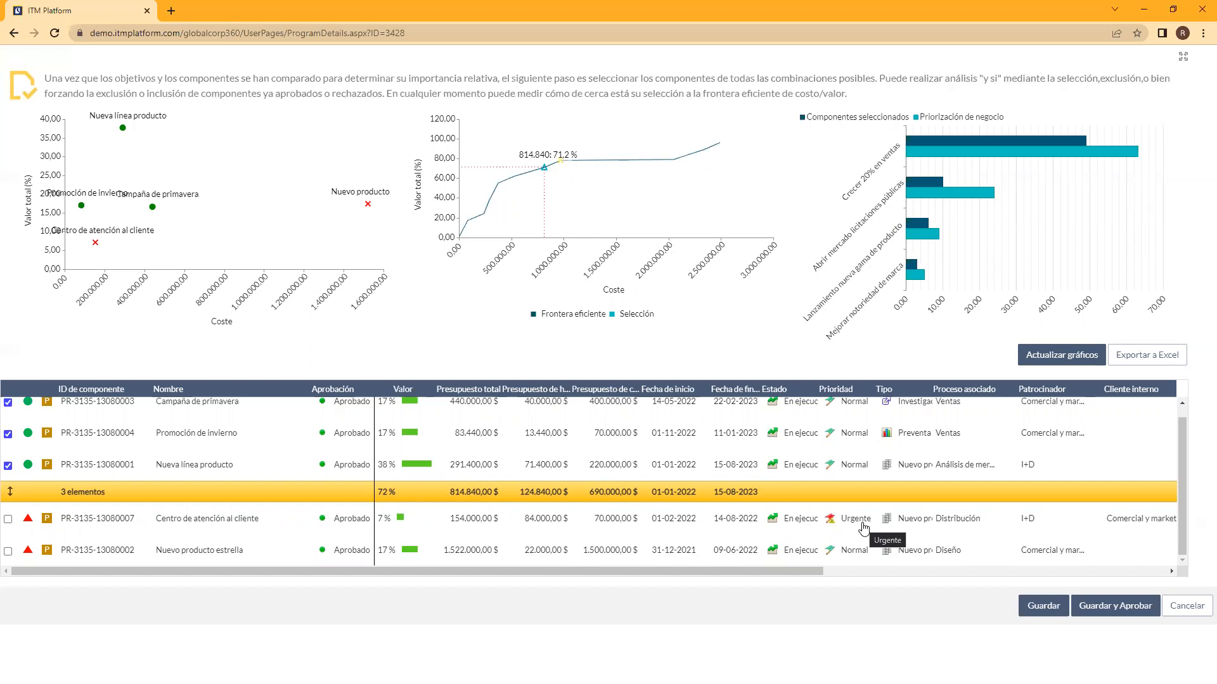
{"action": "left_click", "coordinate": [8, 519]}
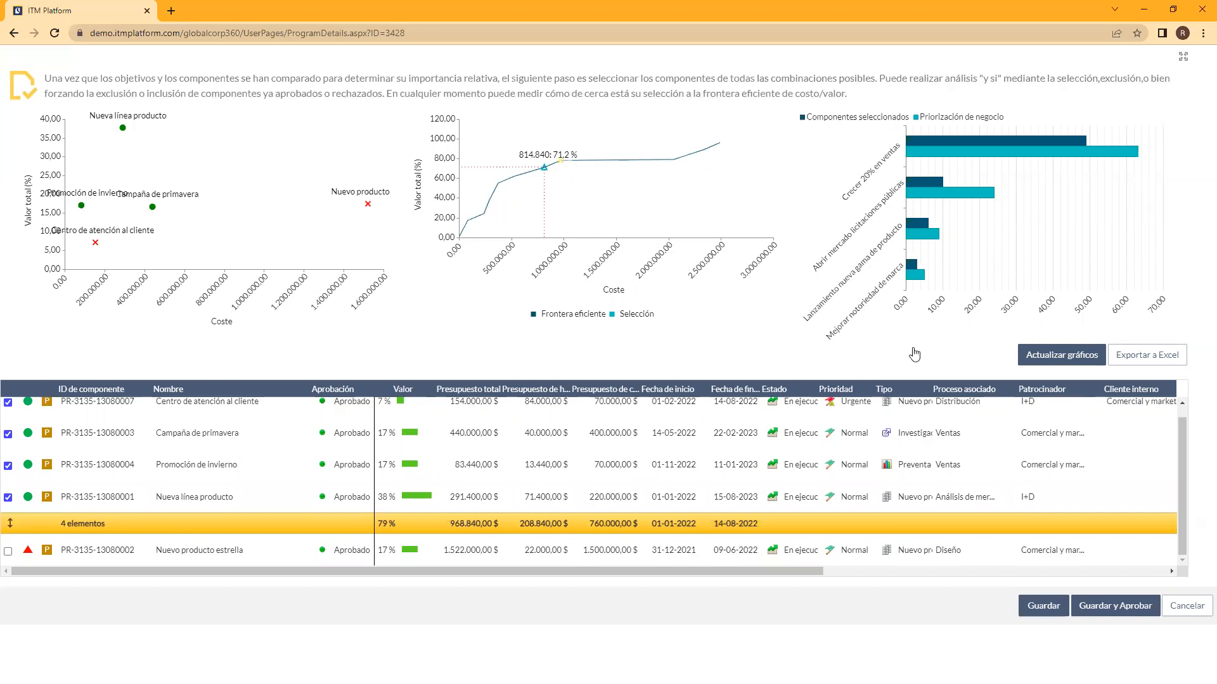
{"action": "left_click", "coordinate": [1031, 358]}
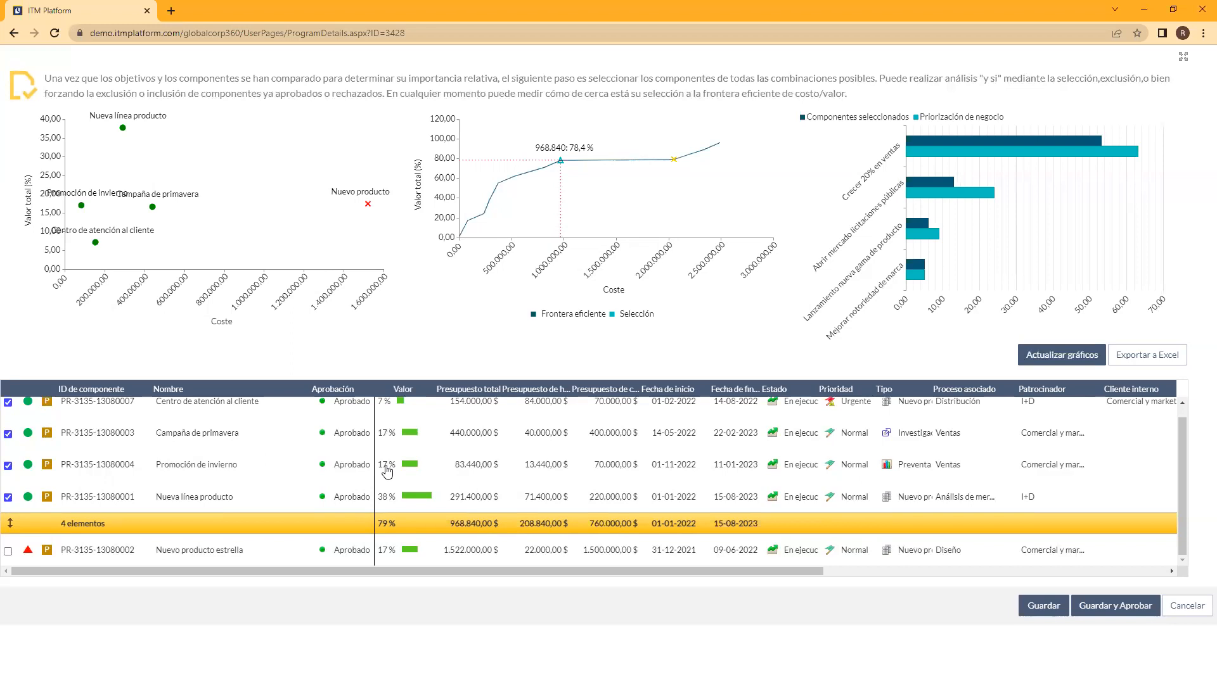
Exclude Campaña de primavera from the component selection, update the charts and review the revised component list.
{"action": "left_click", "coordinate": [8, 435]}
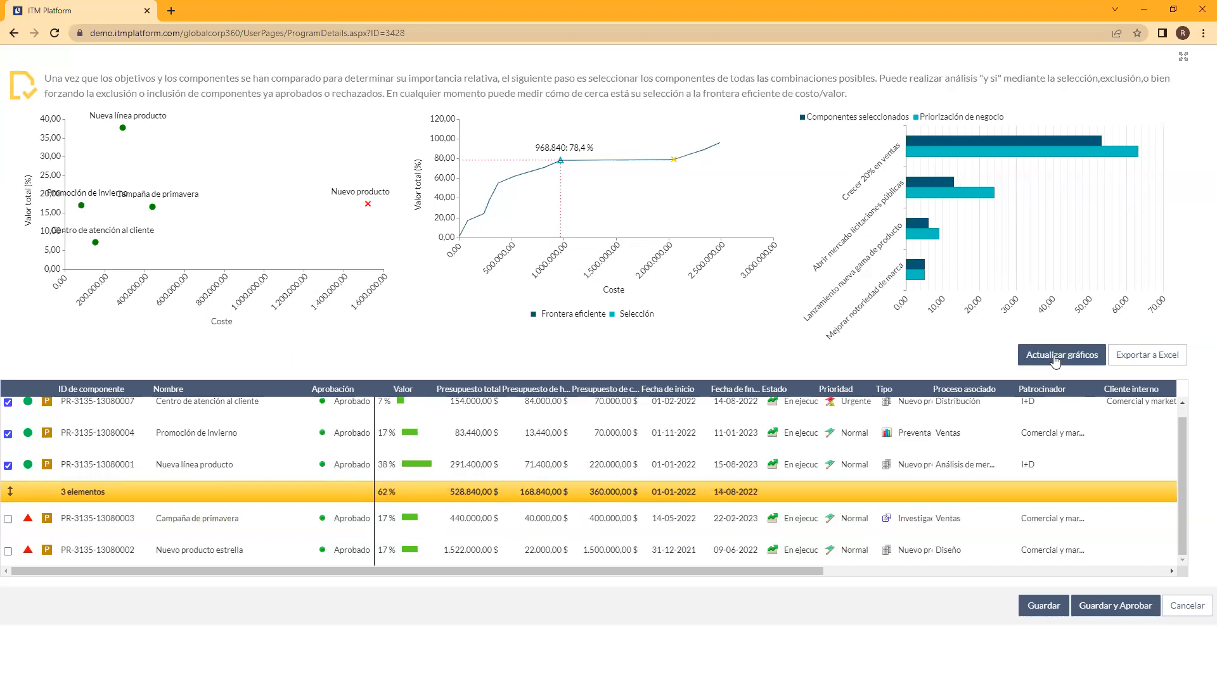
{"action": "left_click", "coordinate": [1055, 359]}
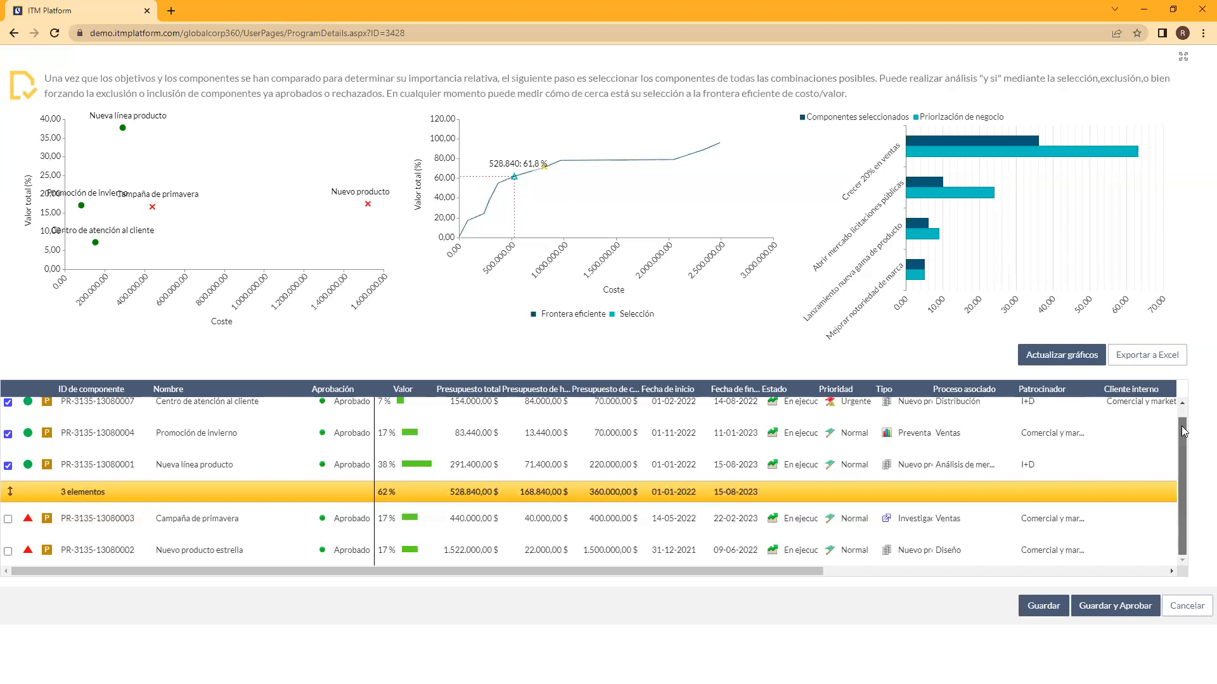
{"action": "scroll", "coordinate": [982, 457], "scroll_direction": "up", "scroll_amount": 1}
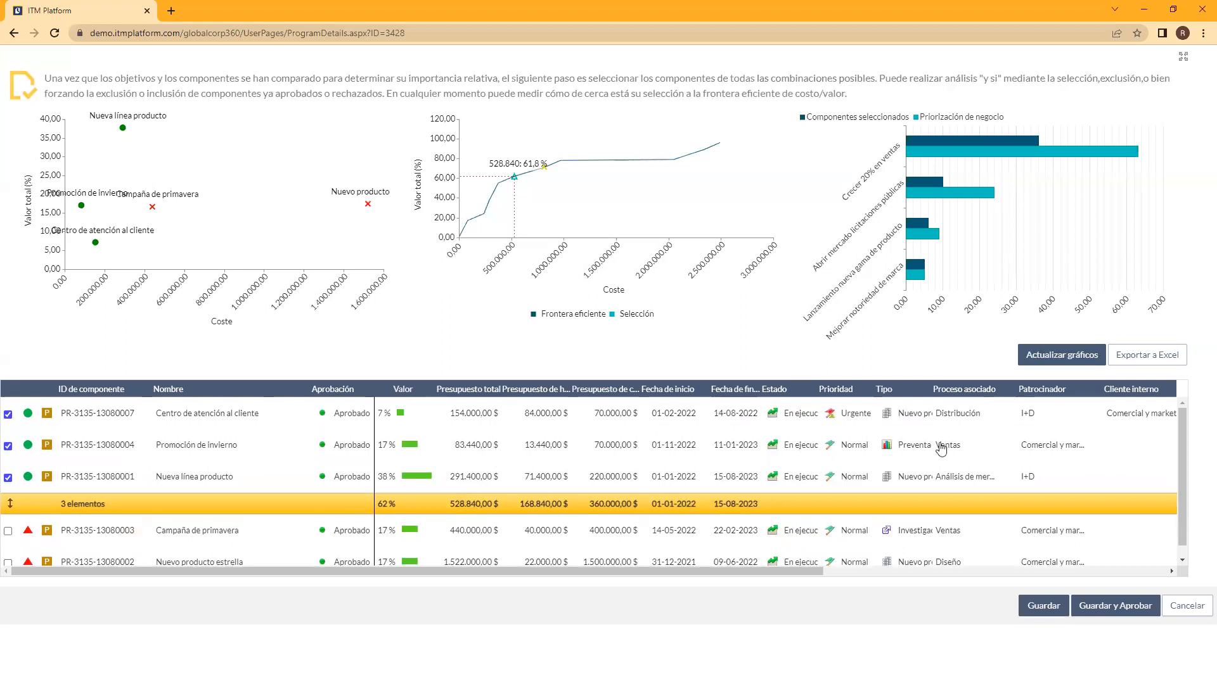